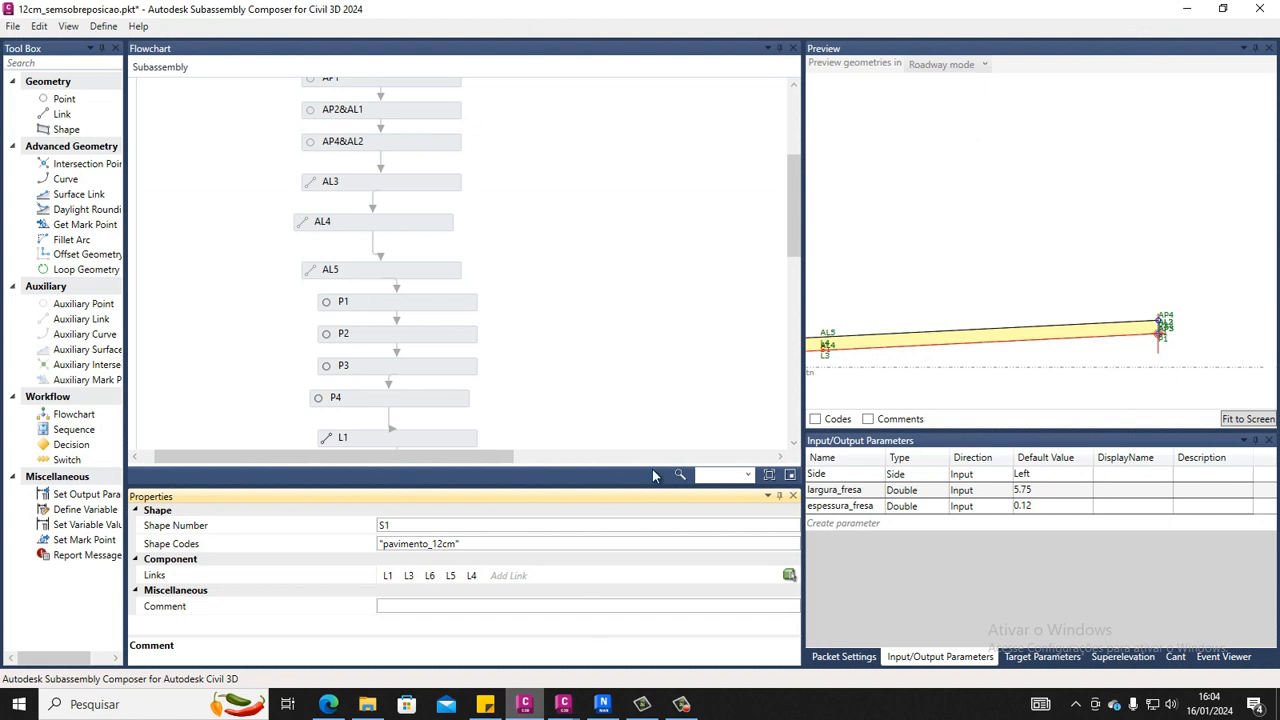
Examine the pavement section in the subassembly preview, from the outer edge at AP4 to the origin at AP2
middle_click_drag(986, 336, 938, 293)
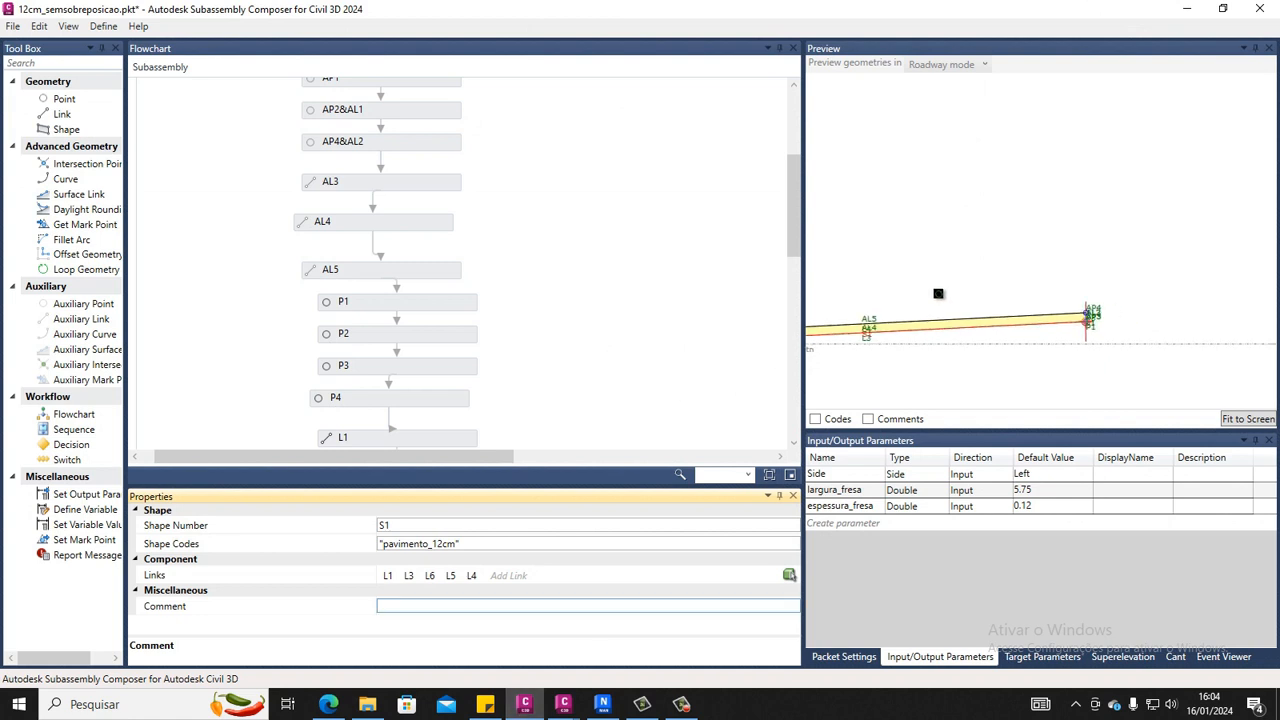
middle_click_drag(866, 273, 929, 279)
middle_click_drag(1060, 303, 938, 306)
scroll(1057, 325, "up", 2)
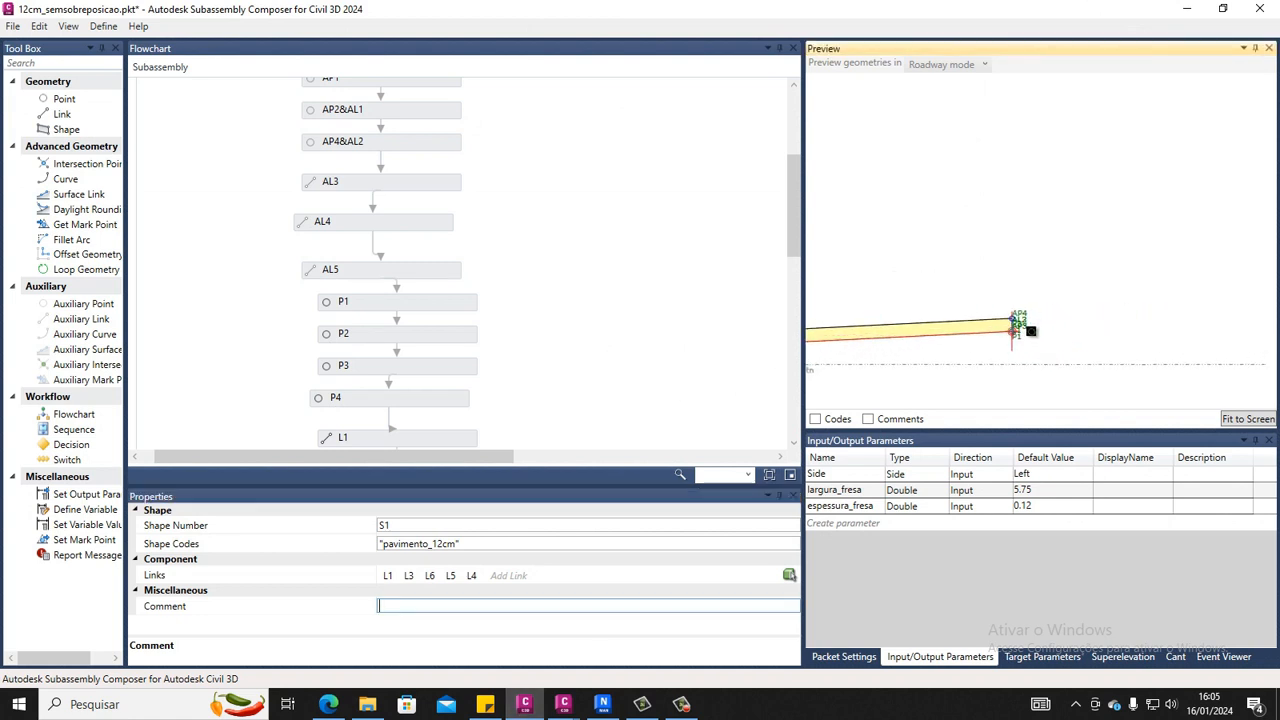
middle_click_drag(1030, 331, 1045, 344)
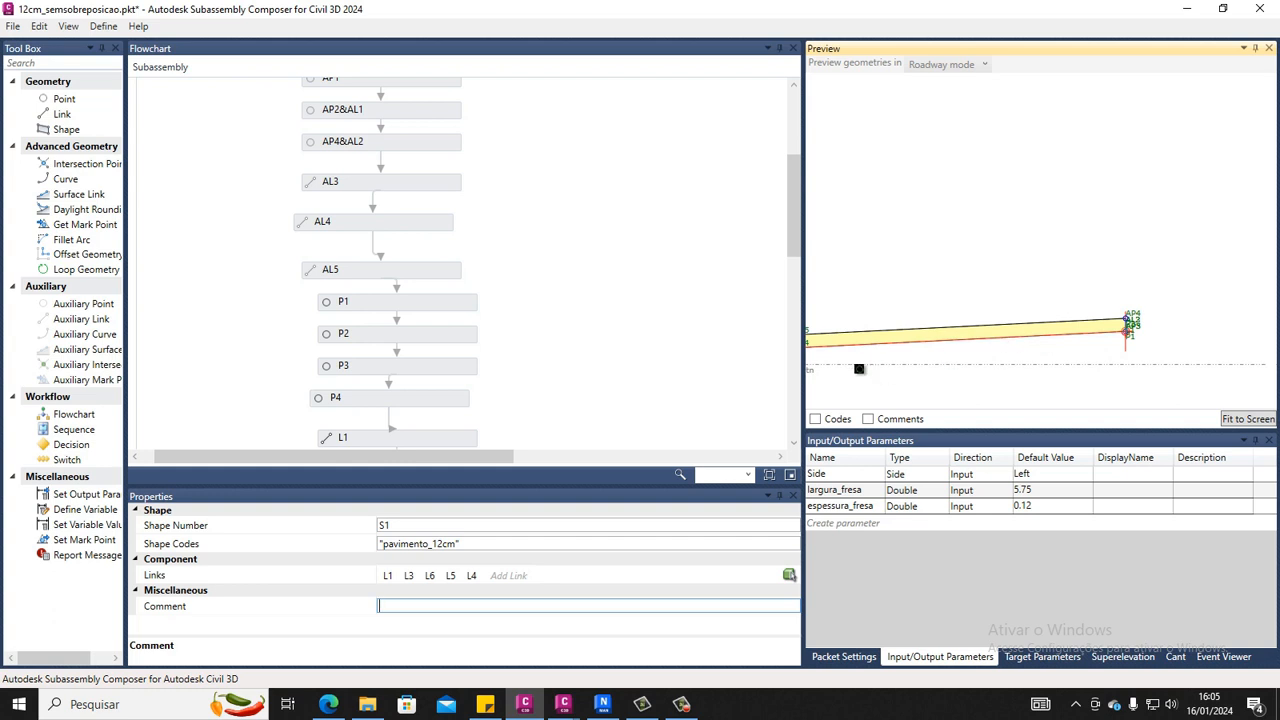
middle_click_drag(859, 369, 977, 343)
scroll(943, 345, "down", 1)
scroll(943, 345, "down", 2)
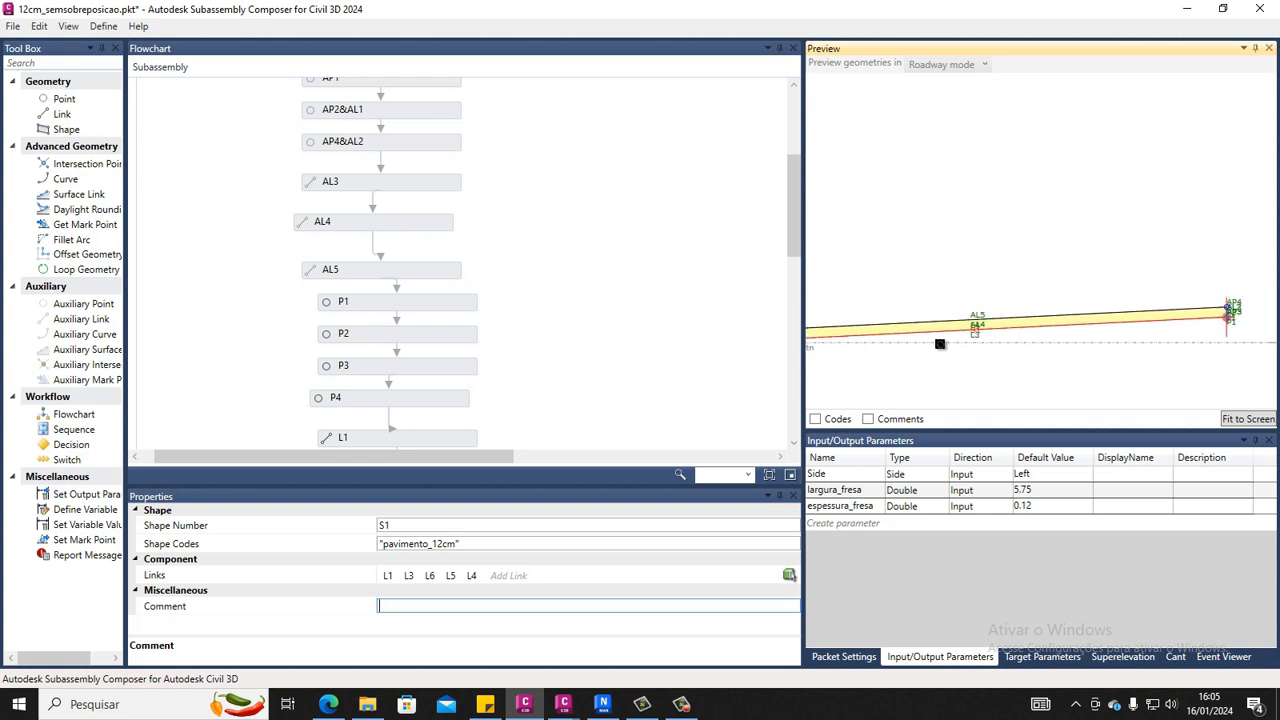
middle_click_drag(856, 346, 941, 347)
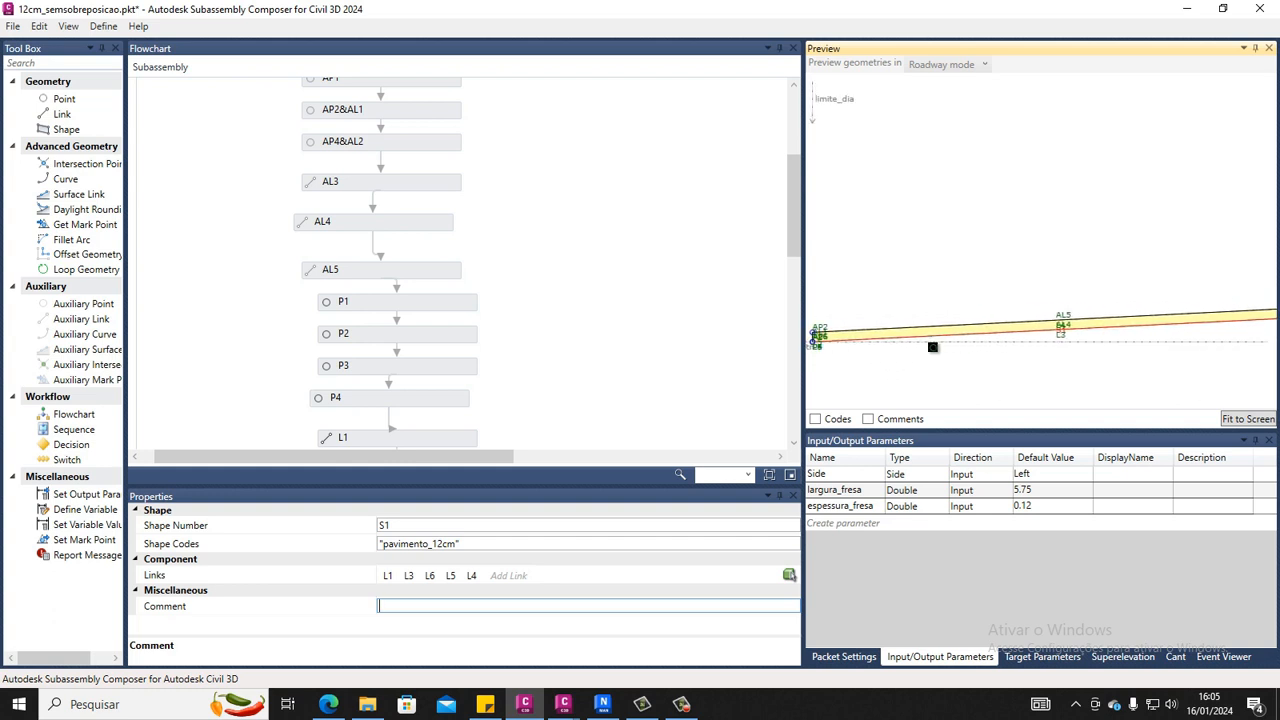
Widen the geometry preview area and inspect both ends of the pavement section
left_click(798, 354)
left_click_drag(803, 354, 716, 354)
middle_click_drag(773, 356, 977, 406)
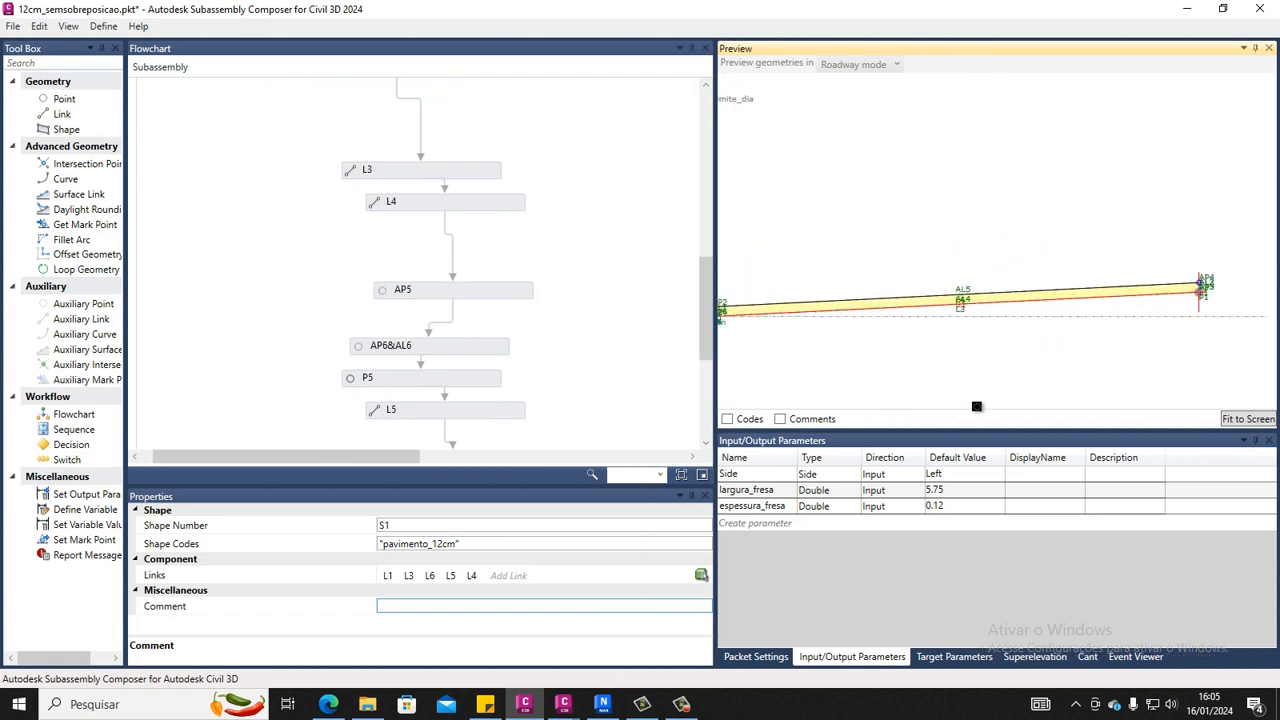
middle_click_drag(843, 341, 960, 345)
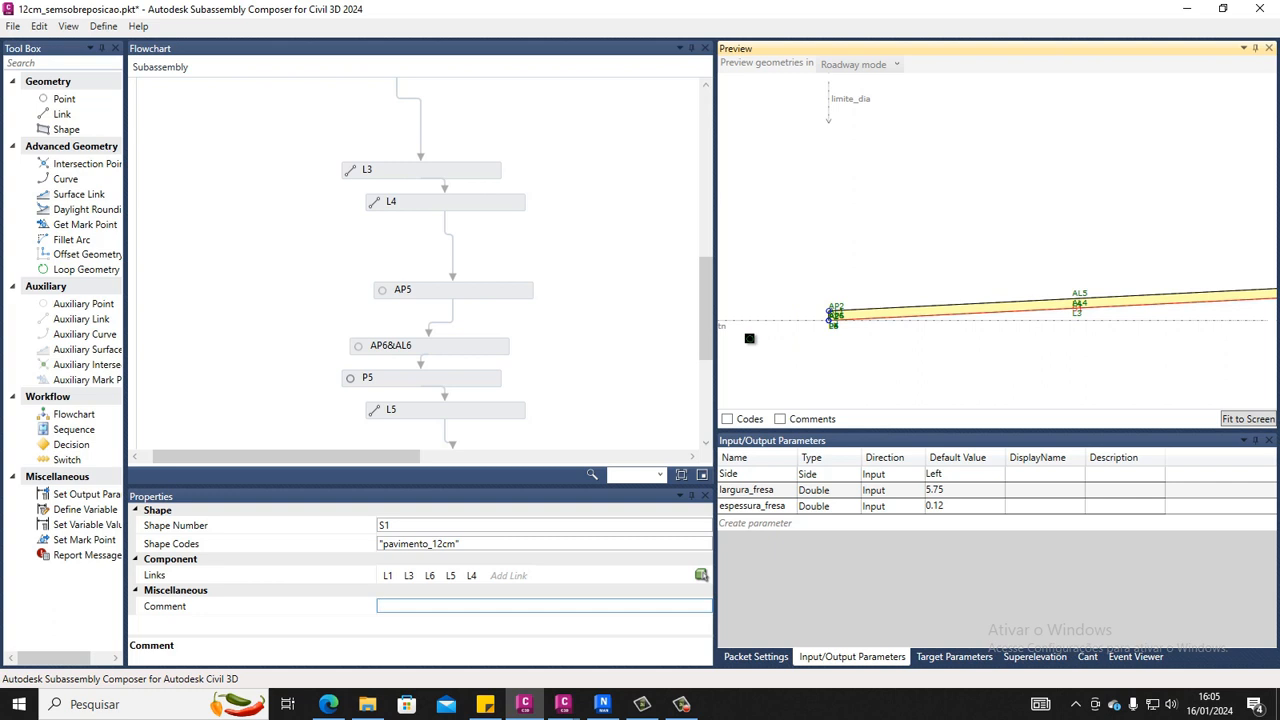
middle_click_drag(1061, 345, 889, 354)
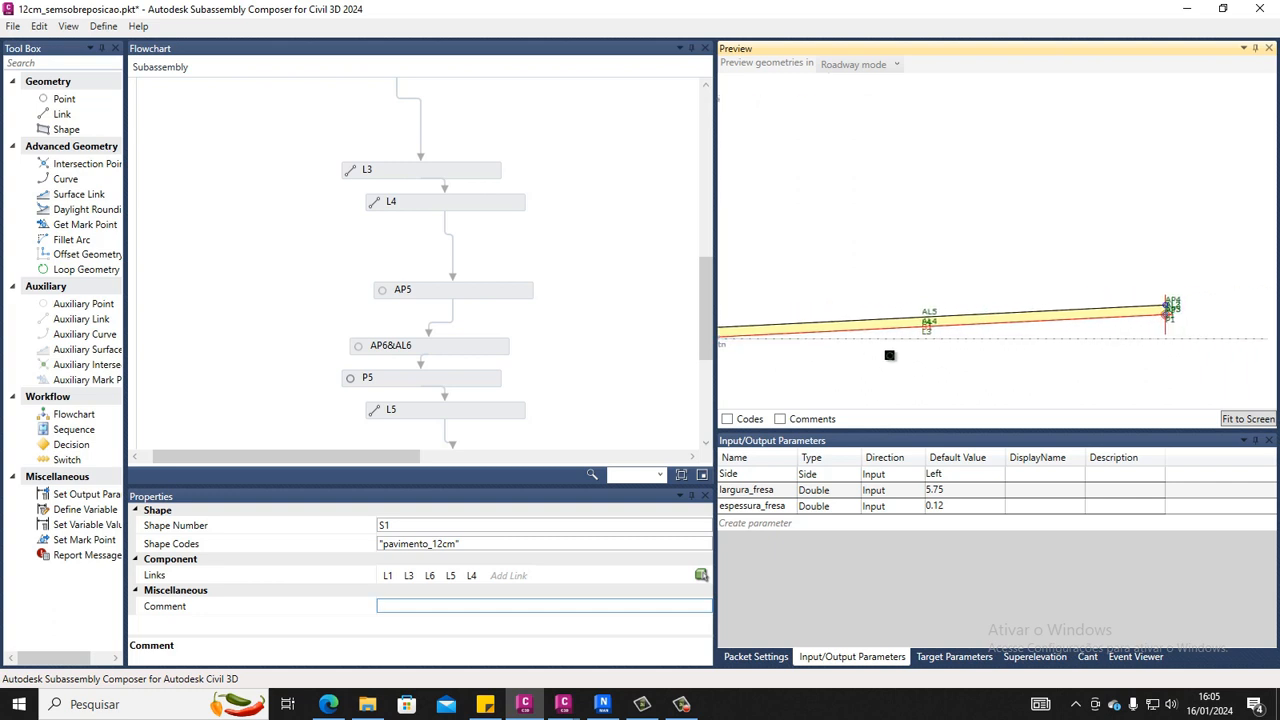
scroll(1185, 333, "up", 5)
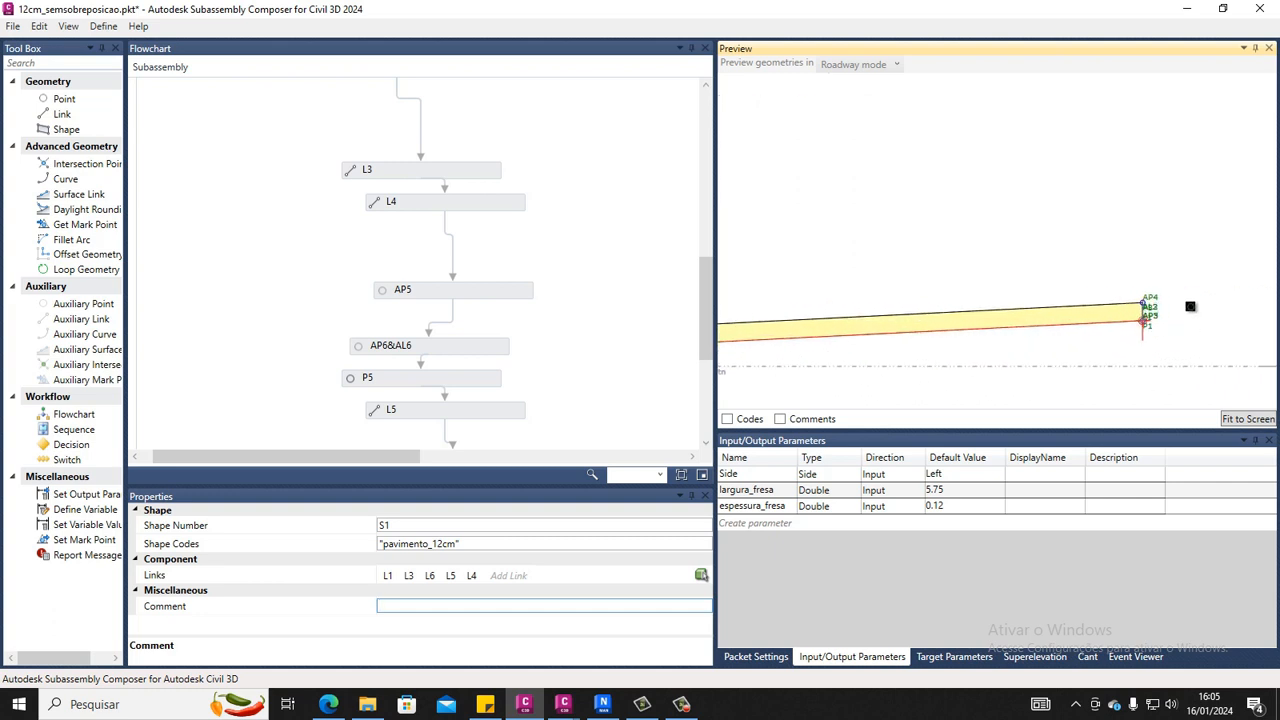
scroll(1155, 333, "up", 1)
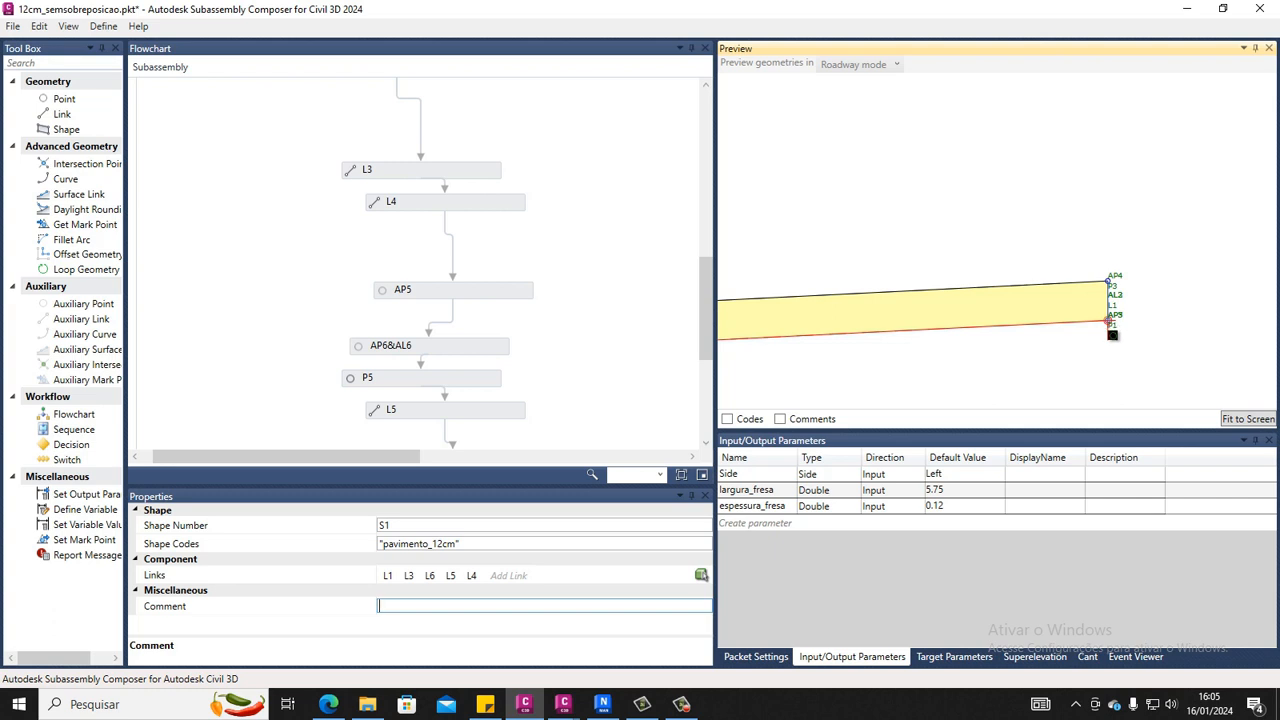
scroll(1111, 338, "down", 1)
scroll(1111, 337, "down", 3)
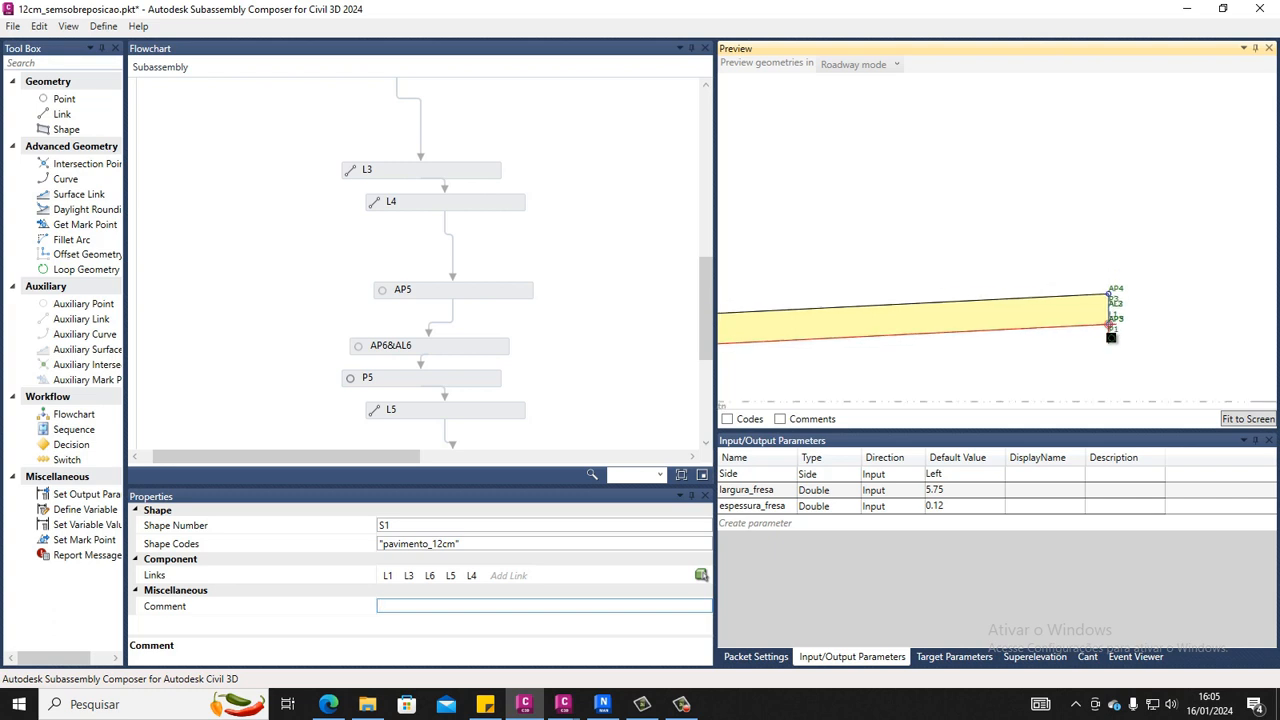
scroll(836, 336, "up", 6)
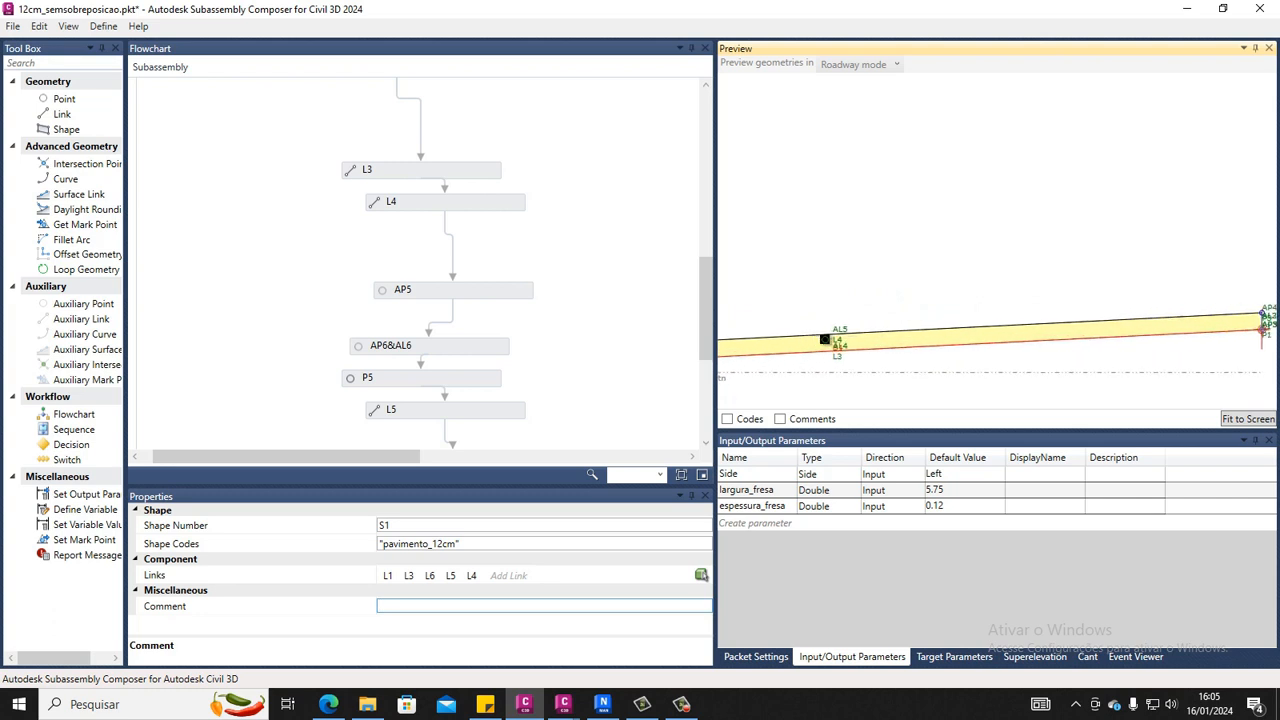
Inspect shape S1 between the upper and lower links and check its shape code
scroll(848, 346, "up", 1)
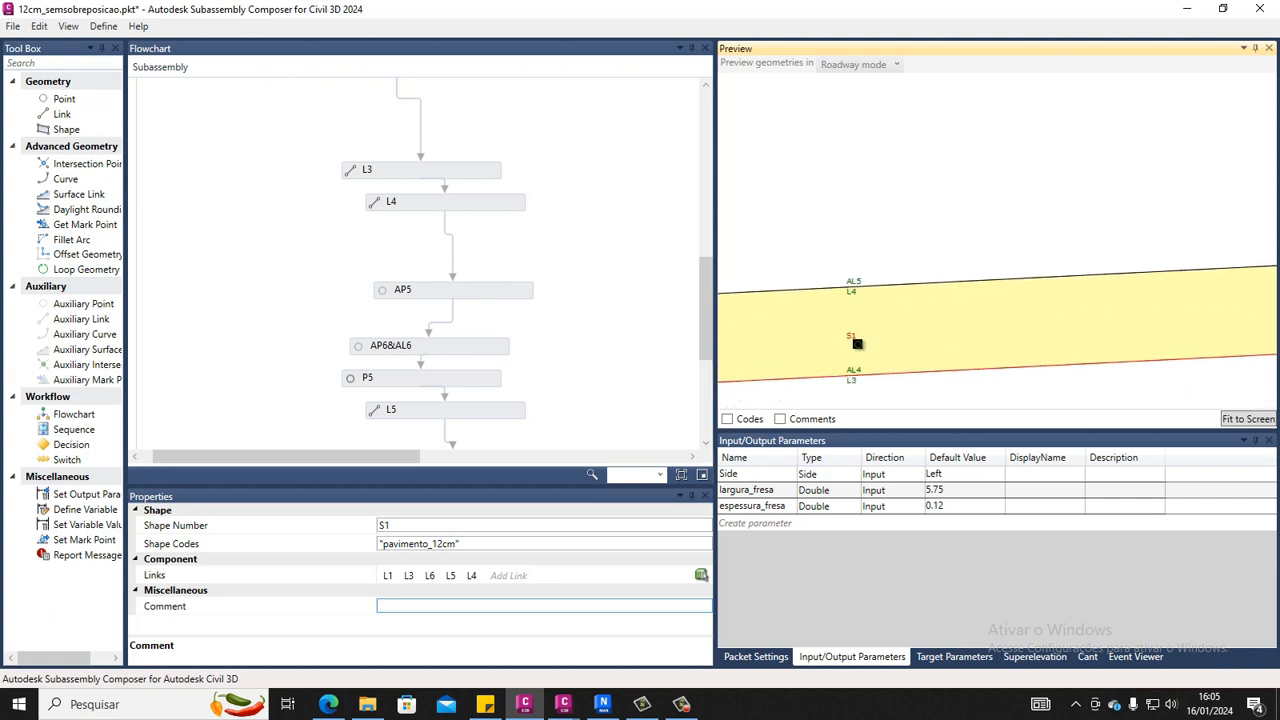
left_click(853, 338)
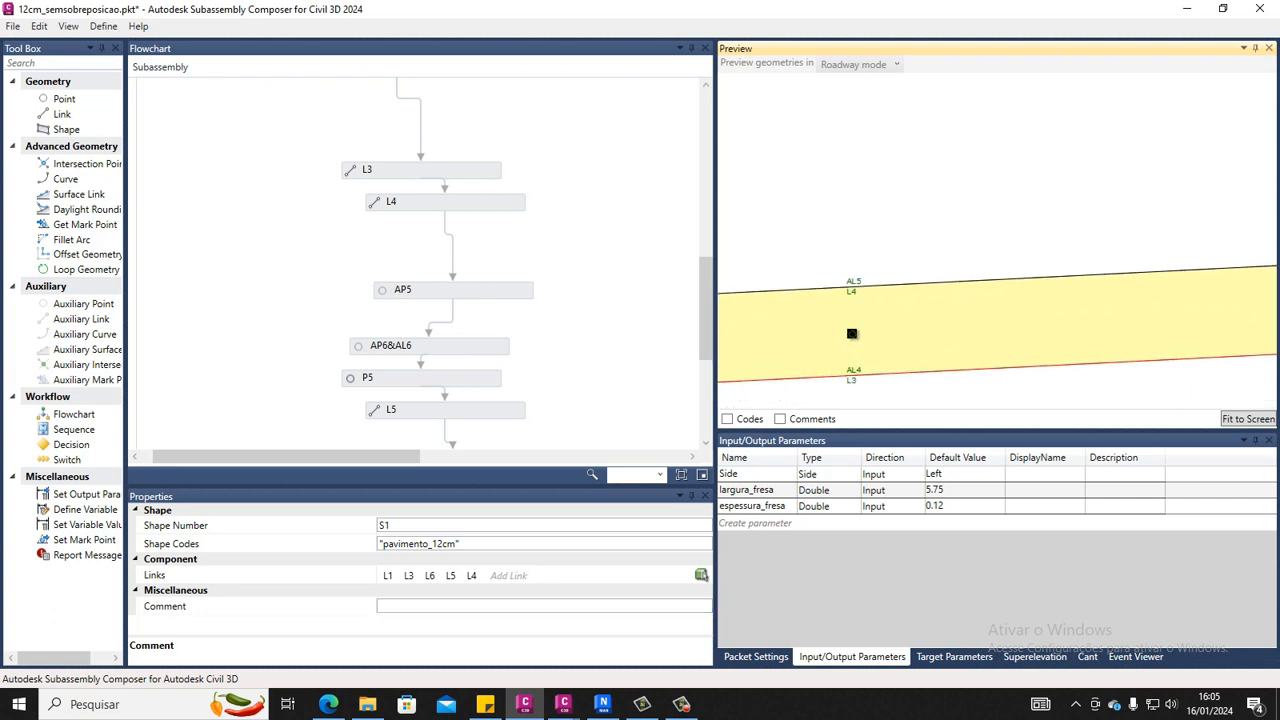
scroll(850, 336, "down", 2)
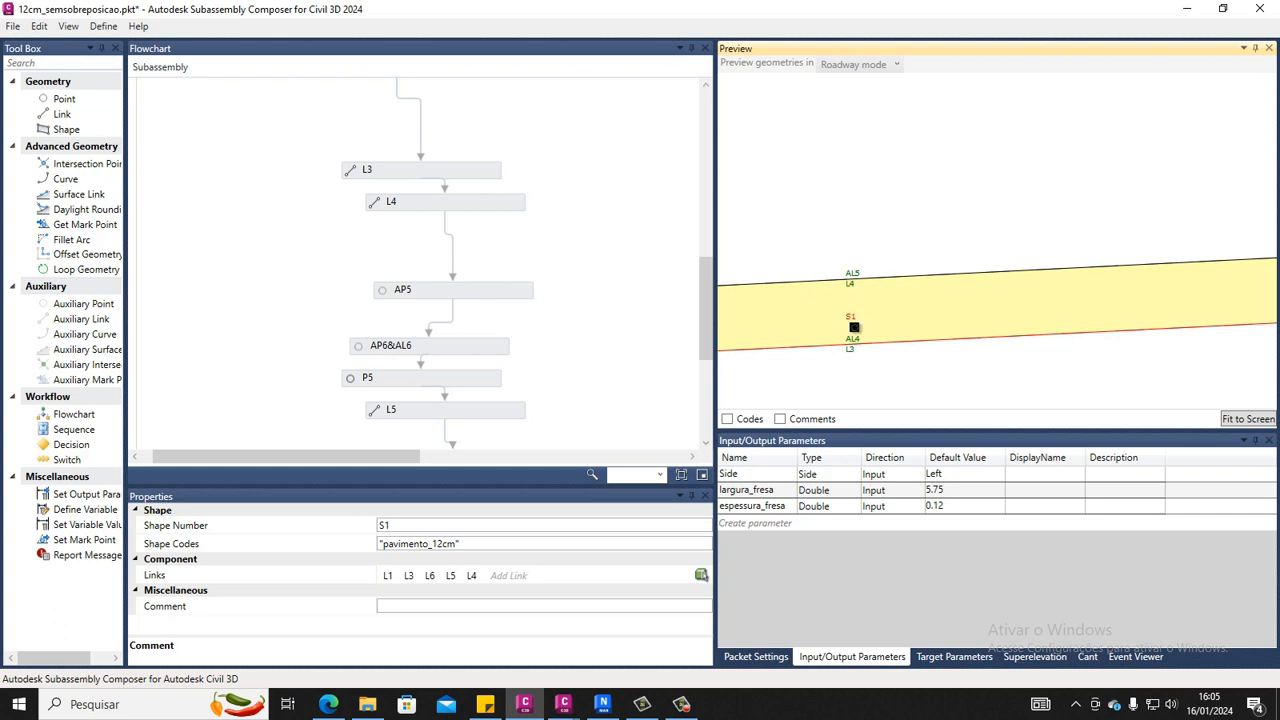
left_click(465, 543)
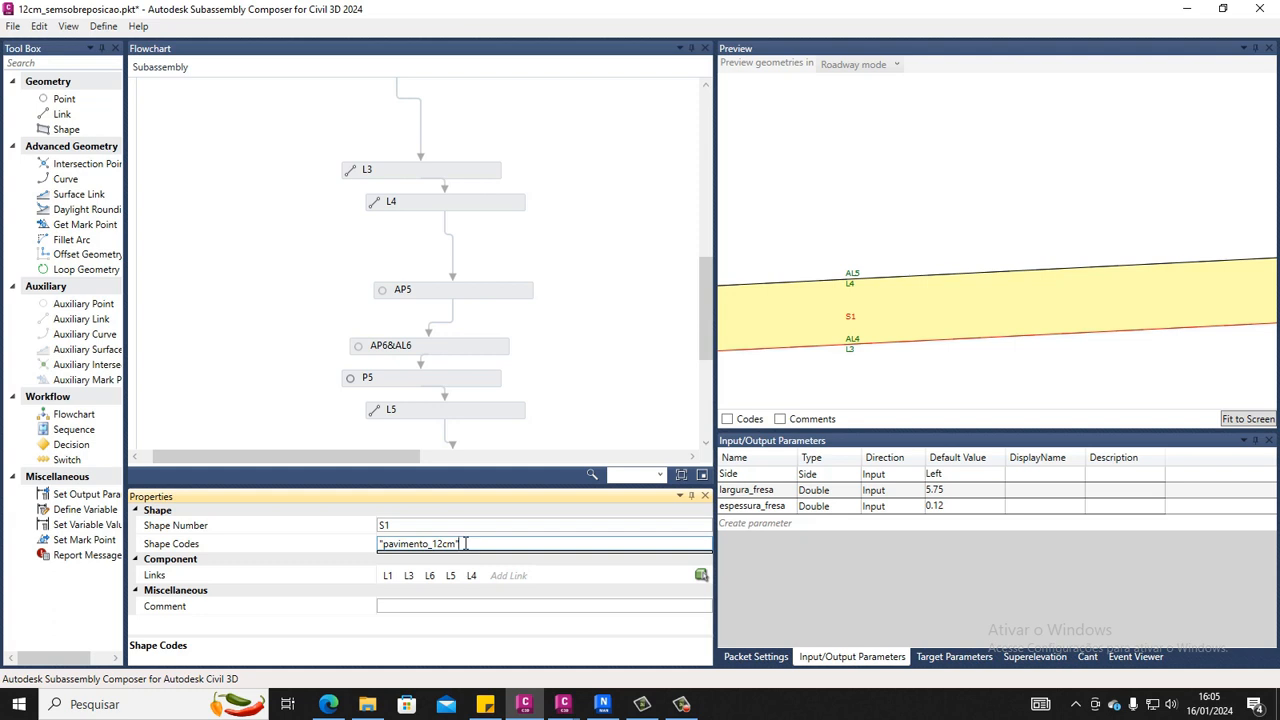
Select point P5 at the inner lower corner of the pavement section to view its properties
scroll(864, 325, "down", 6)
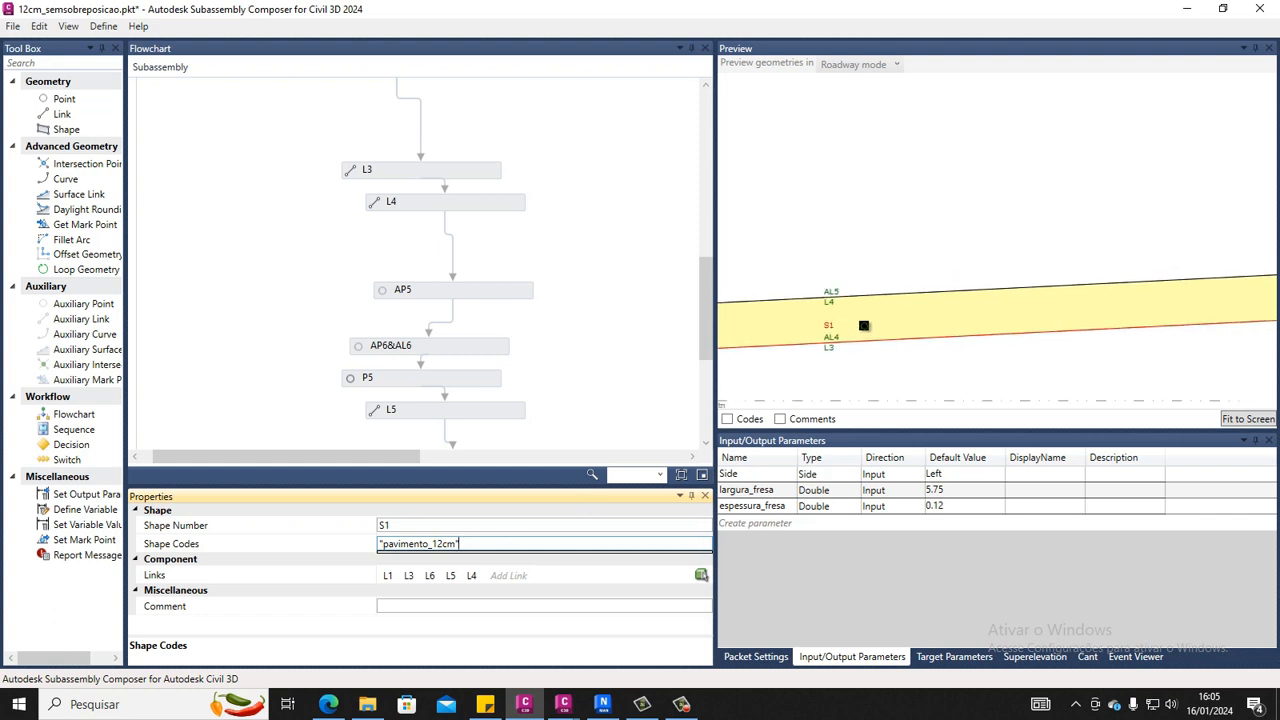
middle_click_drag(741, 346, 951, 334)
scroll(775, 337, "up", 8)
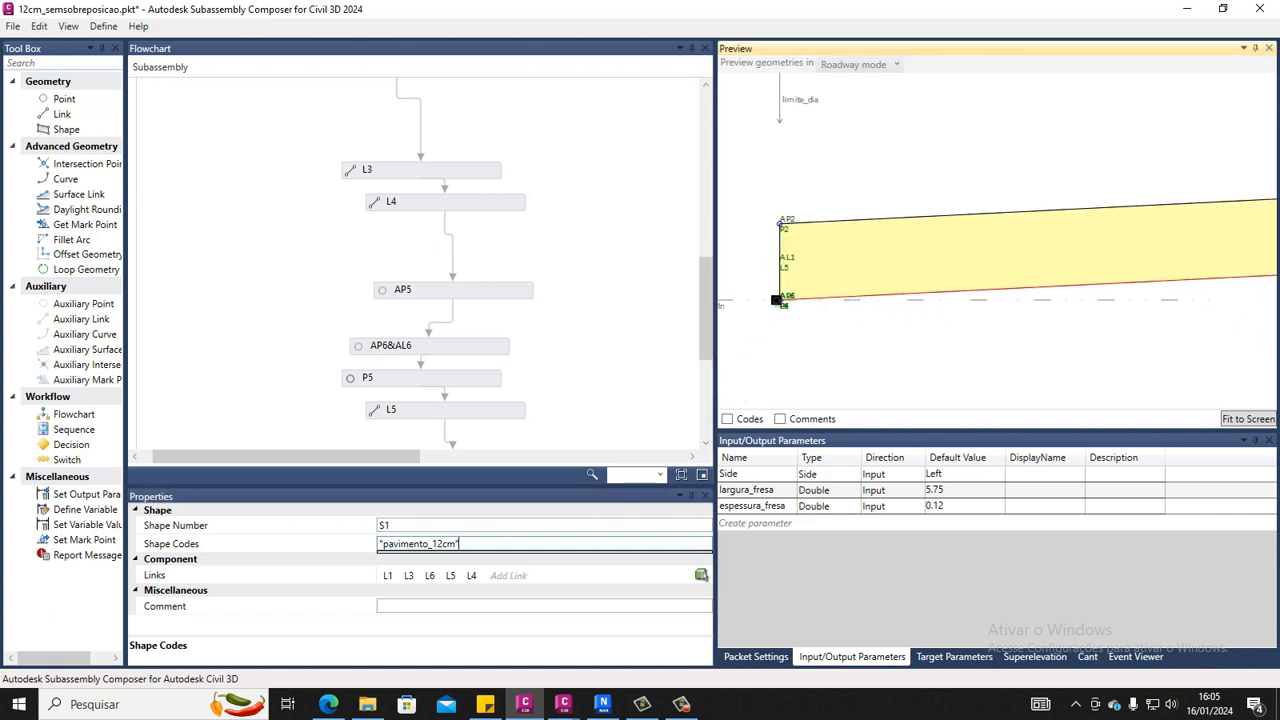
left_click(781, 300)
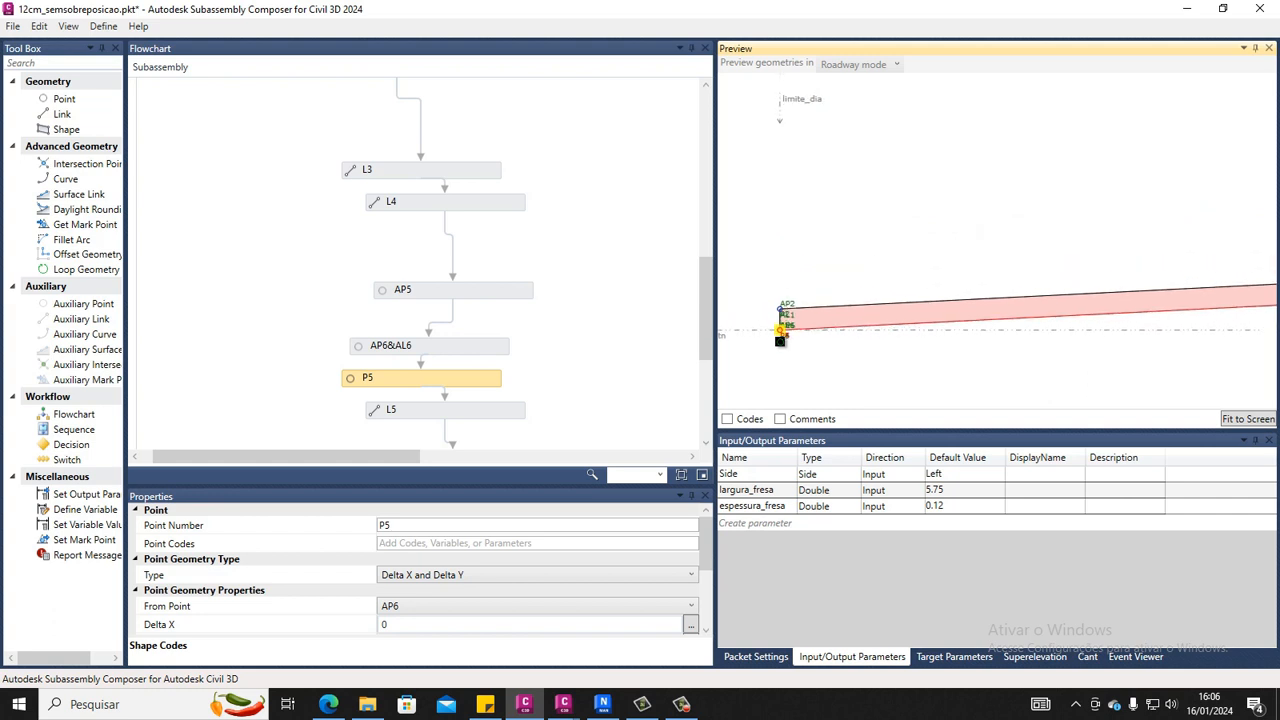
Check the default value of the largura_fresa parameter against the section geometry
left_click(949, 488)
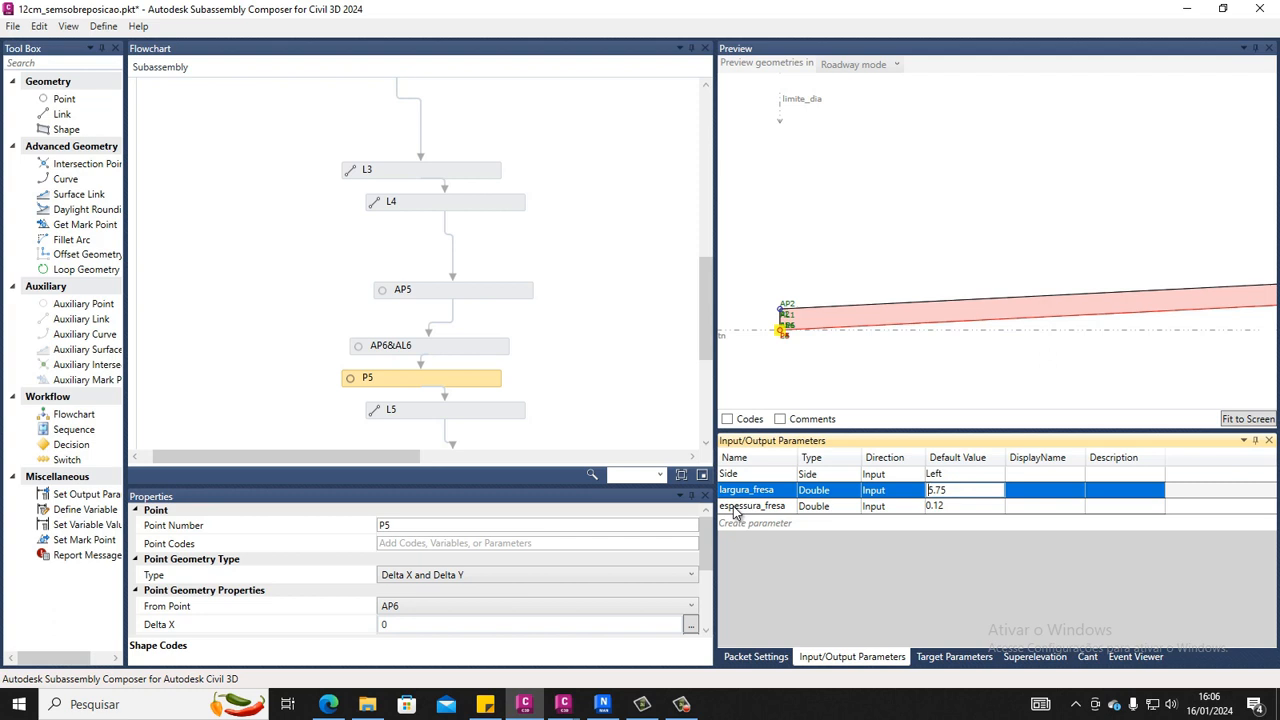
scroll(900, 350, "down", 5)
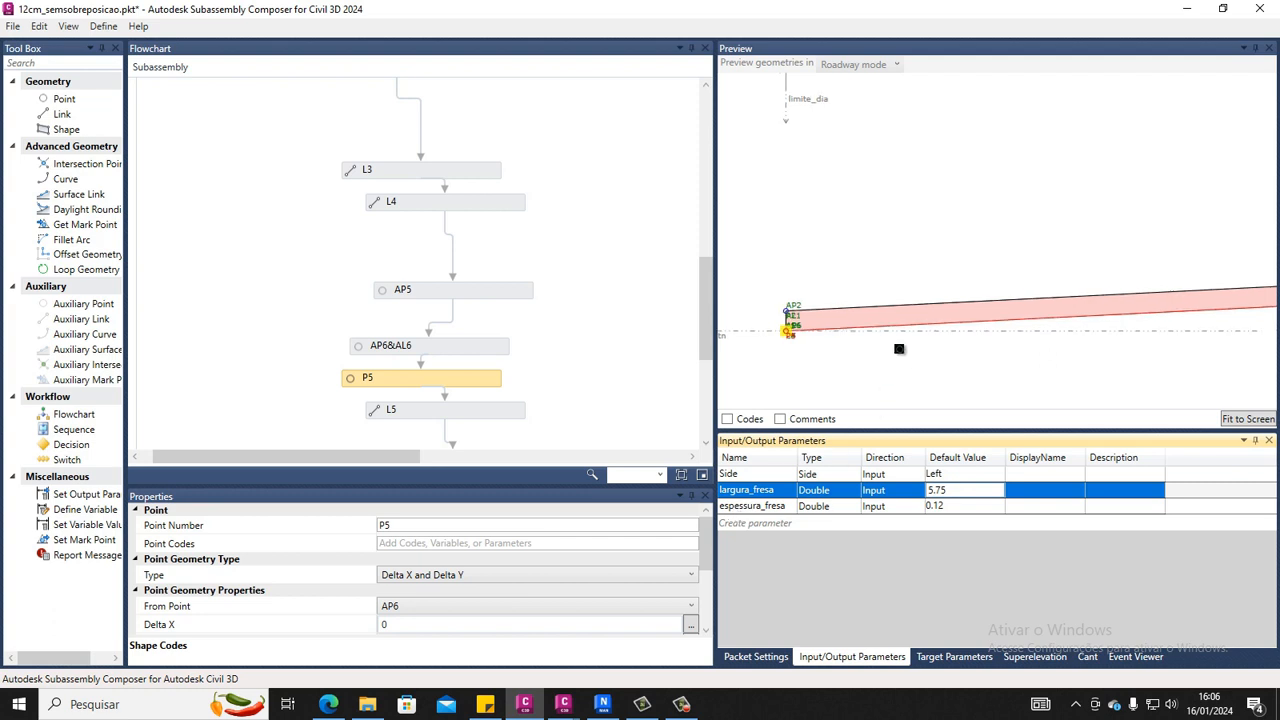
middle_click_drag(1089, 337, 1029, 349)
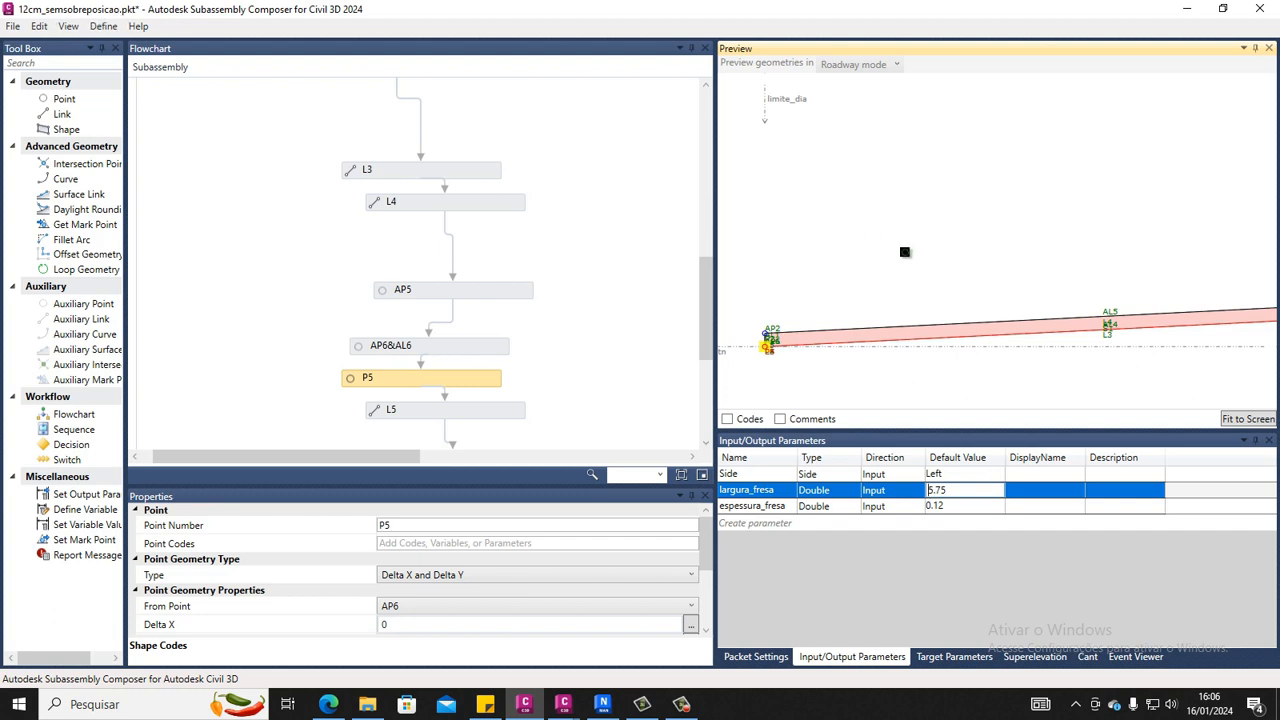
Switch to File Explorer, review the PKT subassembly files in SACS_FINAIS and try to open 6cm_semsobreposicao.pkt
left_click(367, 704)
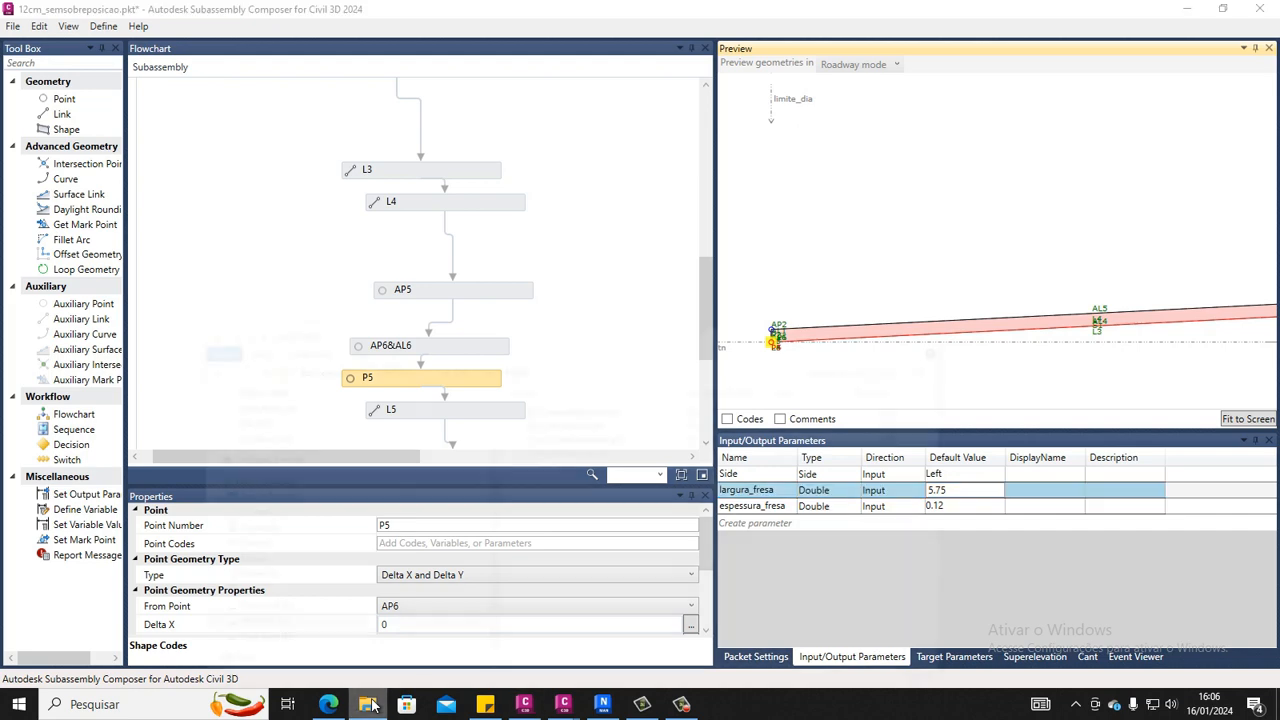
left_click(612, 357)
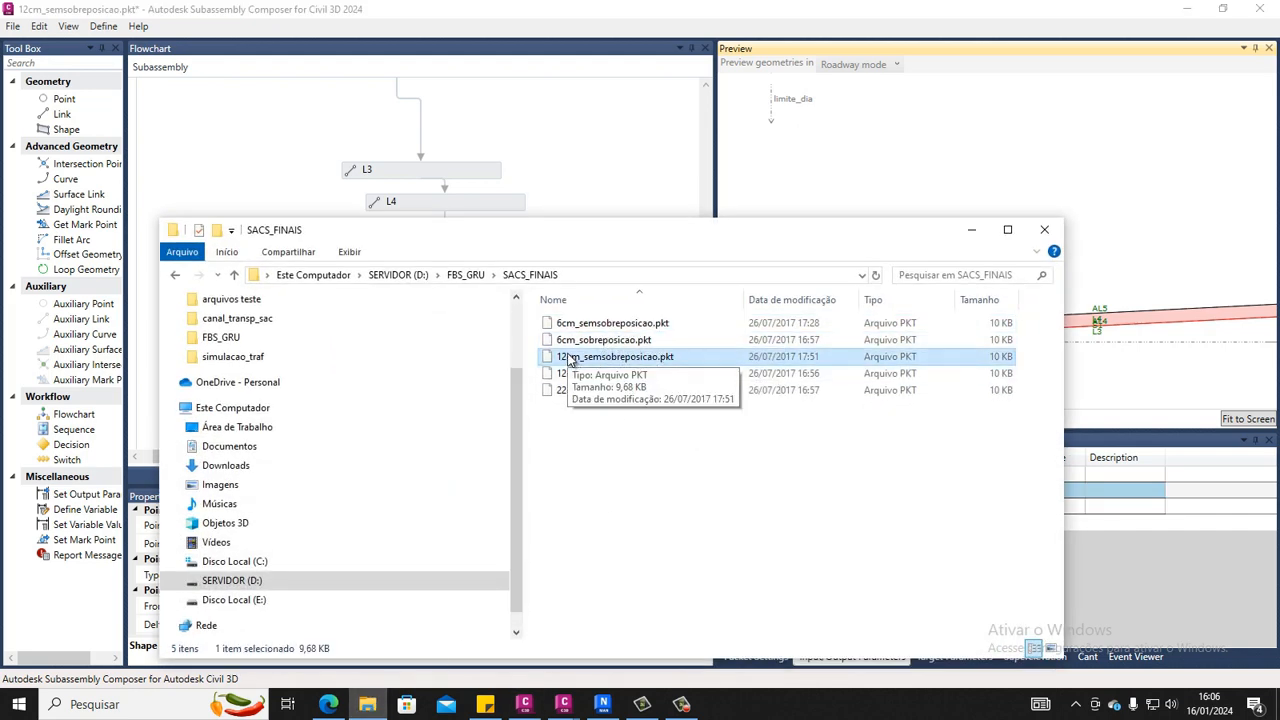
left_click(574, 347)
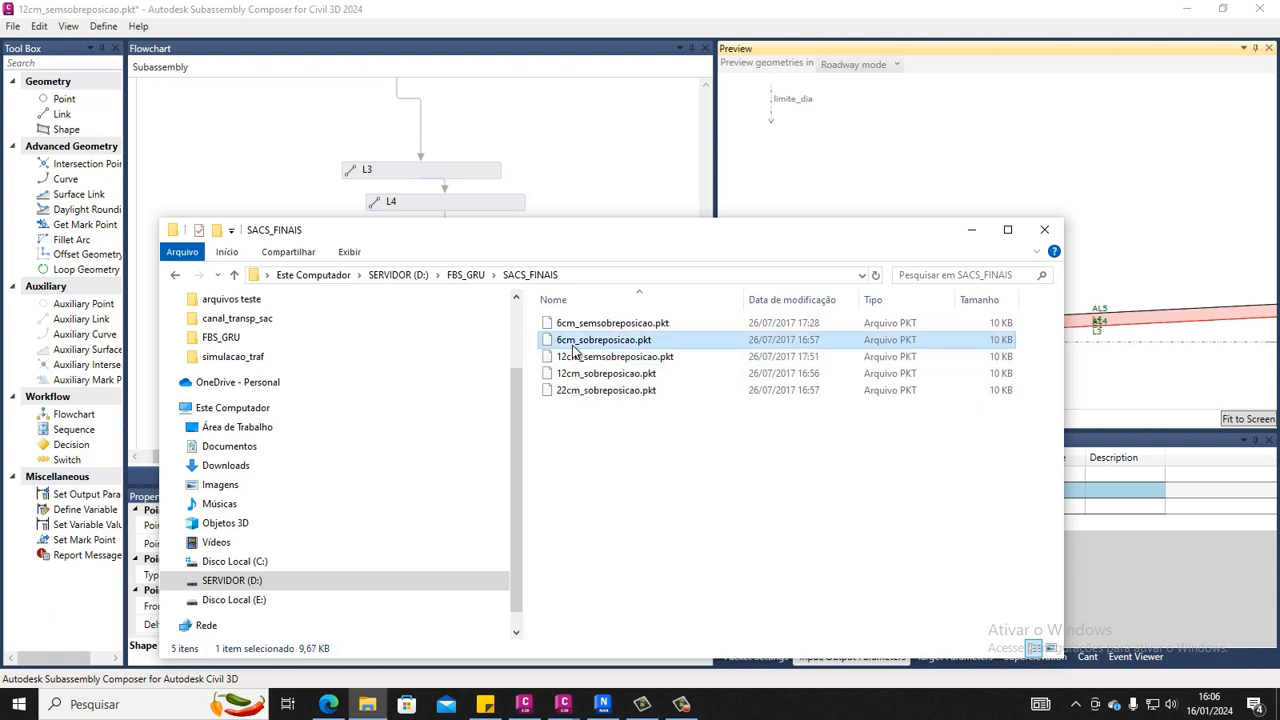
left_click(569, 390)
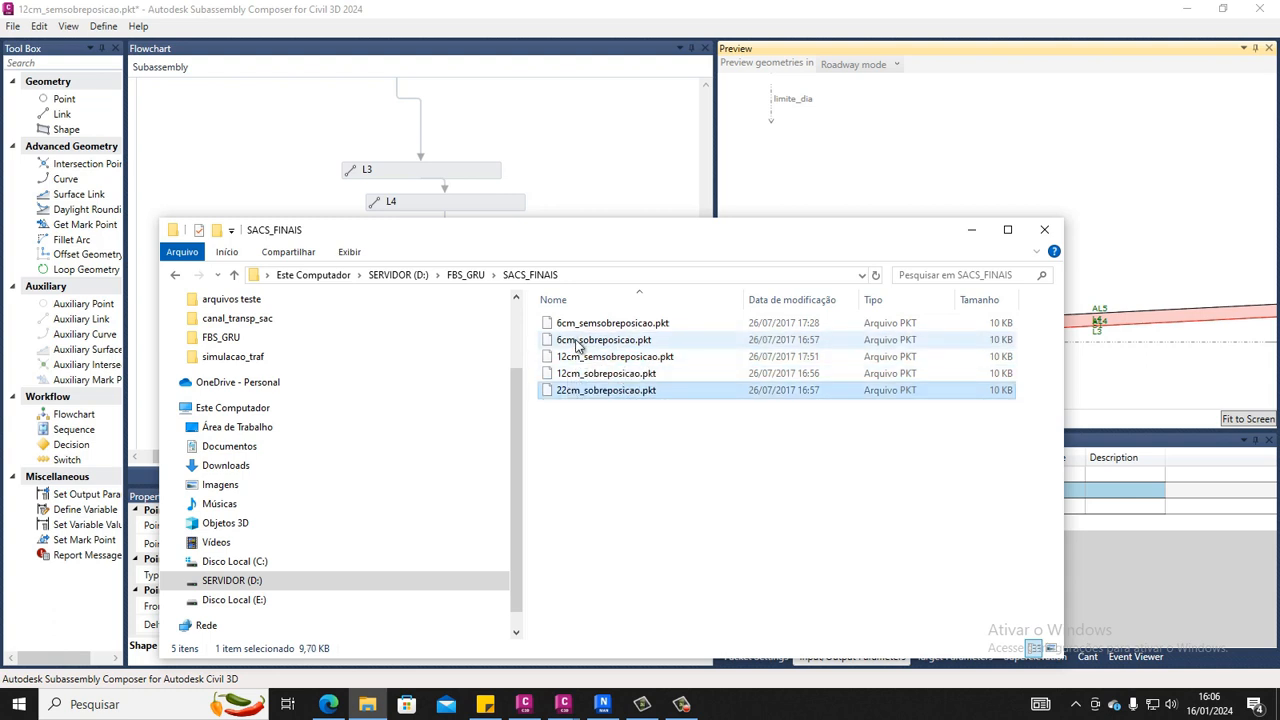
left_click(580, 340)
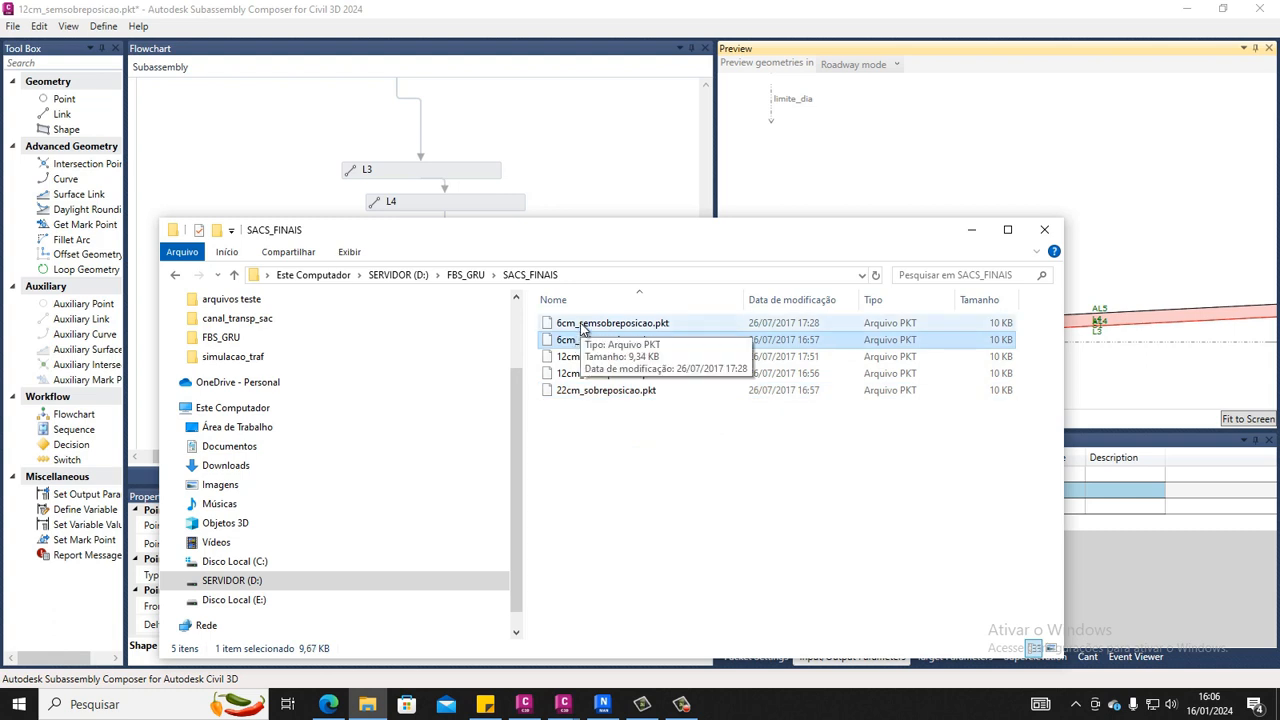
double_click(583, 323)
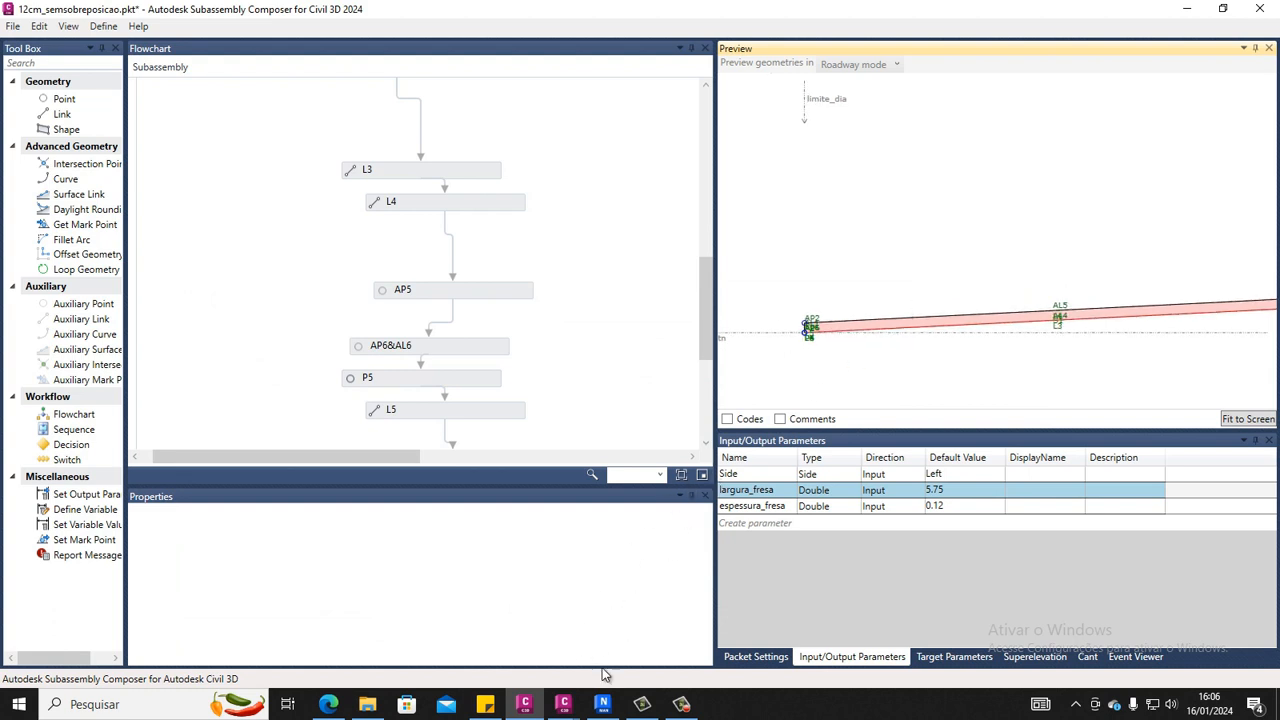
Switch to the topografia_geometria_R10 drawing in Civil 3D and examine the pavement area boundaries between stations 126+0 and 127+0
mouse_move(563, 704)
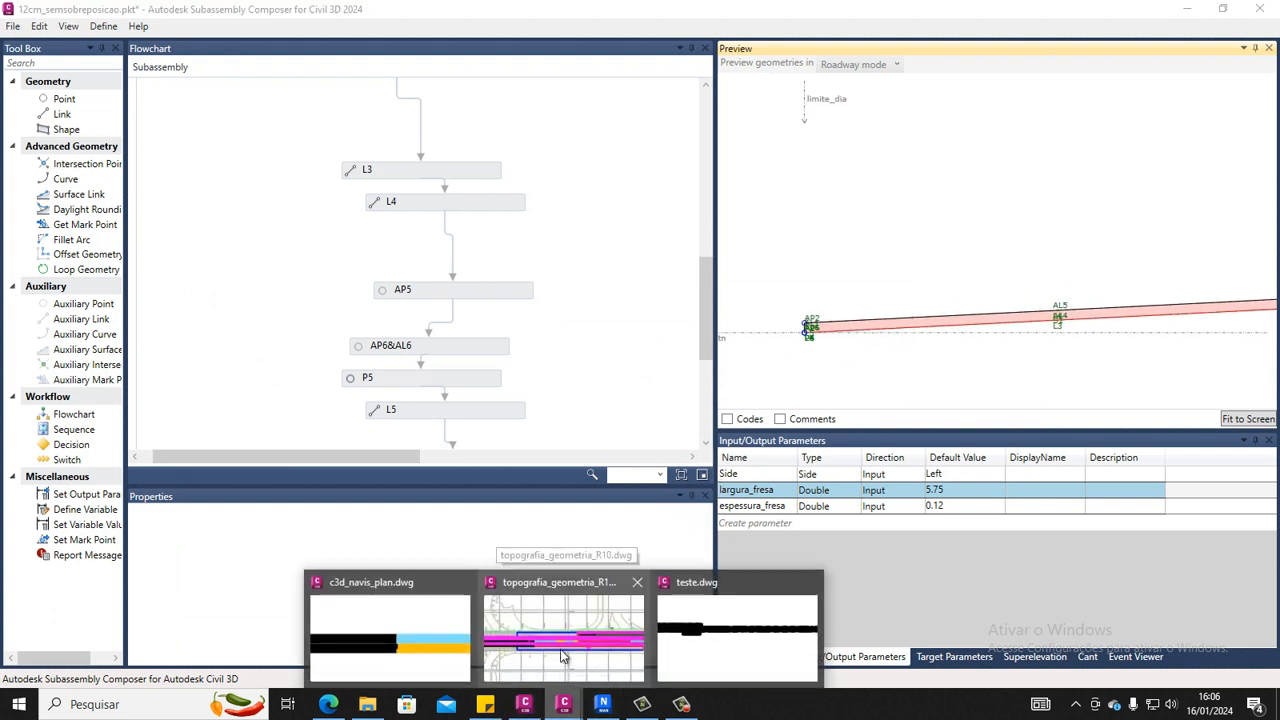
left_click(563, 656)
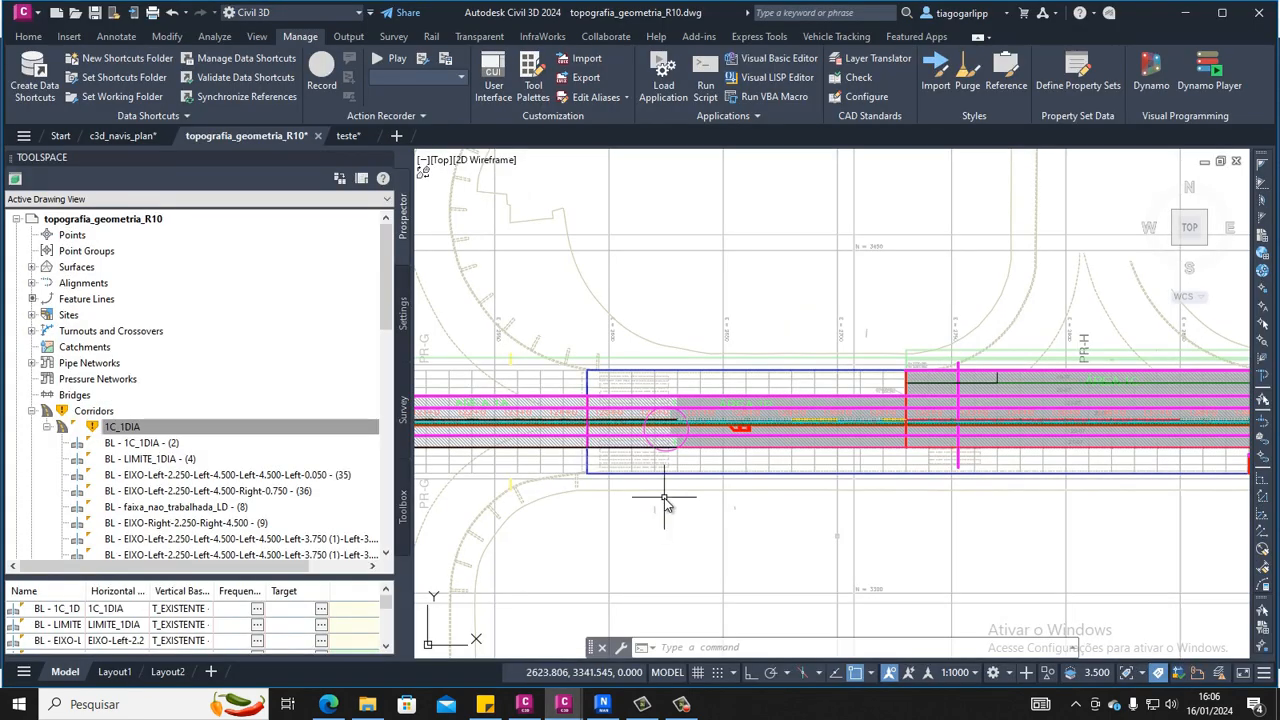
scroll(608, 436, "up", 5)
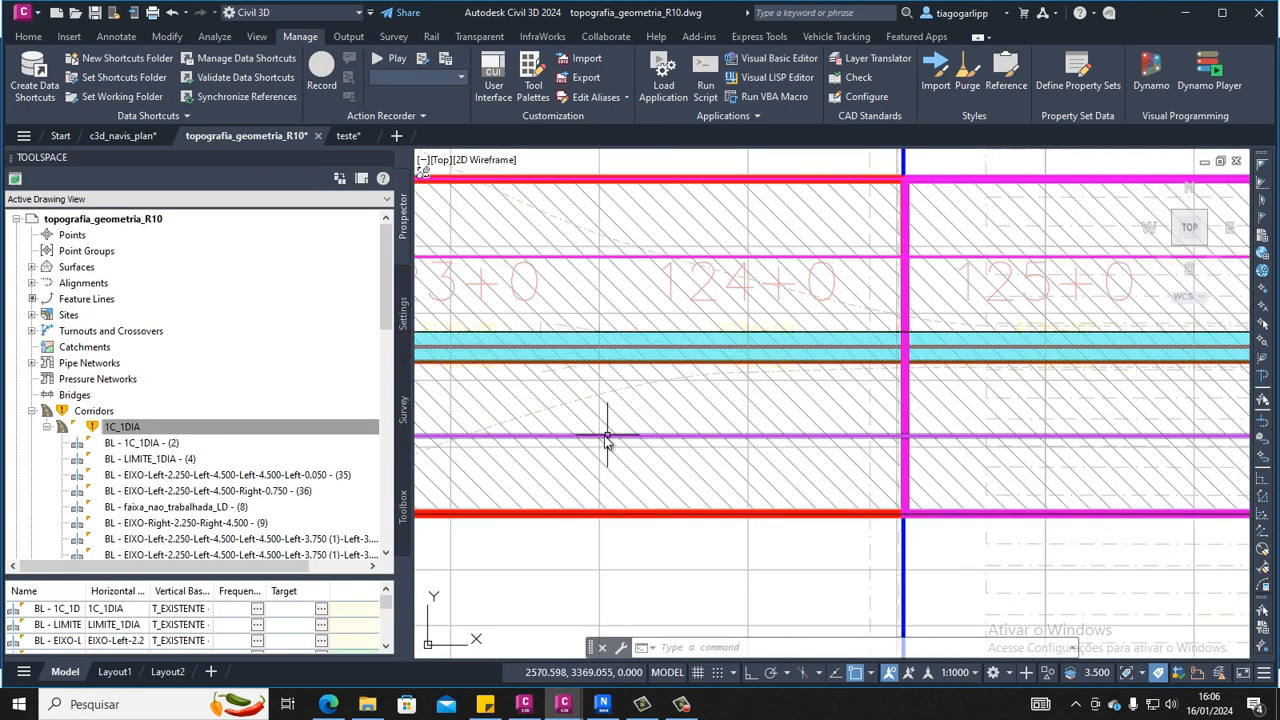
middle_click_drag(691, 421, 491, 451)
middle_click_drag(813, 437, 446, 428)
middle_click_drag(580, 339, 607, 380)
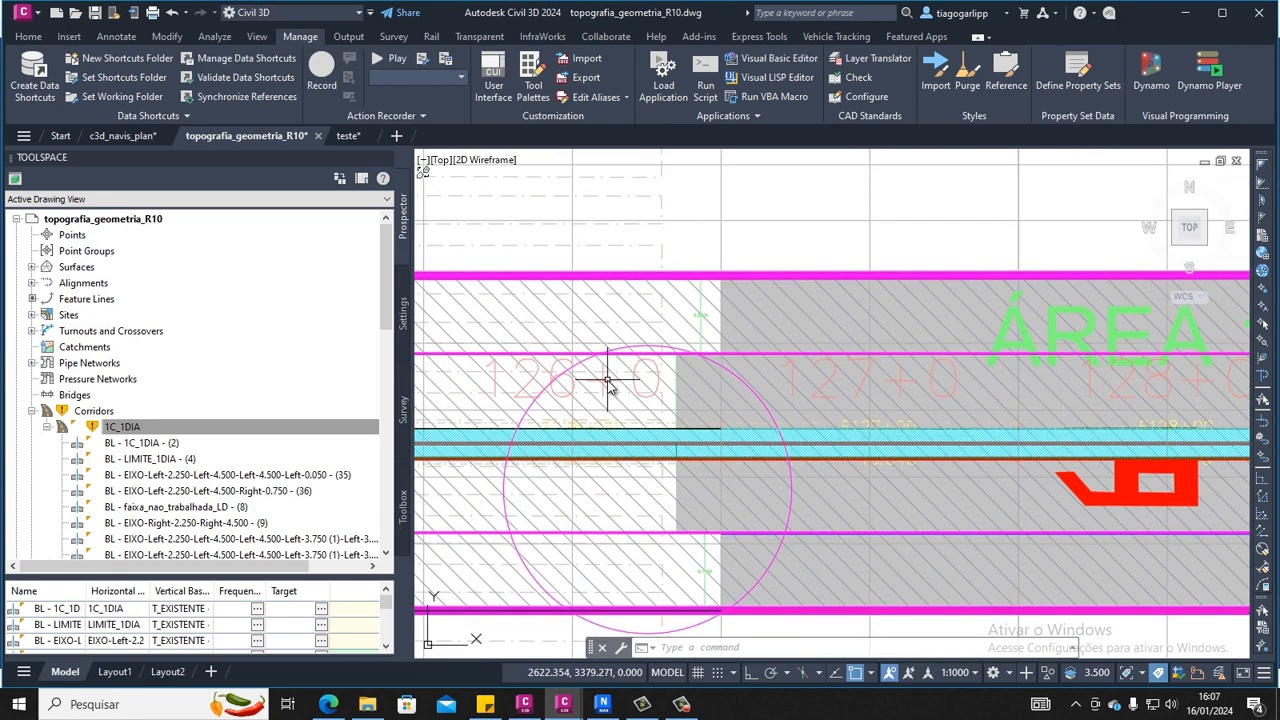
middle_click_drag(648, 331, 631, 357)
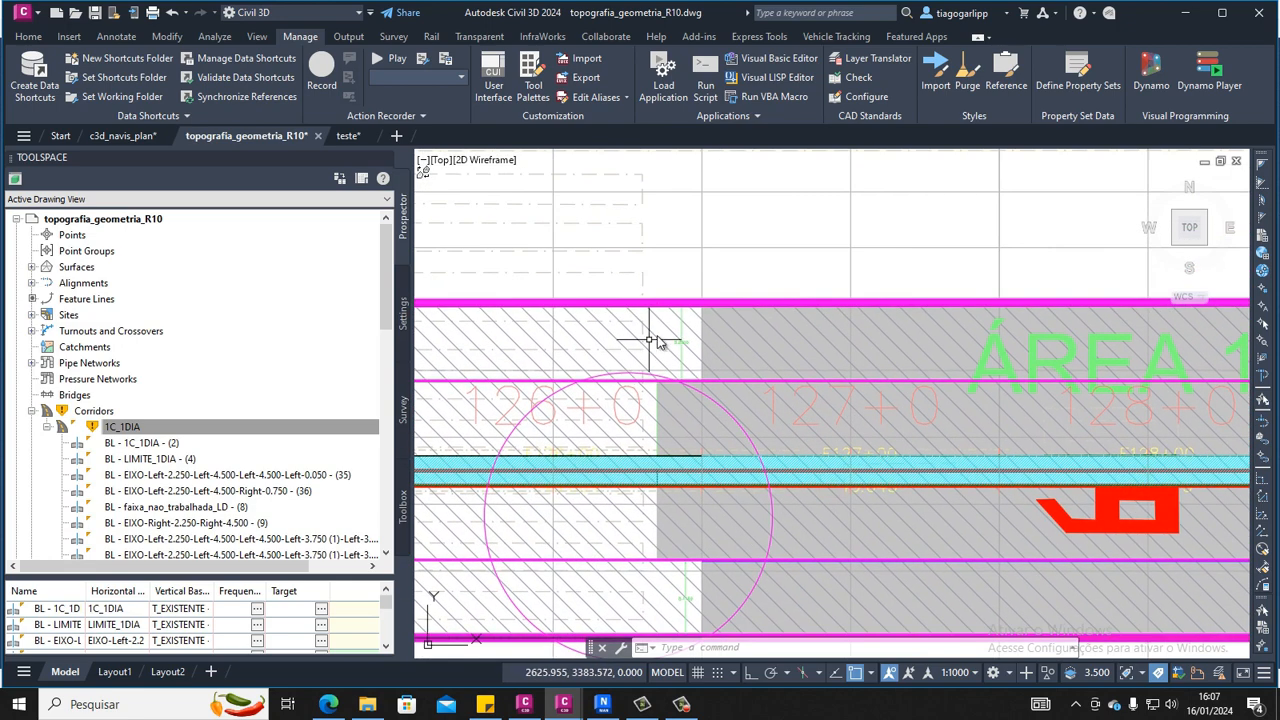
scroll(652, 395, "up", 2)
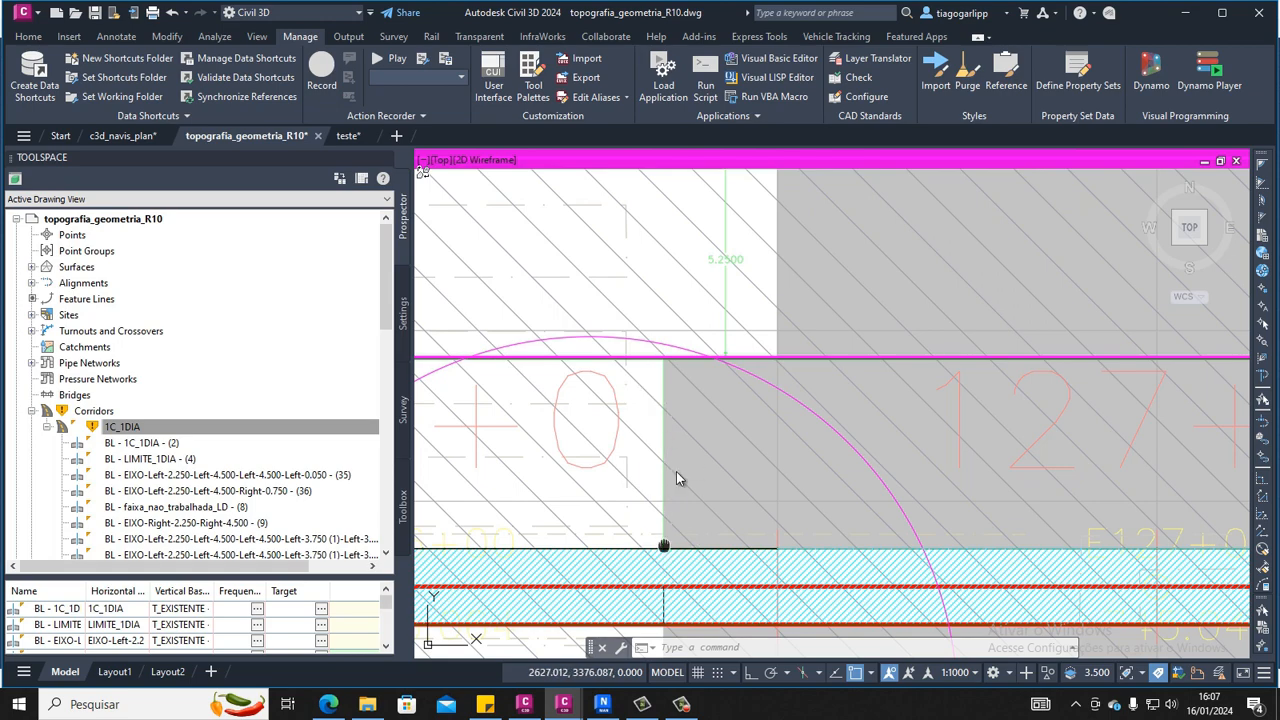
middle_click_drag(676, 471, 708, 190)
middle_click_drag(702, 497, 641, 370)
scroll(754, 423, "up", 5)
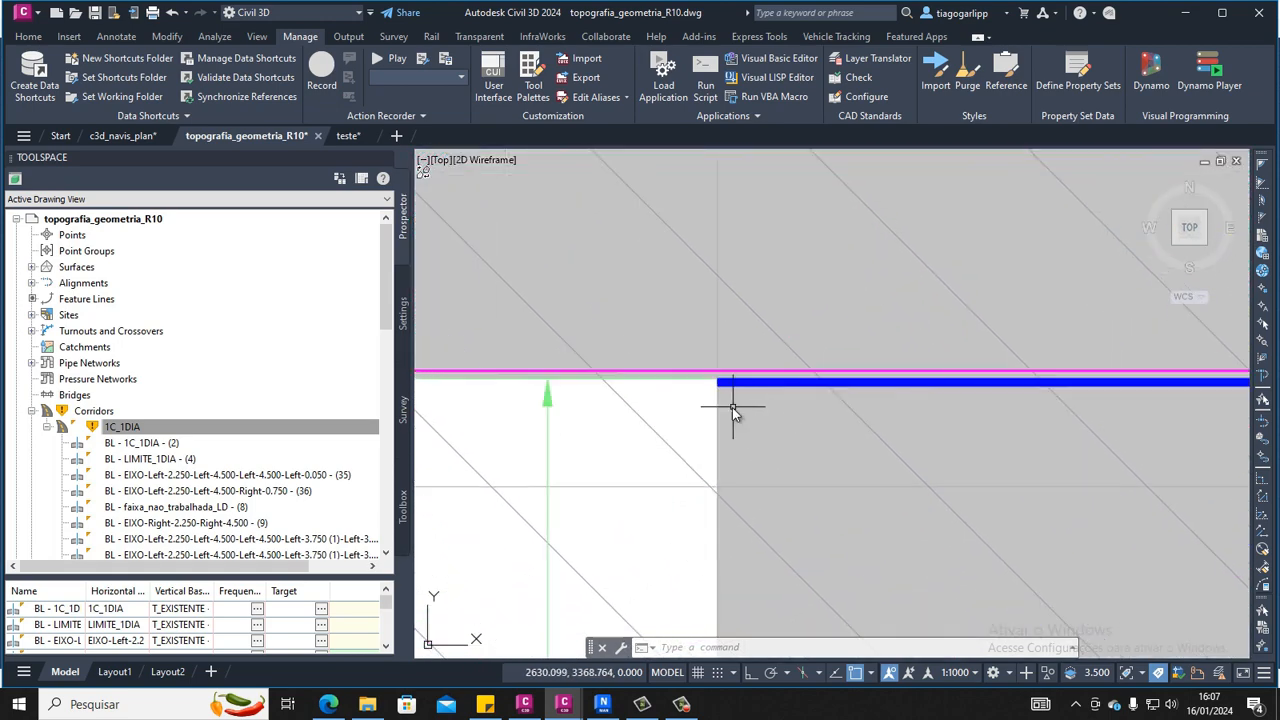
Examine the corner where the blue strip meets the pavement area boundary, and the pavement edge around it, near station 127+0
scroll(710, 390, "up", 2)
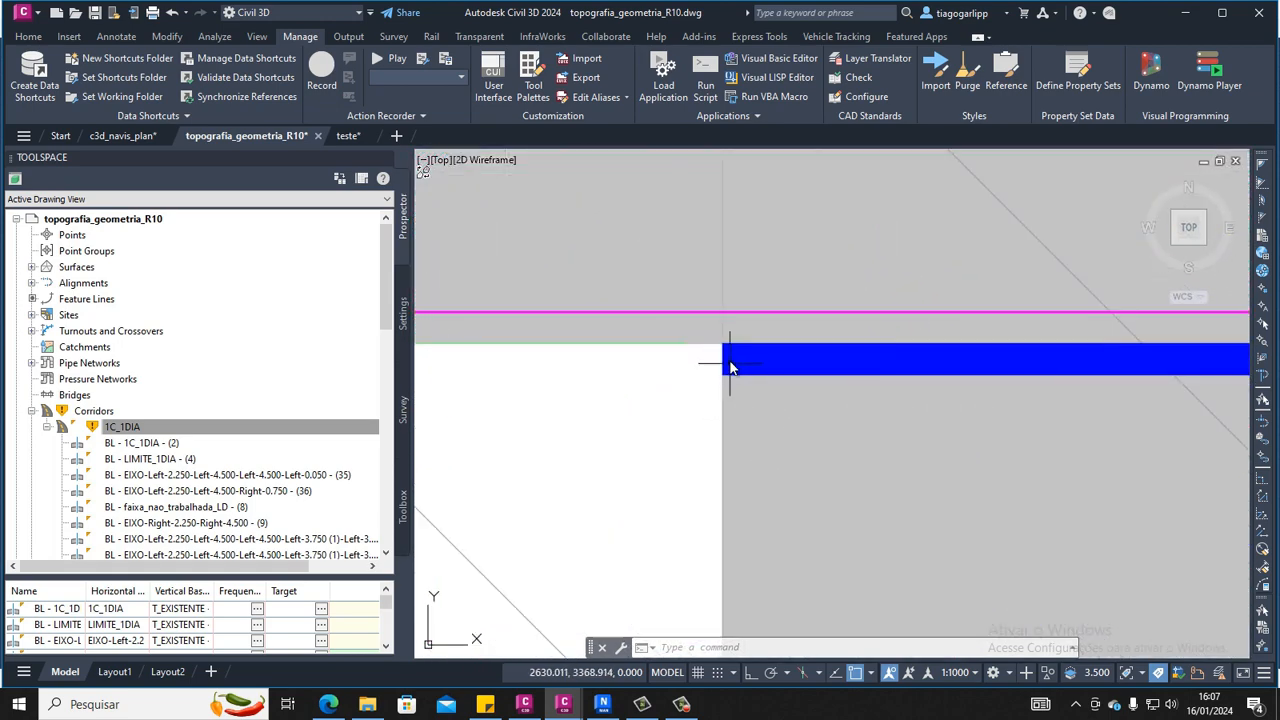
scroll(679, 372, "down", 1)
scroll(678, 370, "down", 1)
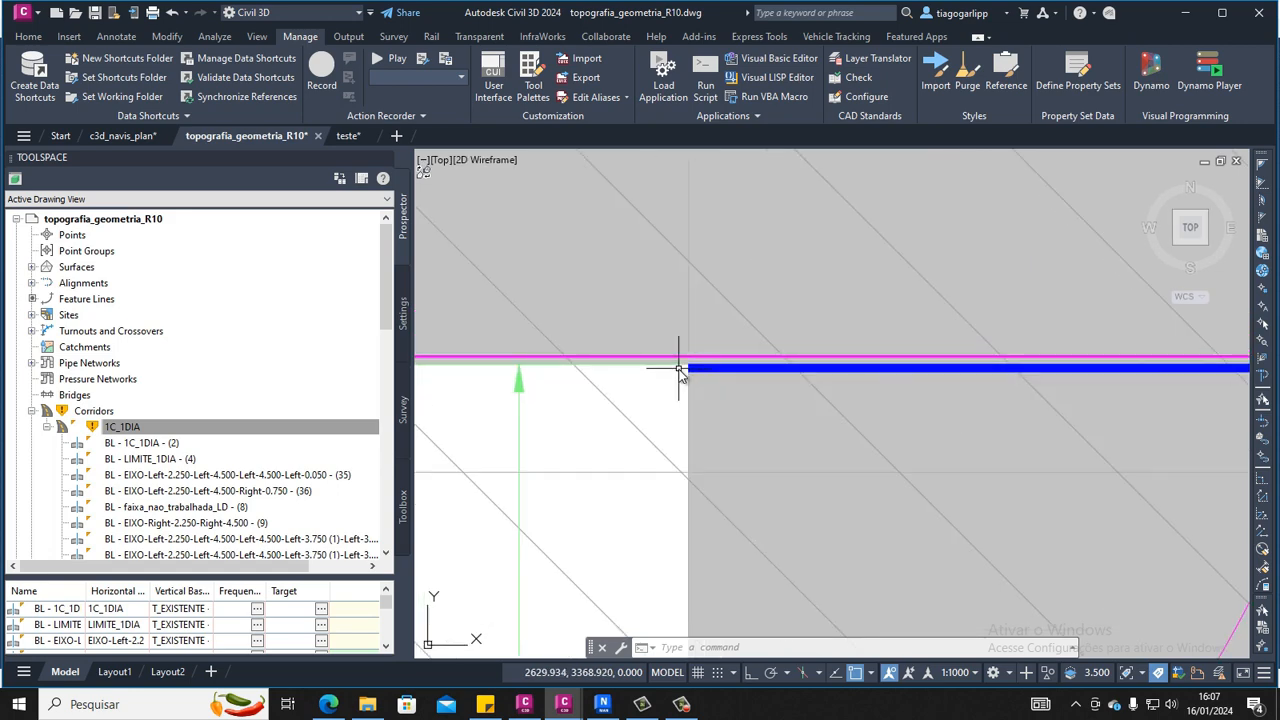
scroll(679, 370, "down", 3)
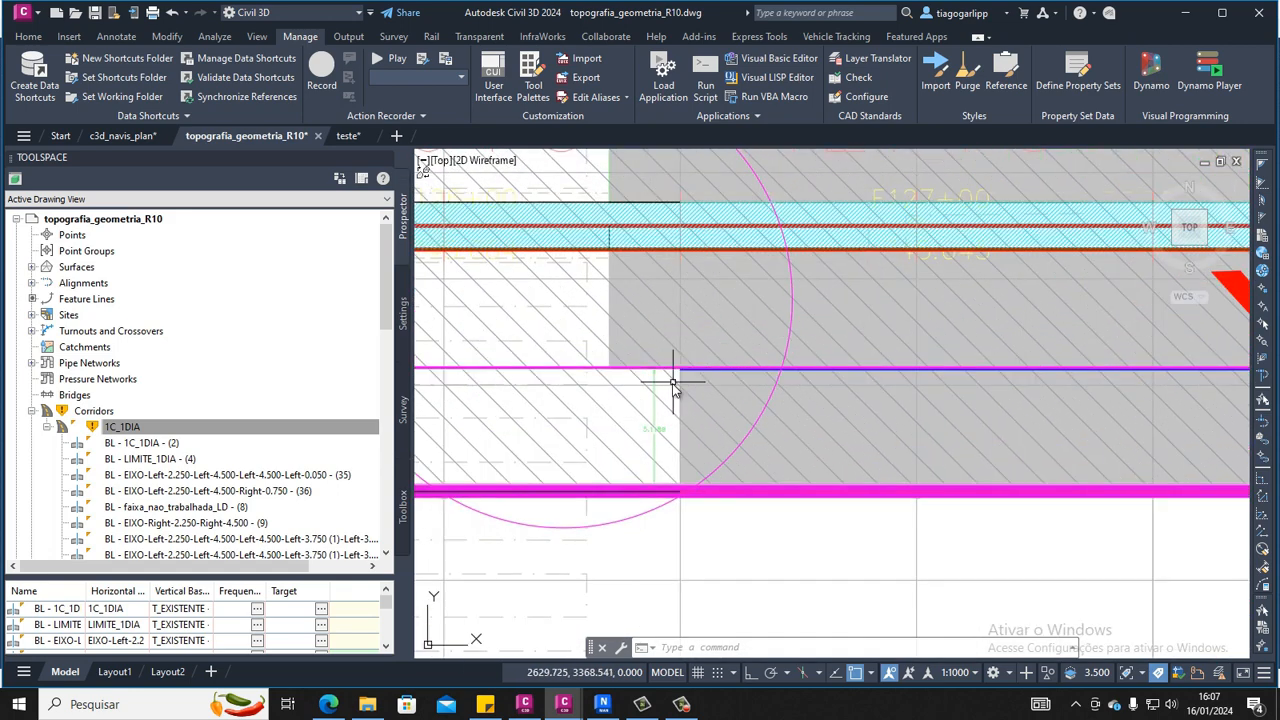
middle_click_drag(673, 383, 671, 417)
mouse_move(671, 426)
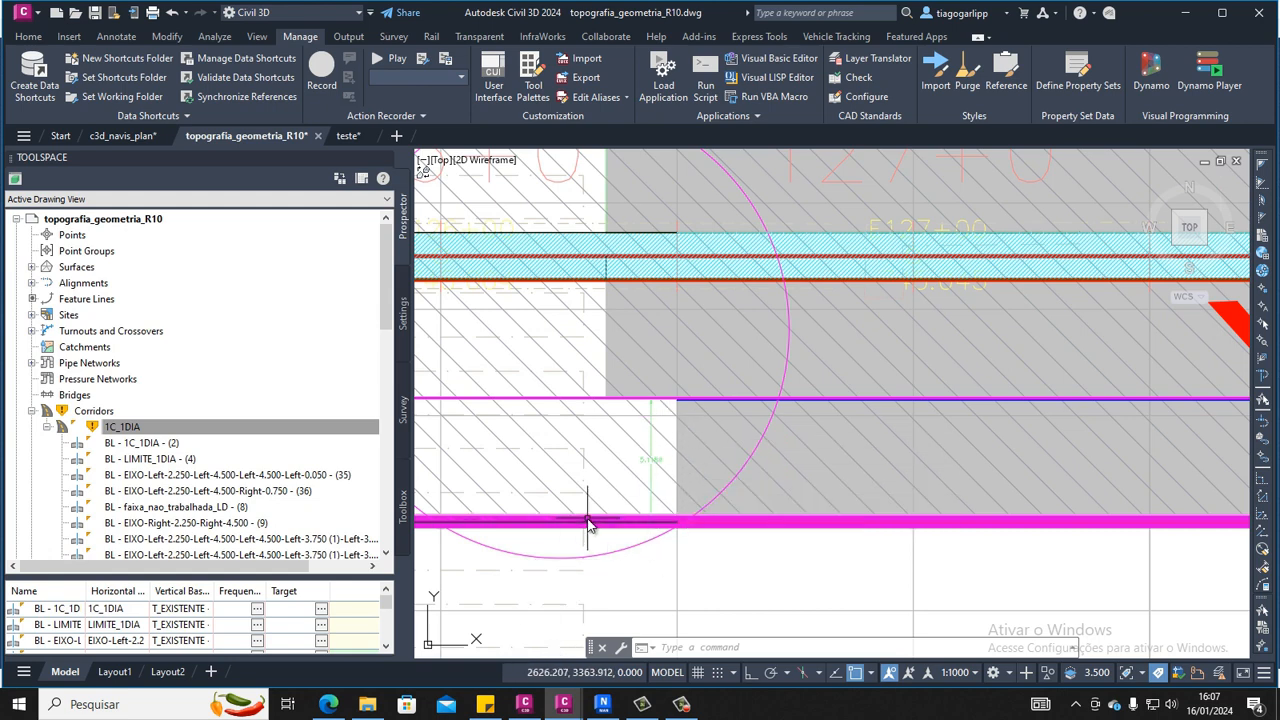
Switch to Subassembly Composer and examine both ends of the milling section in the 12cm_semsobreposicao preview
left_click(524, 704)
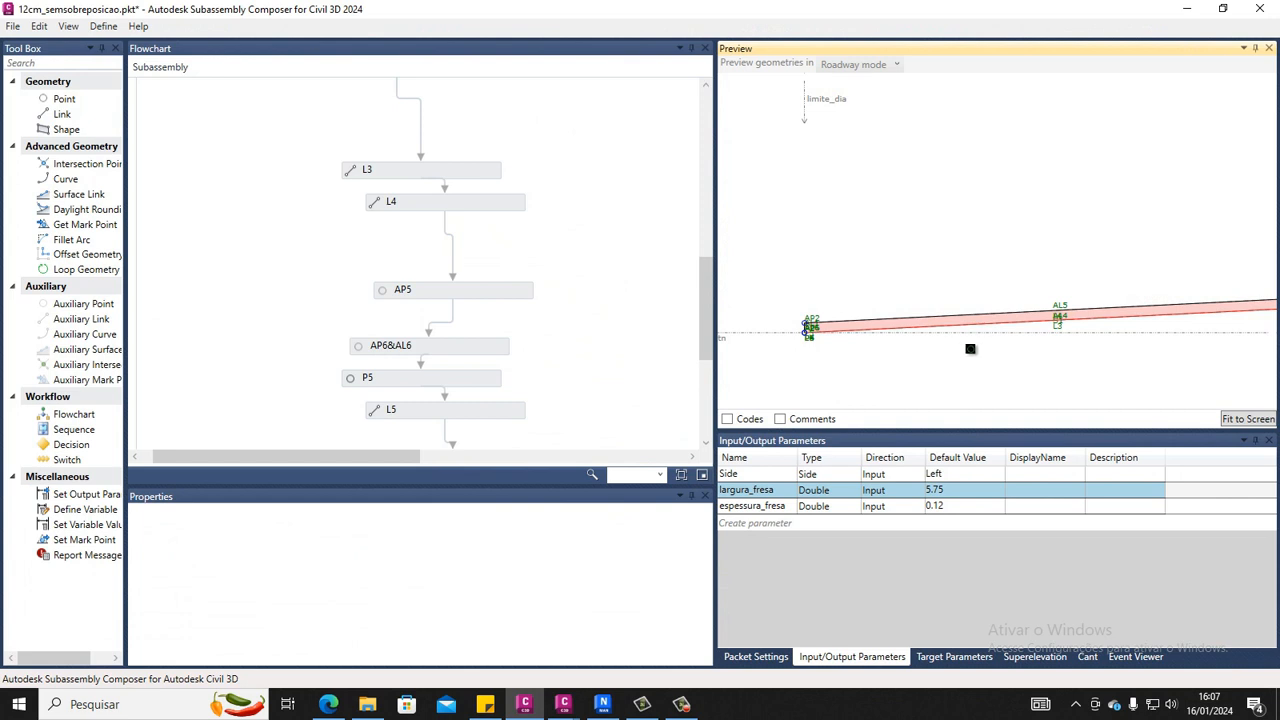
middle_click_drag(971, 349, 965, 349)
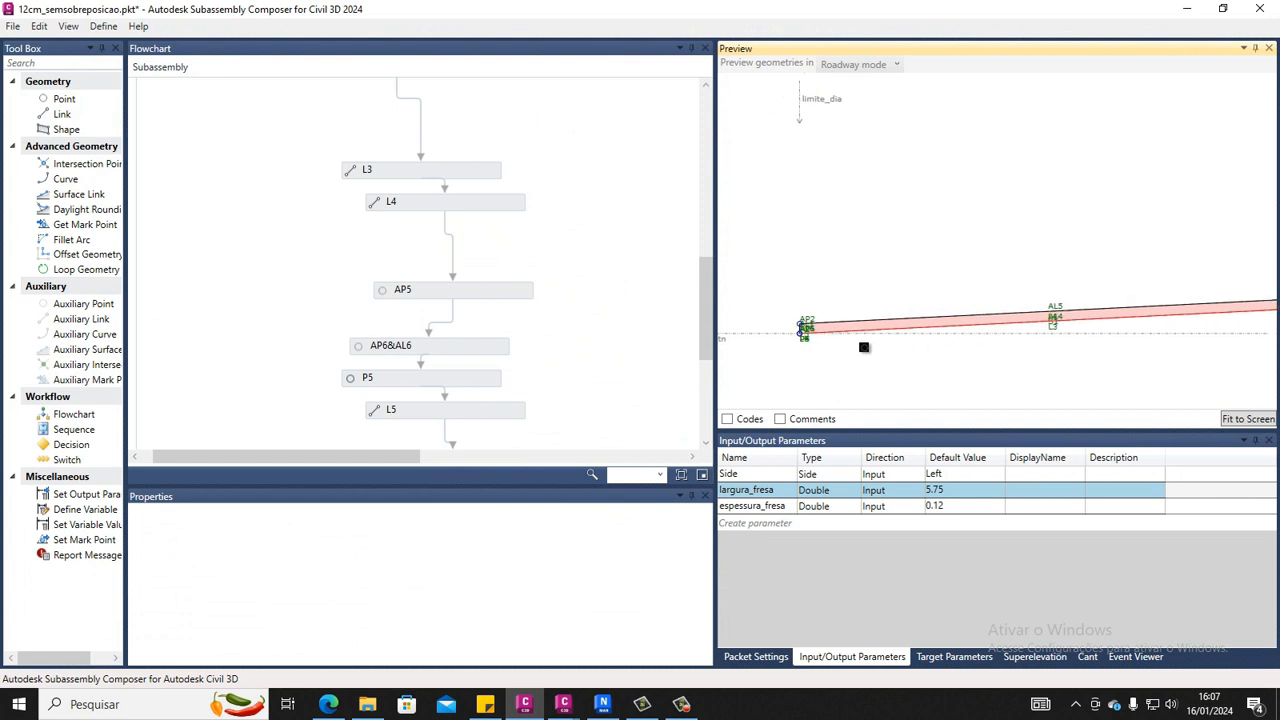
middle_click_drag(1107, 327, 1083, 329)
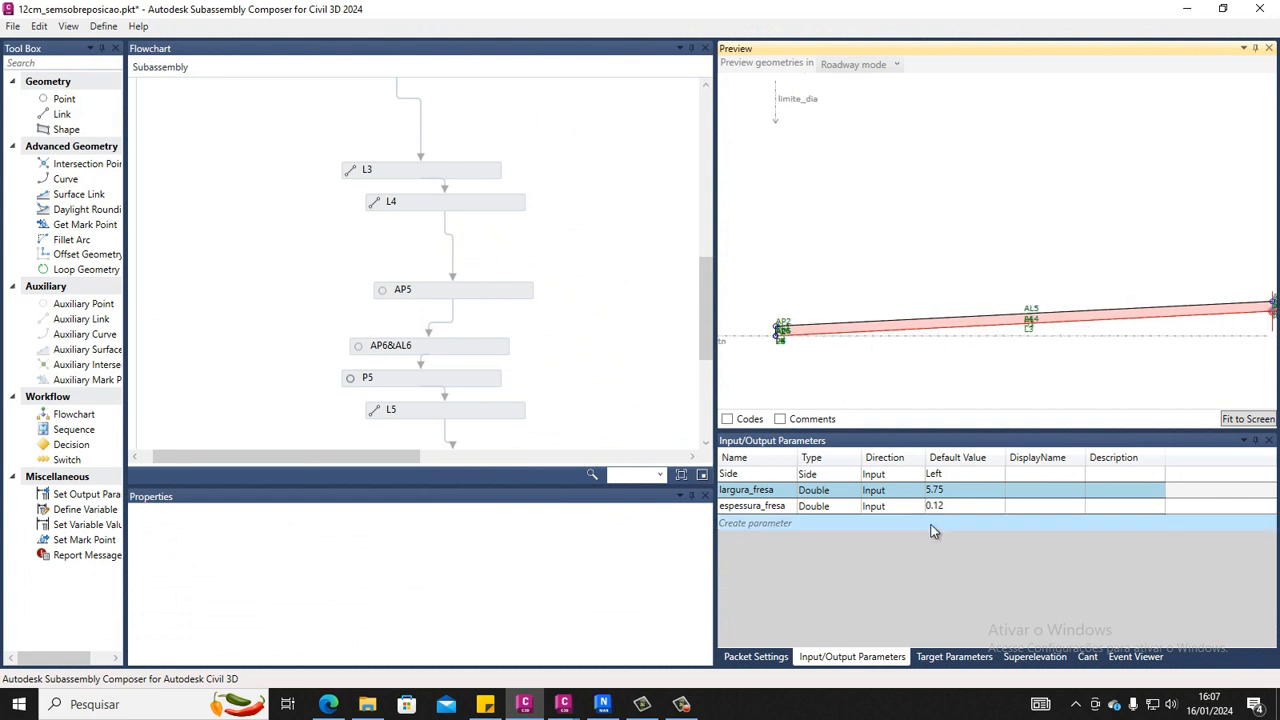
middle_click_drag(1176, 357, 926, 389)
middle_click_drag(1085, 345, 1030, 354)
scroll(1023, 340, "up", 5)
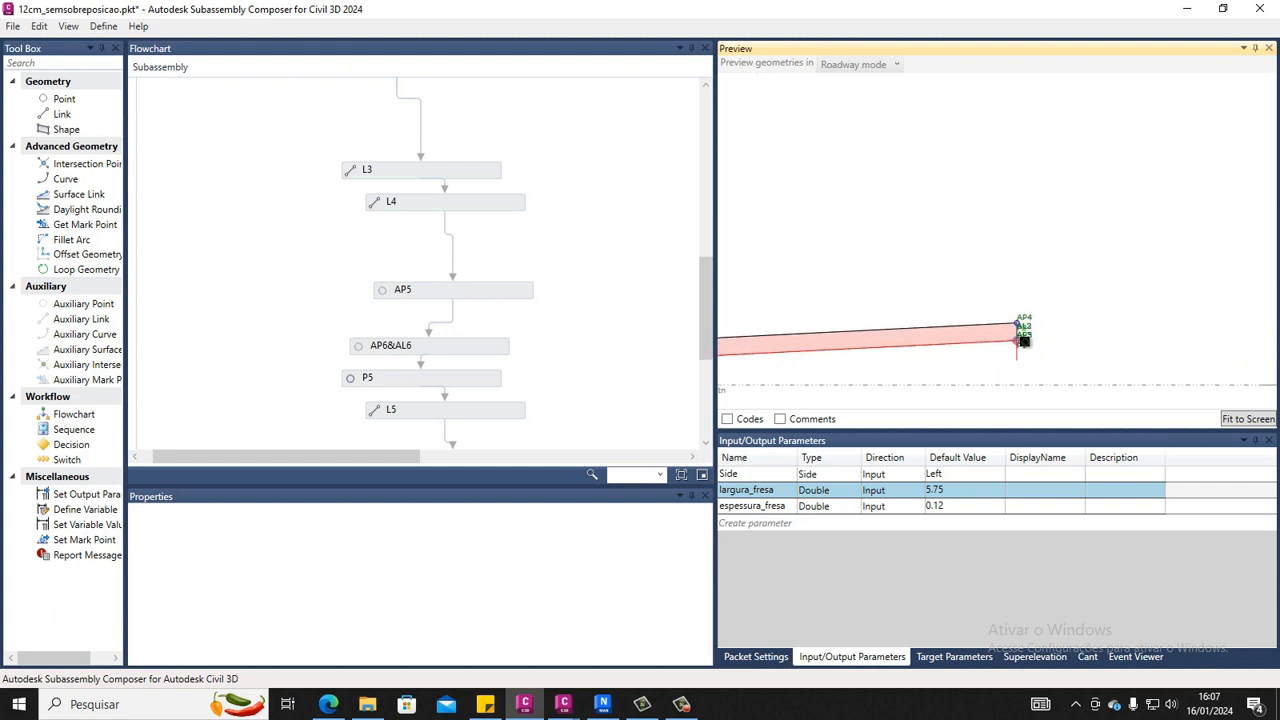
scroll(1020, 323, "down", 5)
scroll(970, 304, "down", 1)
middle_click_drag(801, 319, 1060, 306)
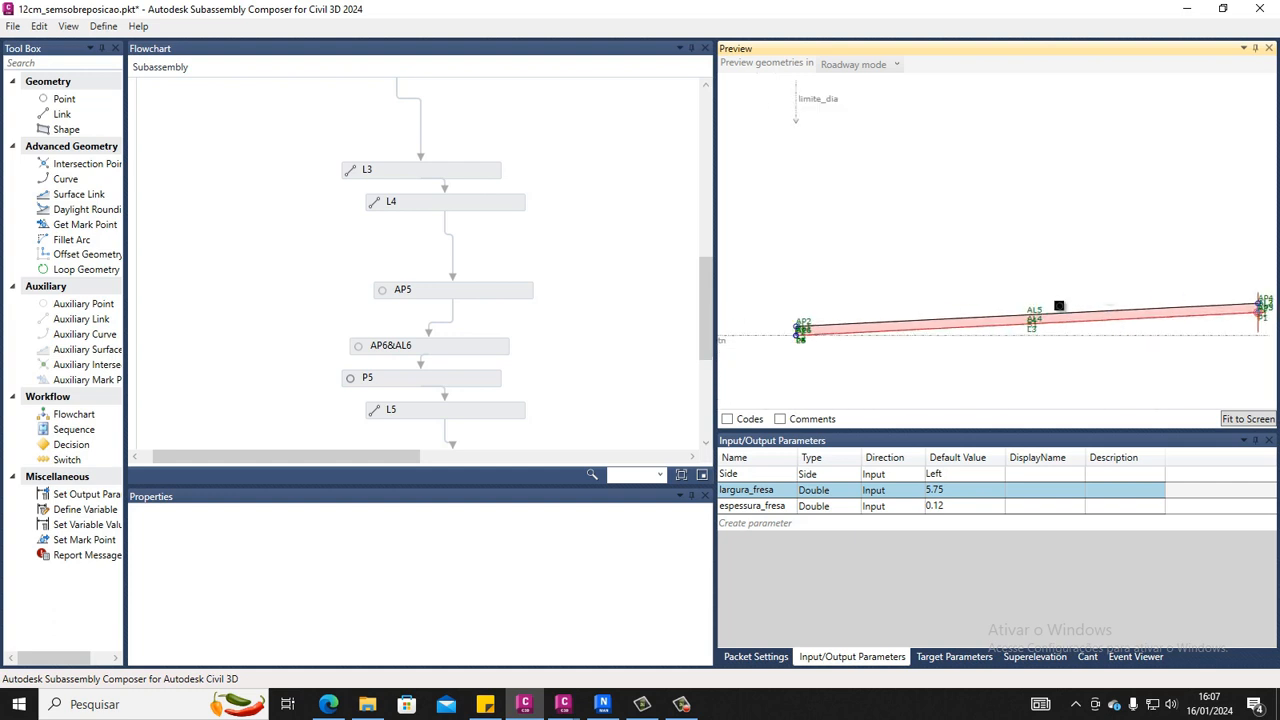
scroll(795, 334, "up", 10)
scroll(795, 334, "up", 5)
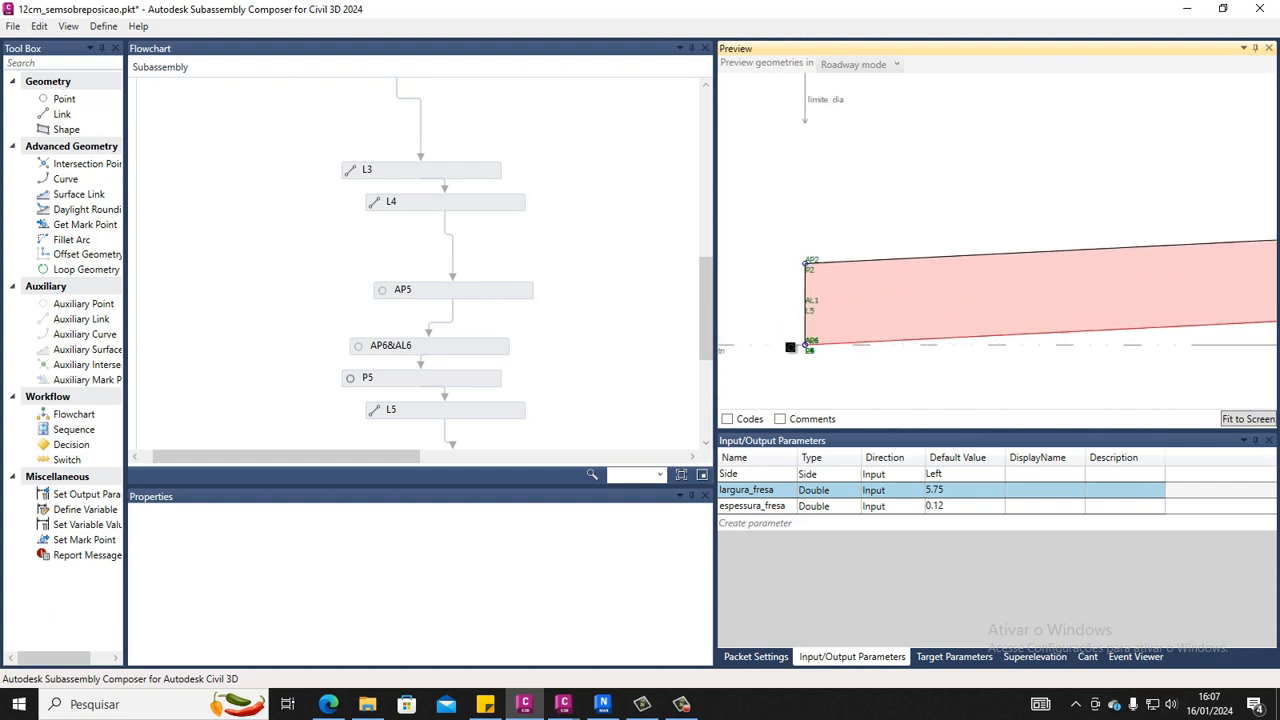
Review the subassembly's target parameters tn and limite_dia alongside its input/output parameters
left_click(945, 657)
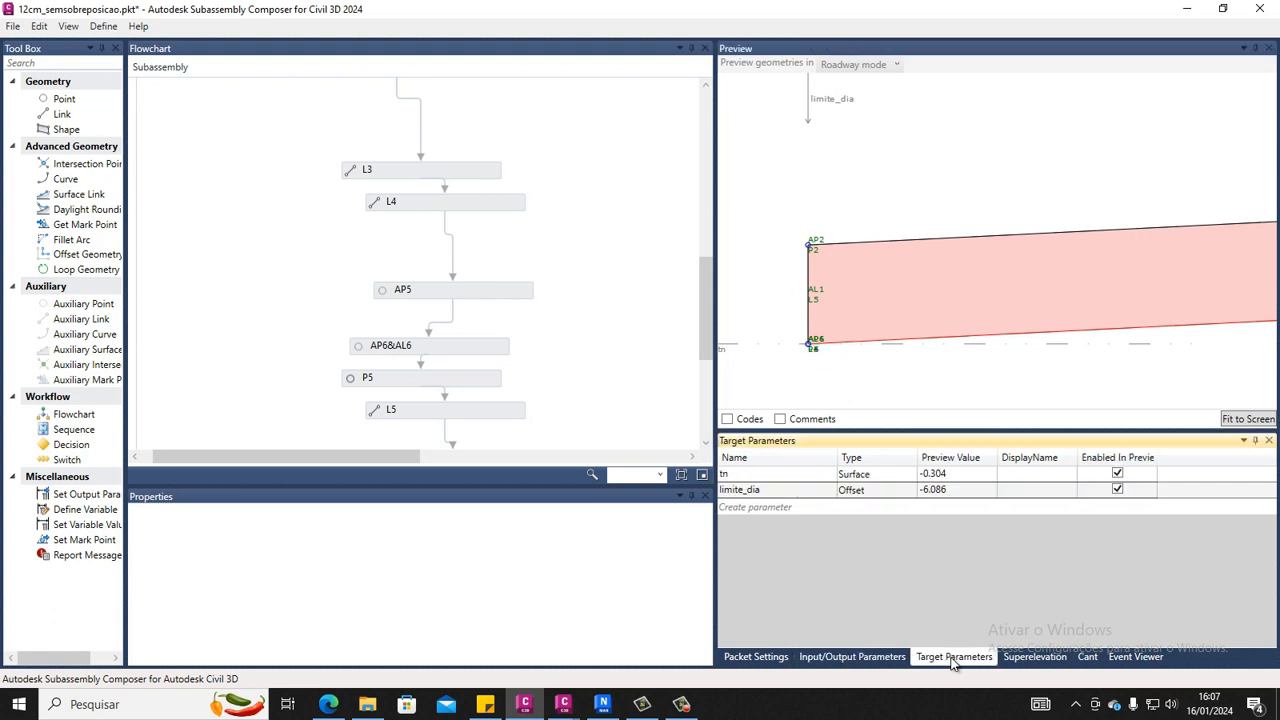
left_click(850, 657)
left_click(956, 657)
scroll(481, 291, "down", 5)
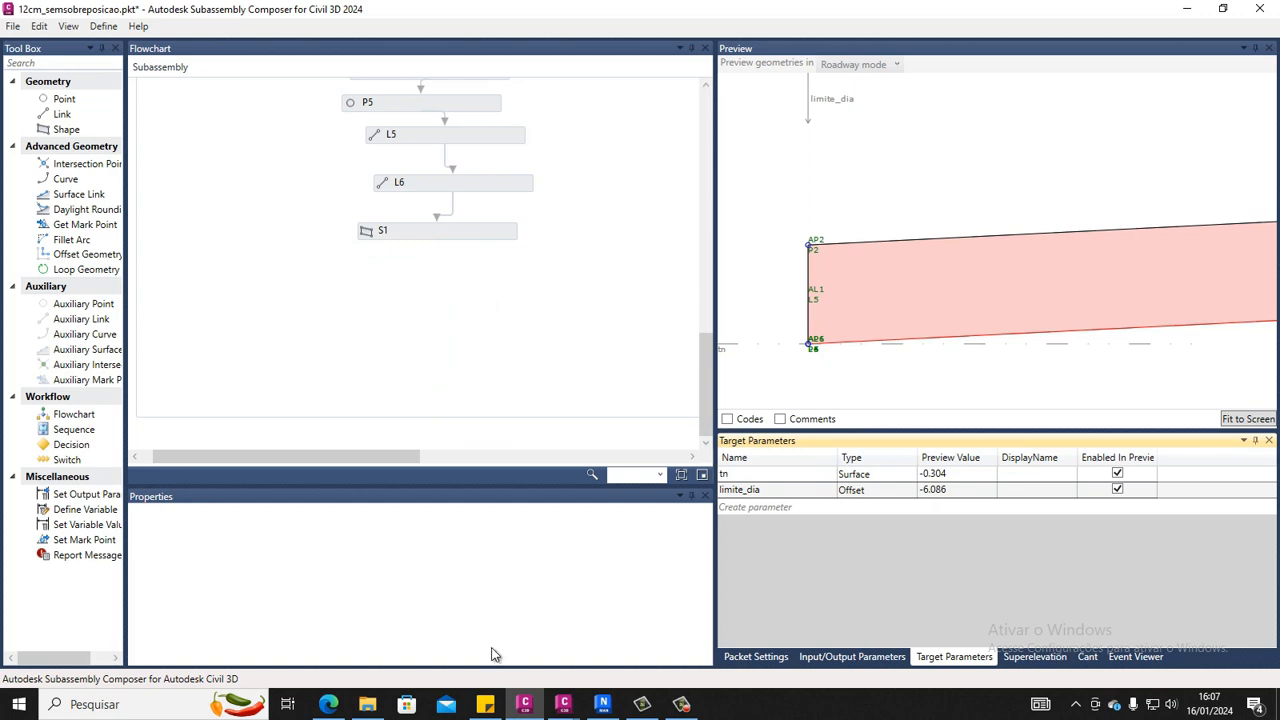
Switch to the topografia_geometria_R10 drawing in Civil 3D and zoom to the pavimento_fresa_rev3_junta10cm subassembly
mouse_move(563, 702)
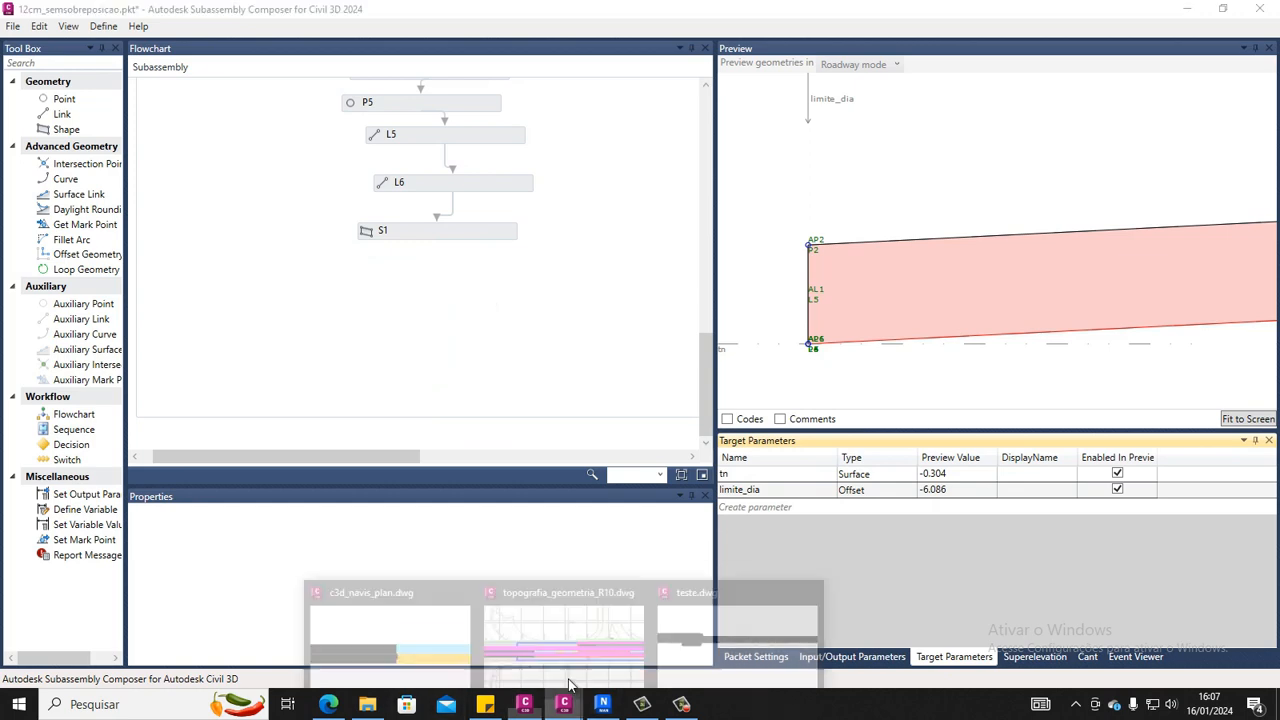
left_click(600, 636)
scroll(736, 382, "down", 8)
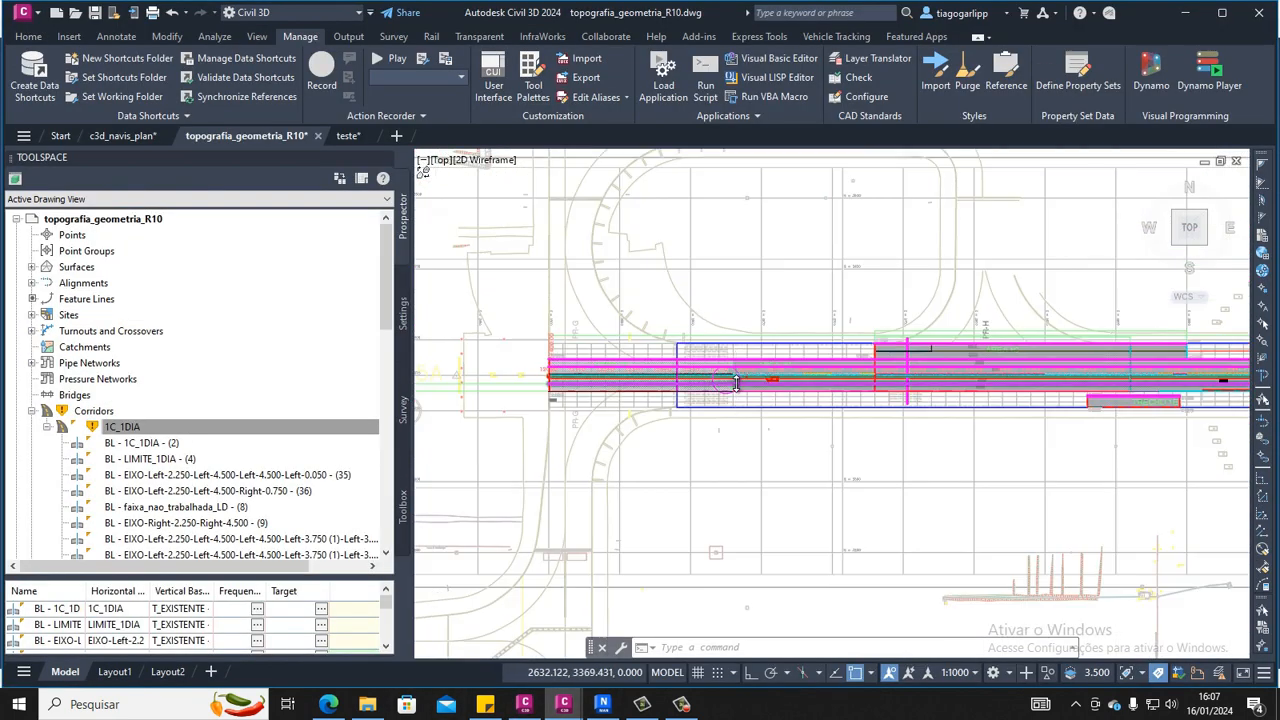
scroll(122, 448, "down", 10)
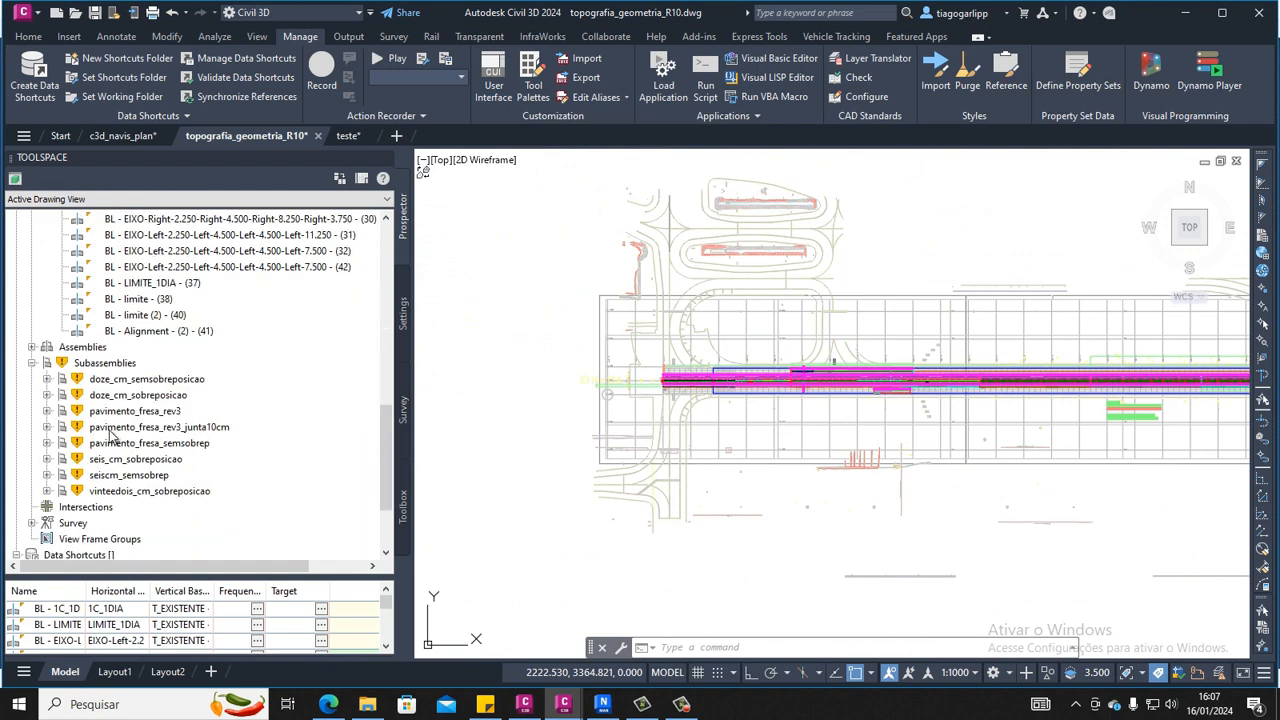
right_click(111, 430)
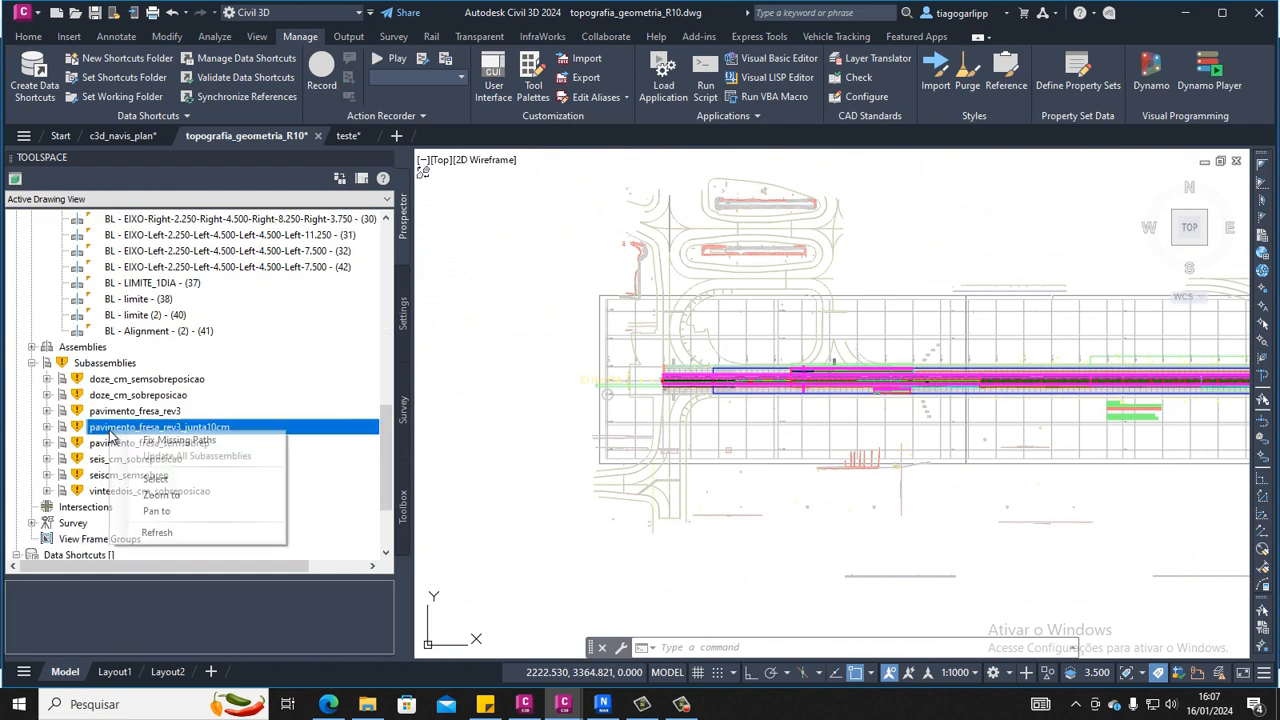
left_click(160, 496)
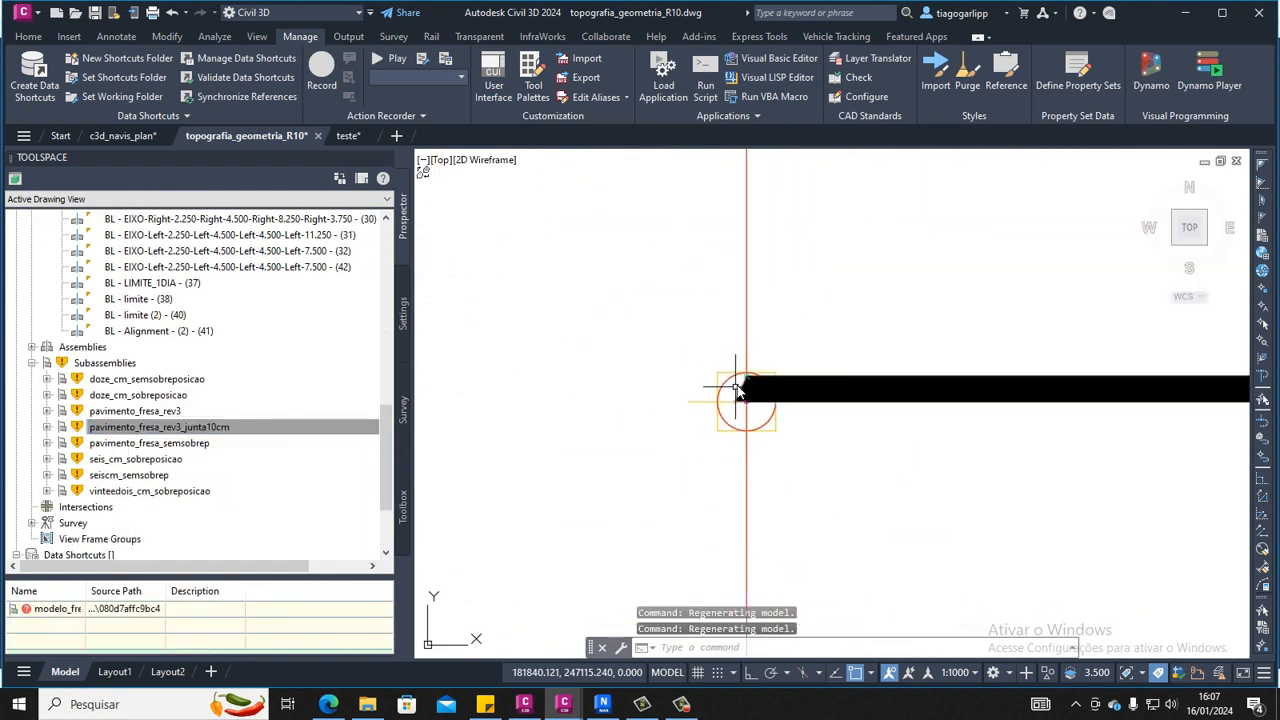
Examine the sloped joint at the inner end of the pavimento_fresa_rev3_junta10cm section
middle_click_drag(810, 349, 749, 414)
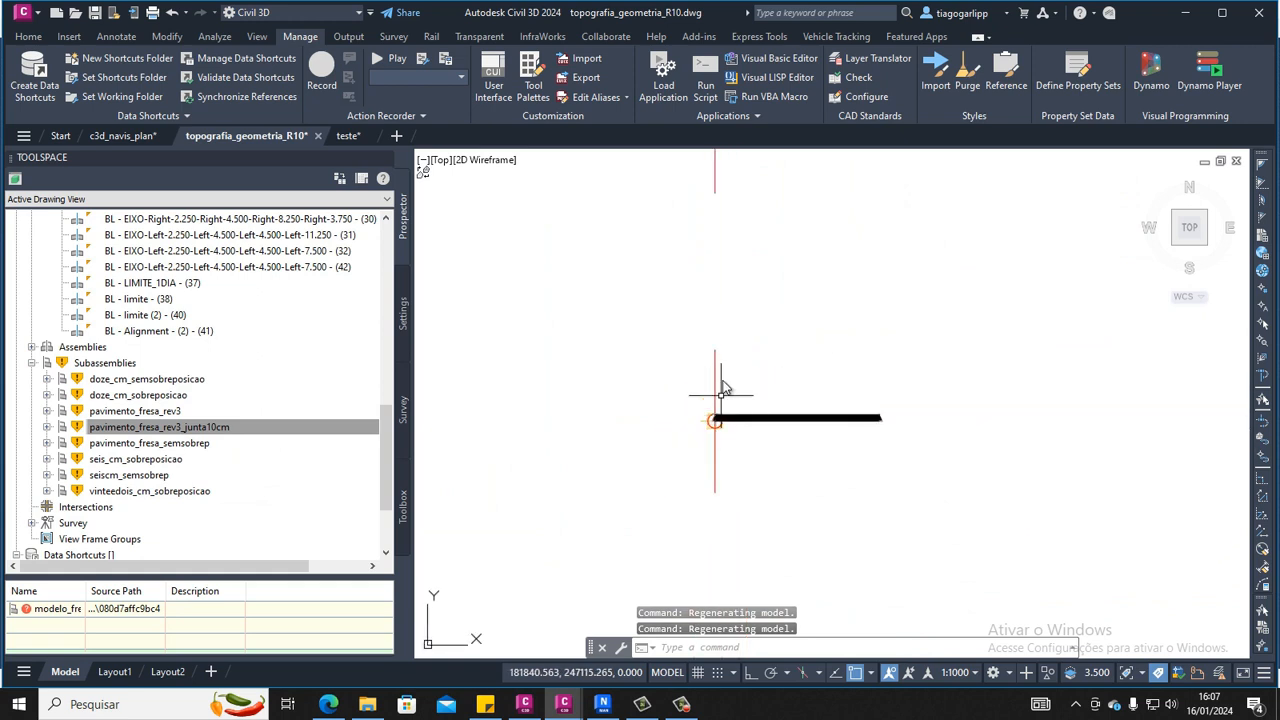
scroll(729, 452, "up", 5)
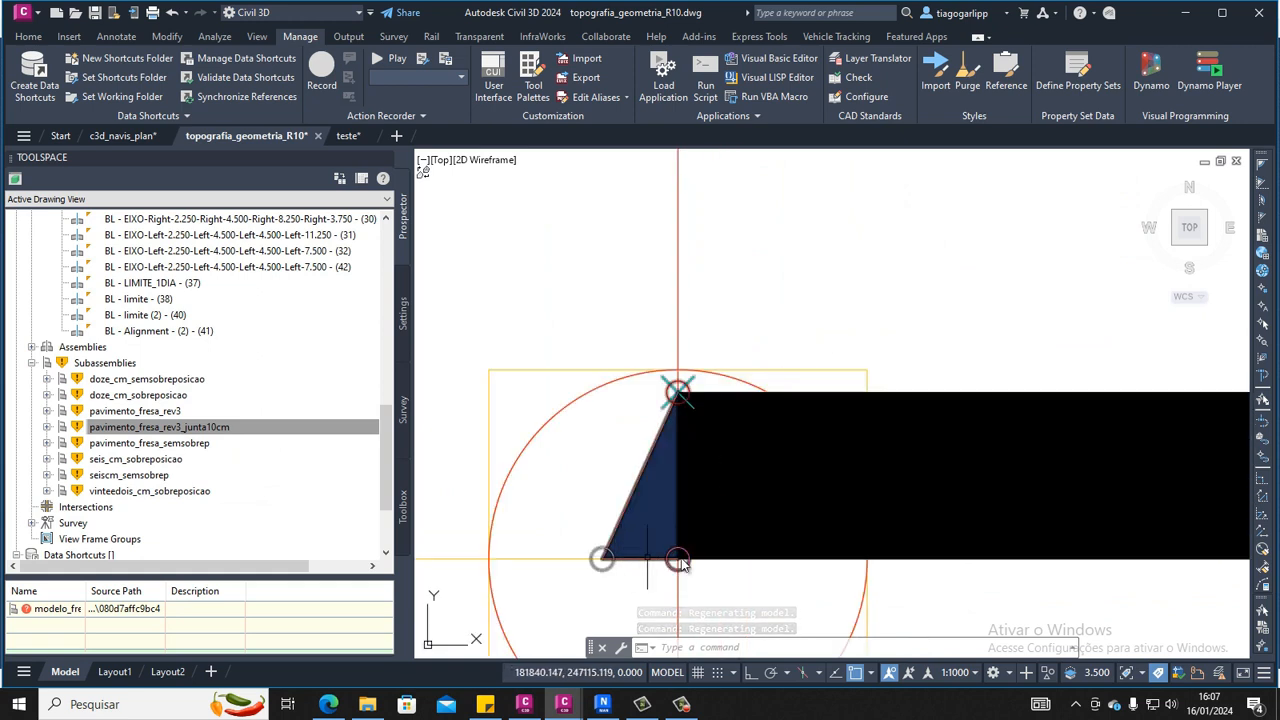
scroll(630, 555, "down", 5)
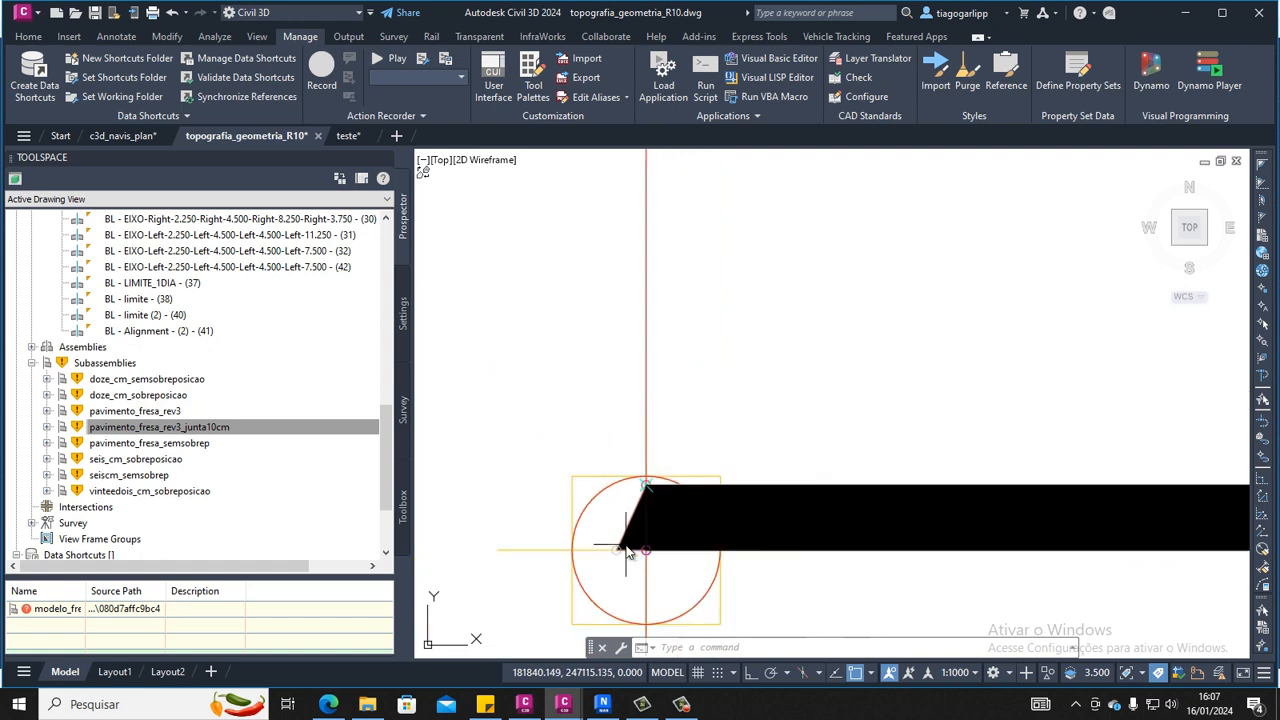
scroll(618, 536, "down", 5)
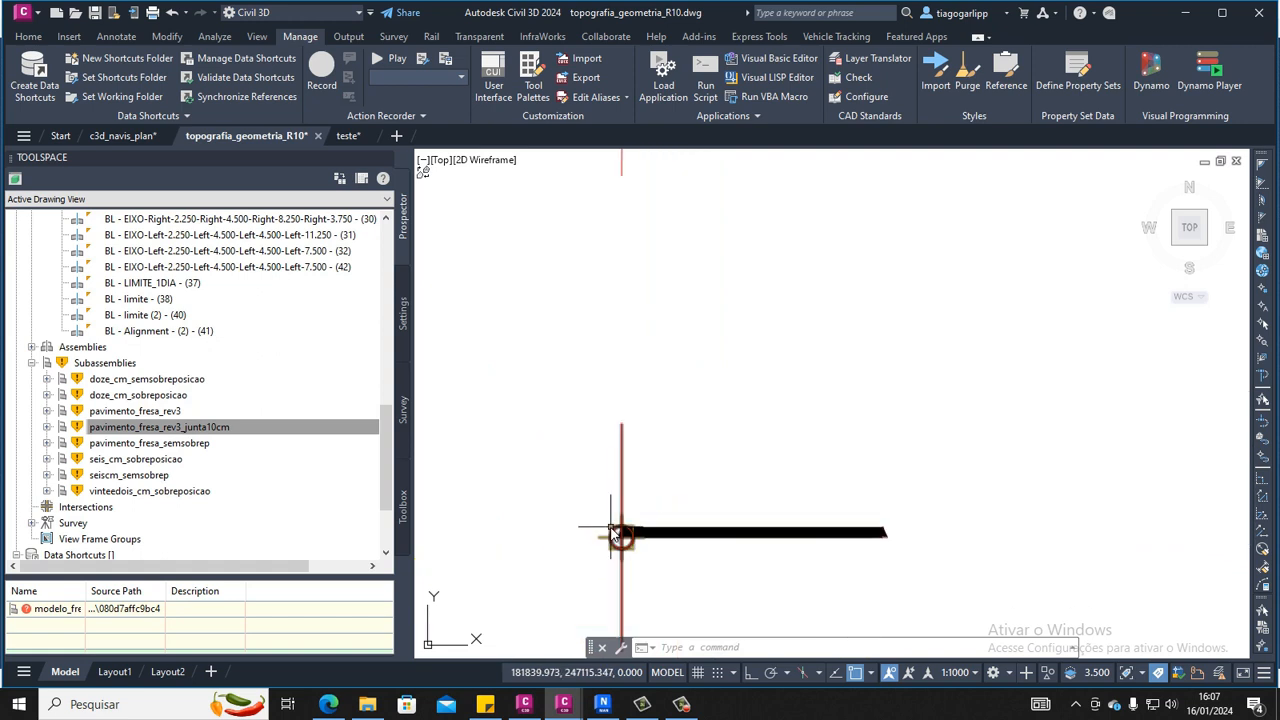
Look over the column of assemblies above the 10 cm joint section, up to the green one
scroll(602, 526, "down", 2)
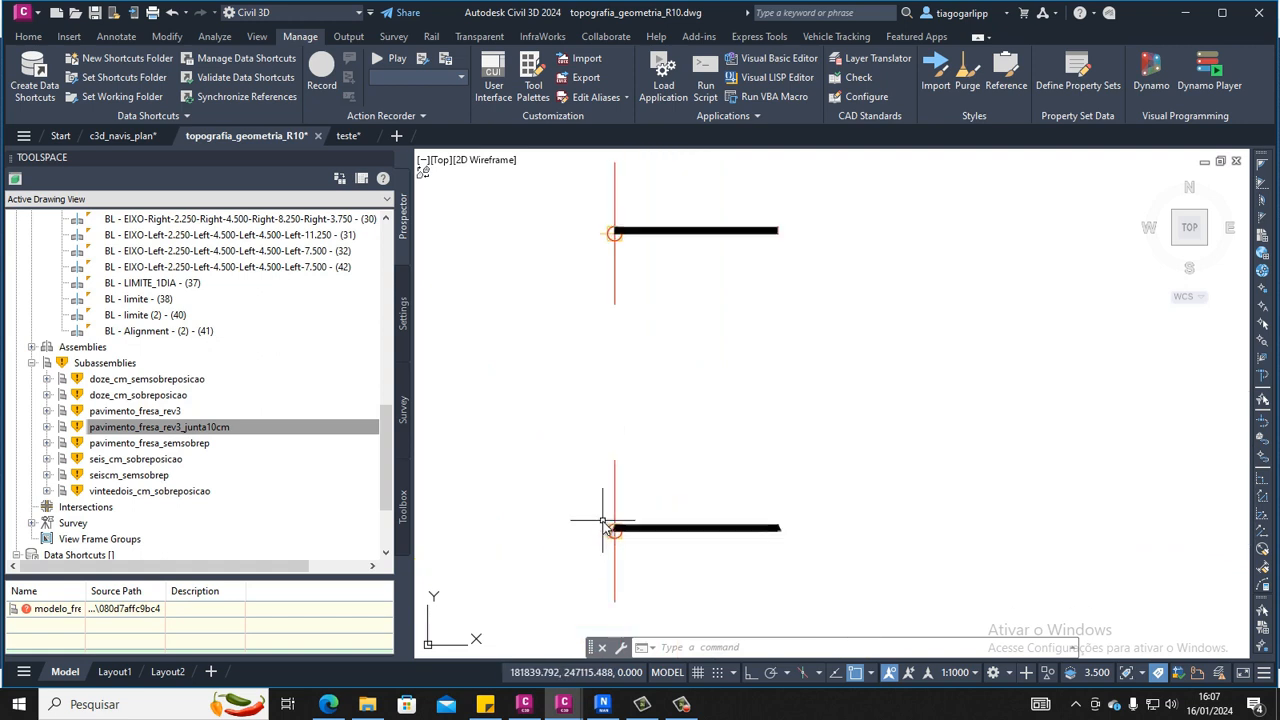
scroll(602, 526, "down", 2)
mouse_move(649, 363)
middle_mouse_down()
mouse_move(698, 354)
mouse_move(720, 404)
middle_mouse_up()
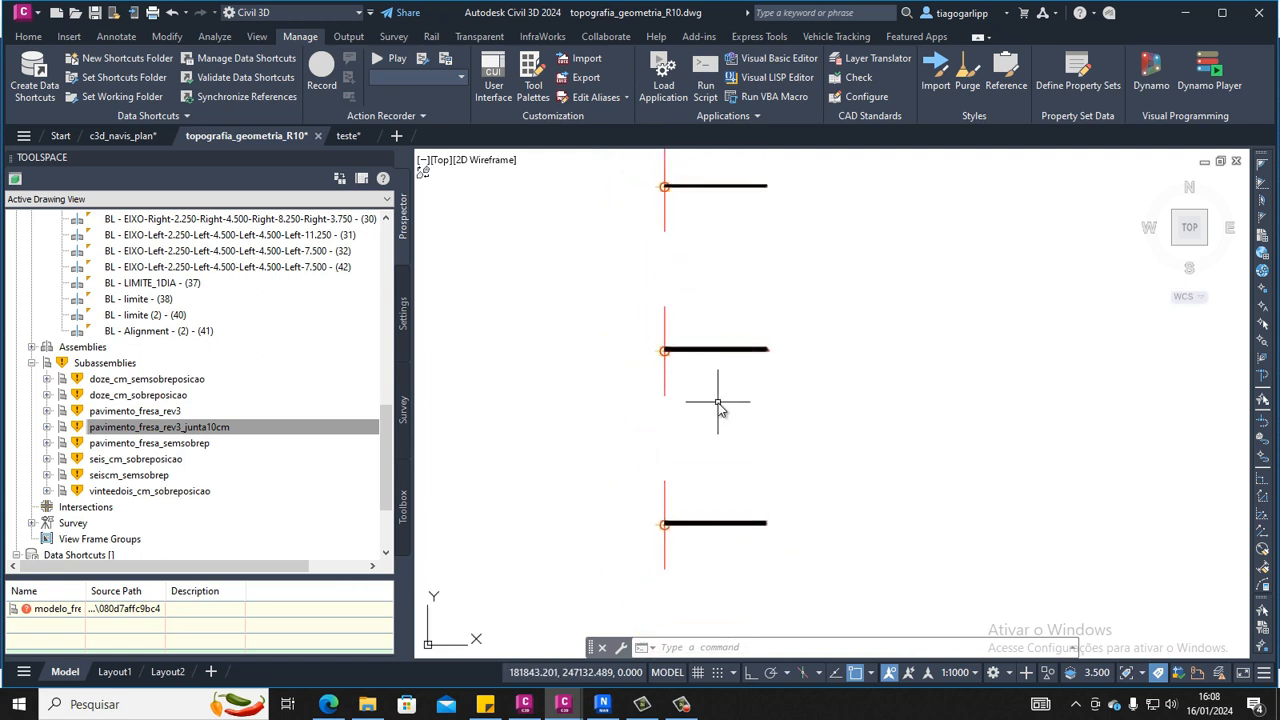
middle_click_drag(730, 298, 762, 436)
middle_click_drag(741, 236, 781, 493)
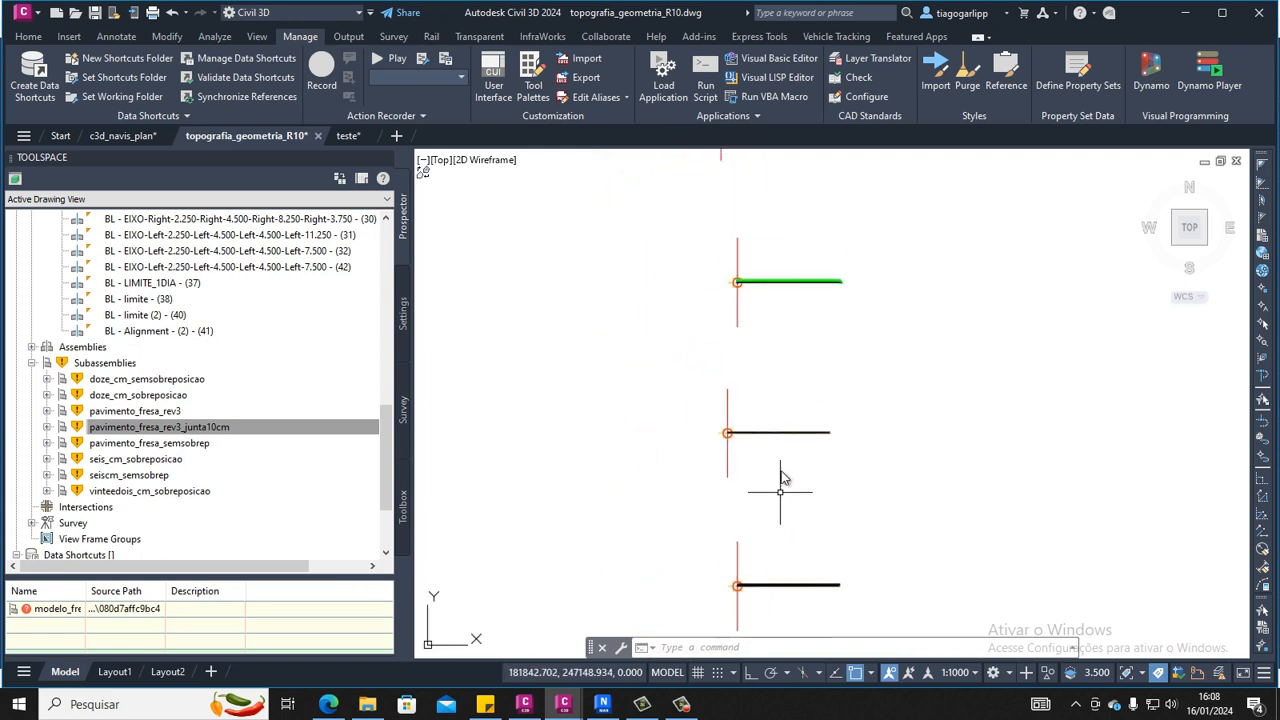
Examine both ends of the square-ended milling section directly below the green assembly
scroll(798, 440, "up", 2)
scroll(714, 406, "up", 2)
scroll(594, 434, "up", 2)
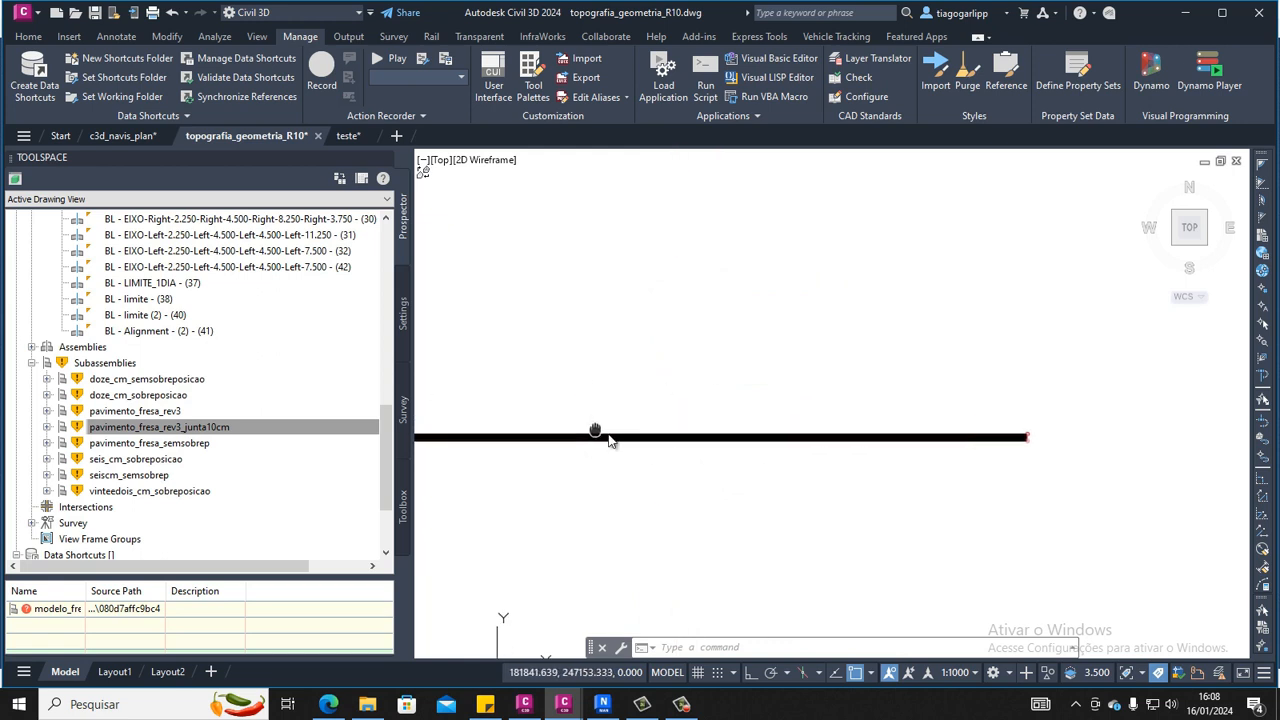
scroll(765, 447, "up", 2)
scroll(765, 447, "down", 3)
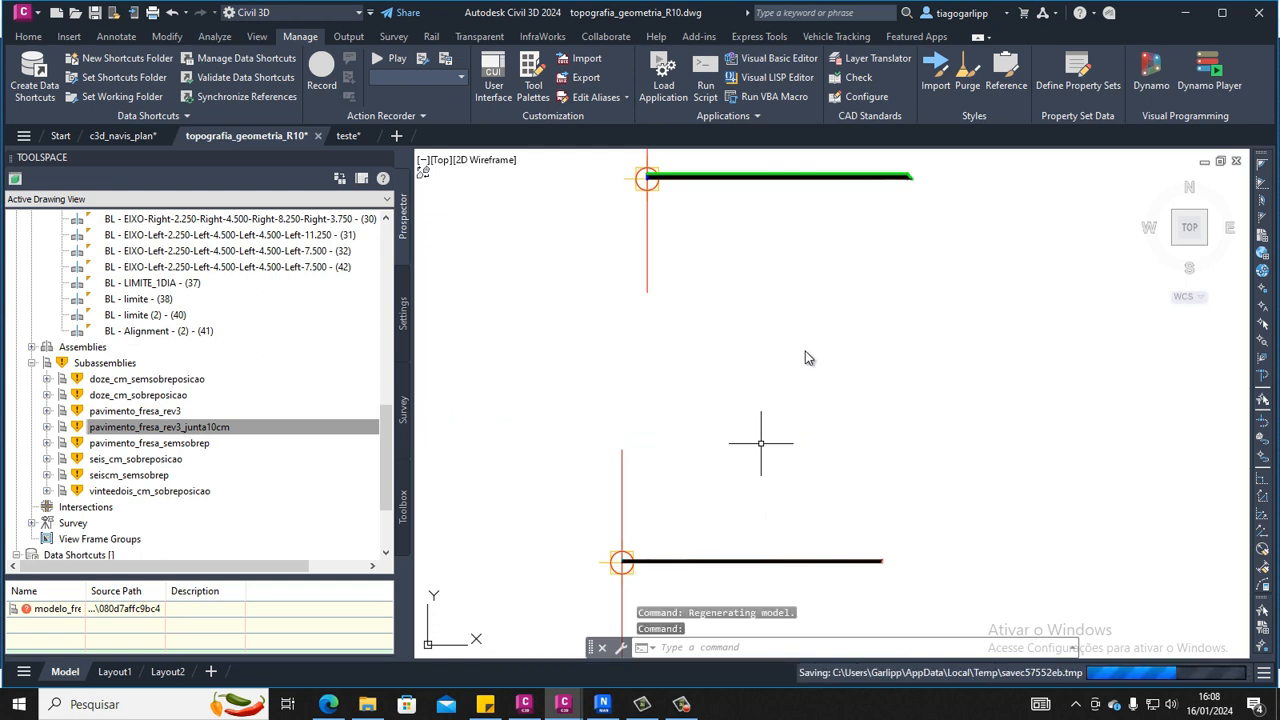
middle_click_drag(820, 212, 808, 352)
middle_click_drag(757, 391, 749, 491)
scroll(677, 398, "up", 4)
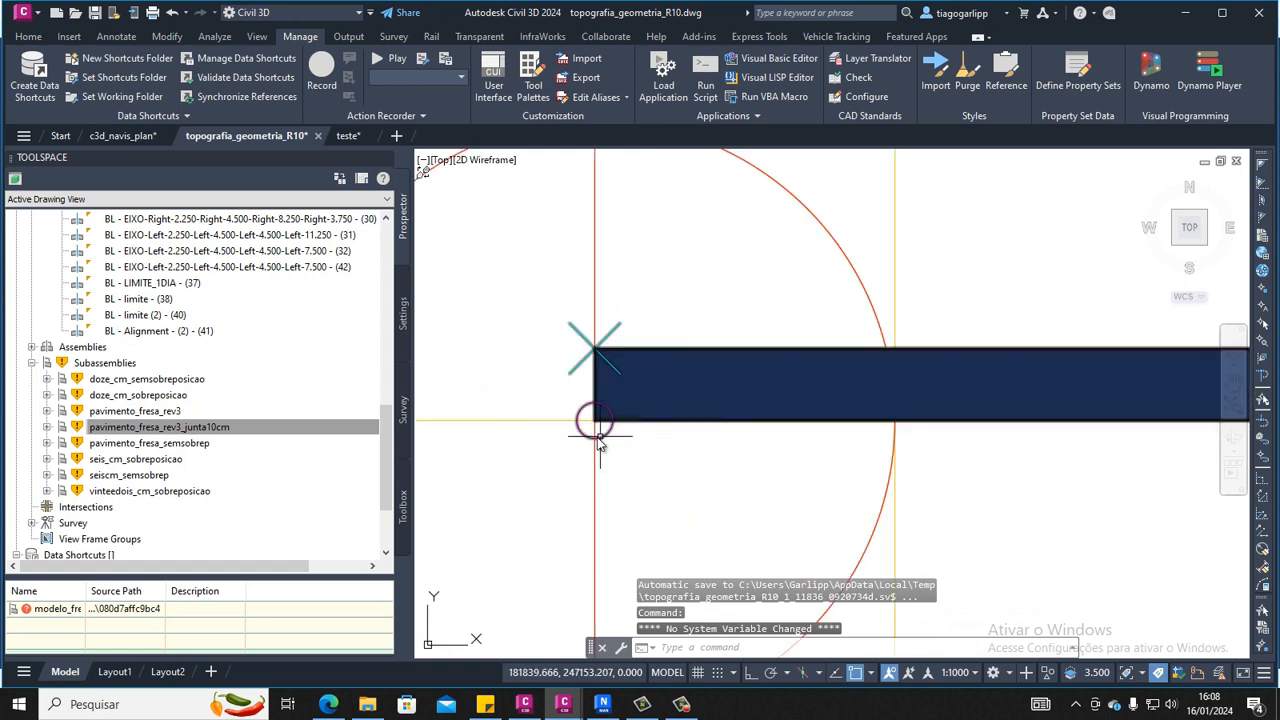
scroll(680, 430, "down", 3)
scroll(886, 440, "up", 2)
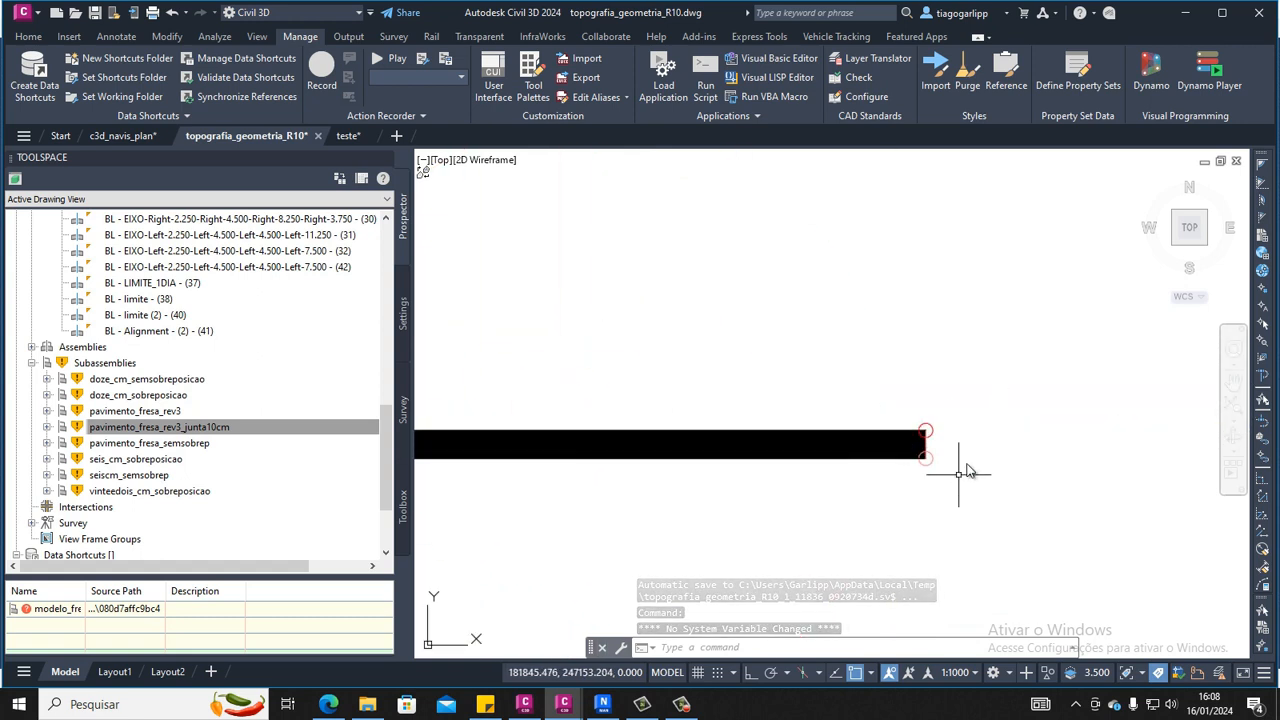
scroll(963, 451, "down", 3)
scroll(900, 412, "down", 3)
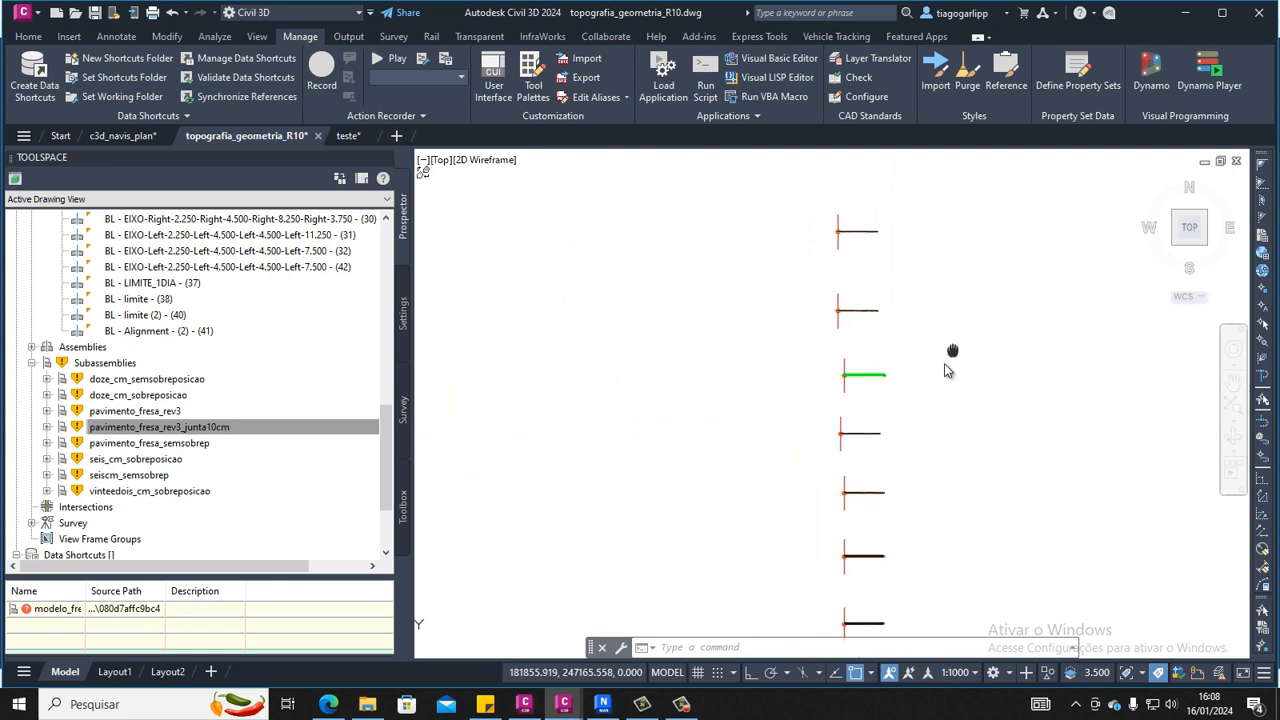
Locate the longitudinal profile view near the assemblies, select its T_EXISTENTE surface profile to identify it, and clear the selection
scroll(826, 429, "down", 4)
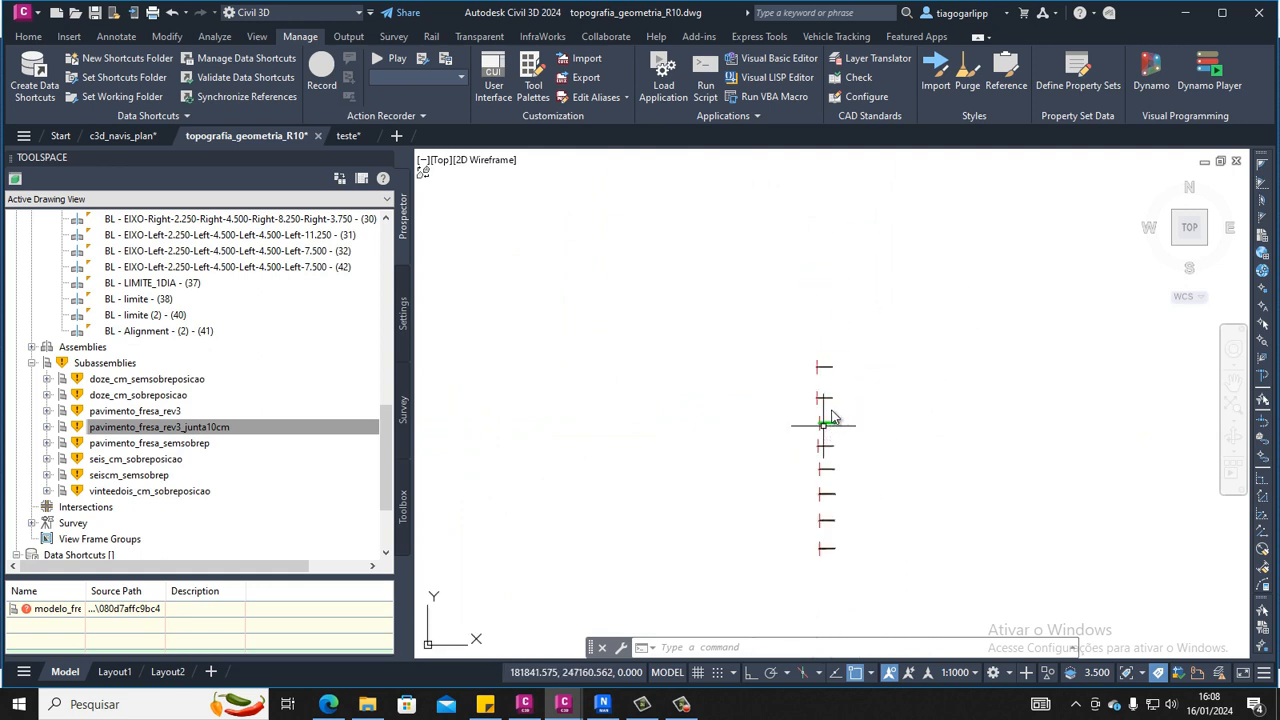
scroll(830, 416, "down", 2)
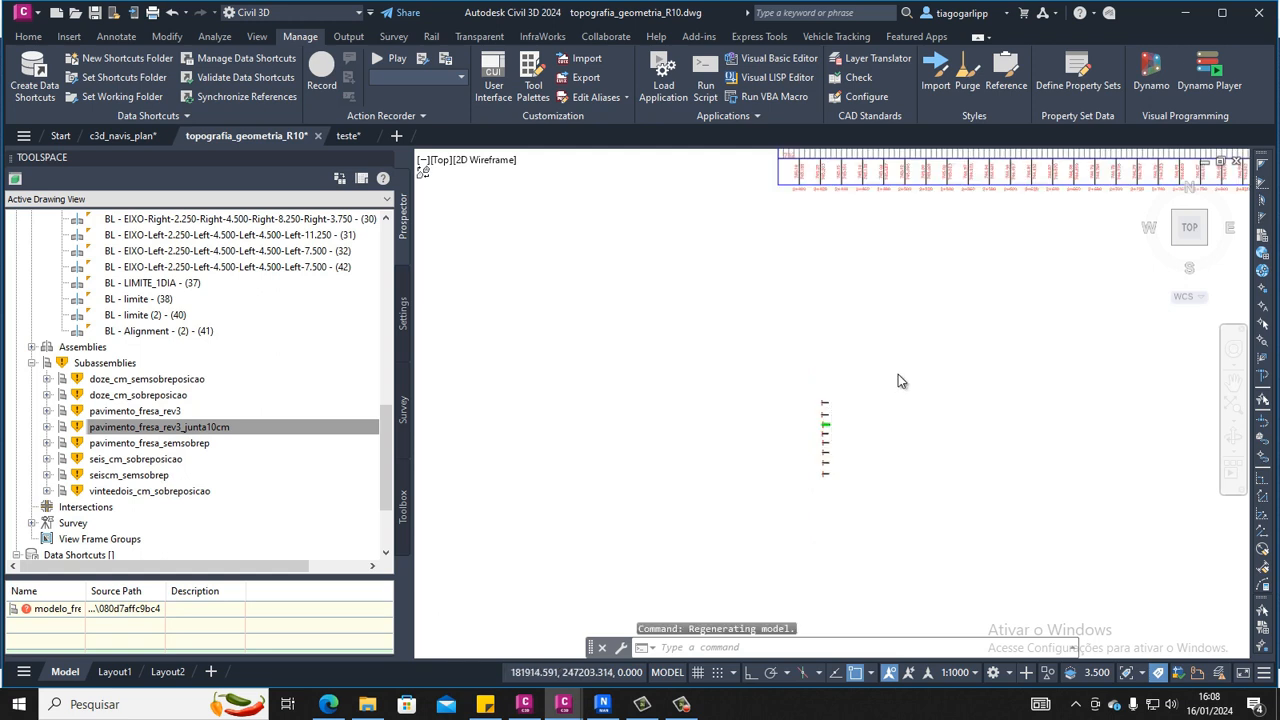
scroll(898, 378, "down", 4)
middle_click_drag(737, 366, 641, 461)
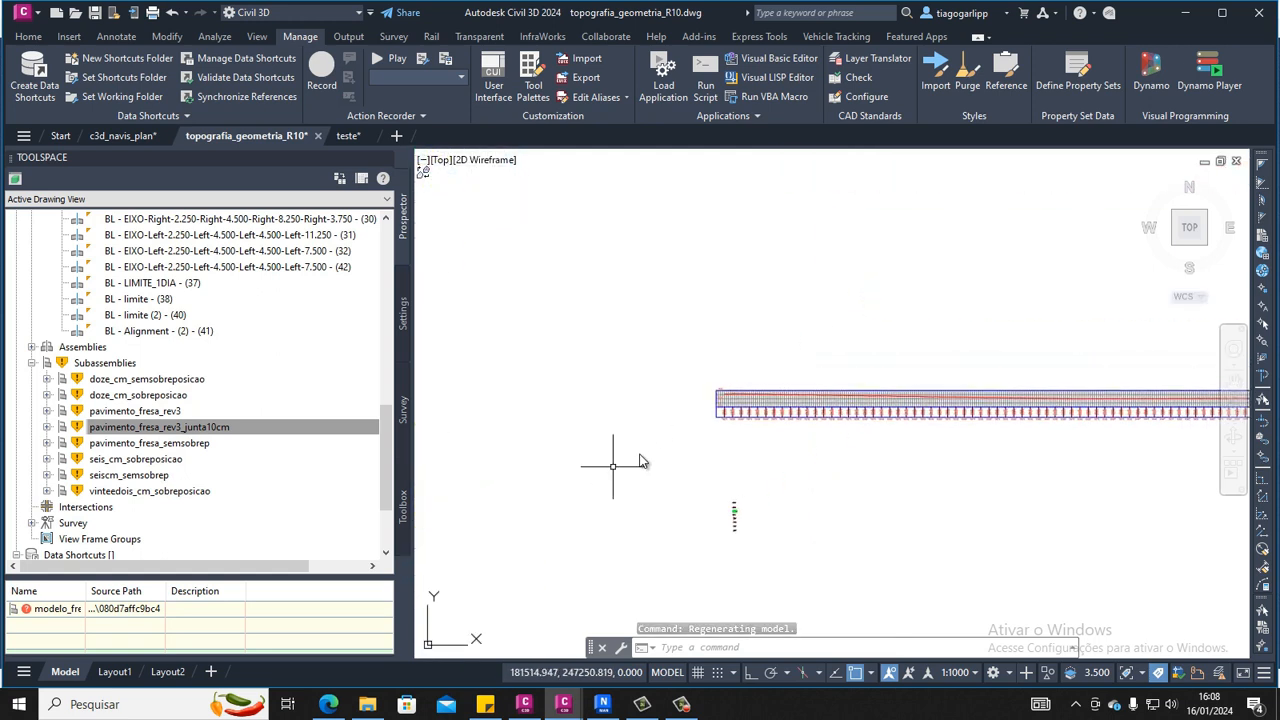
scroll(745, 400, "up", 3)
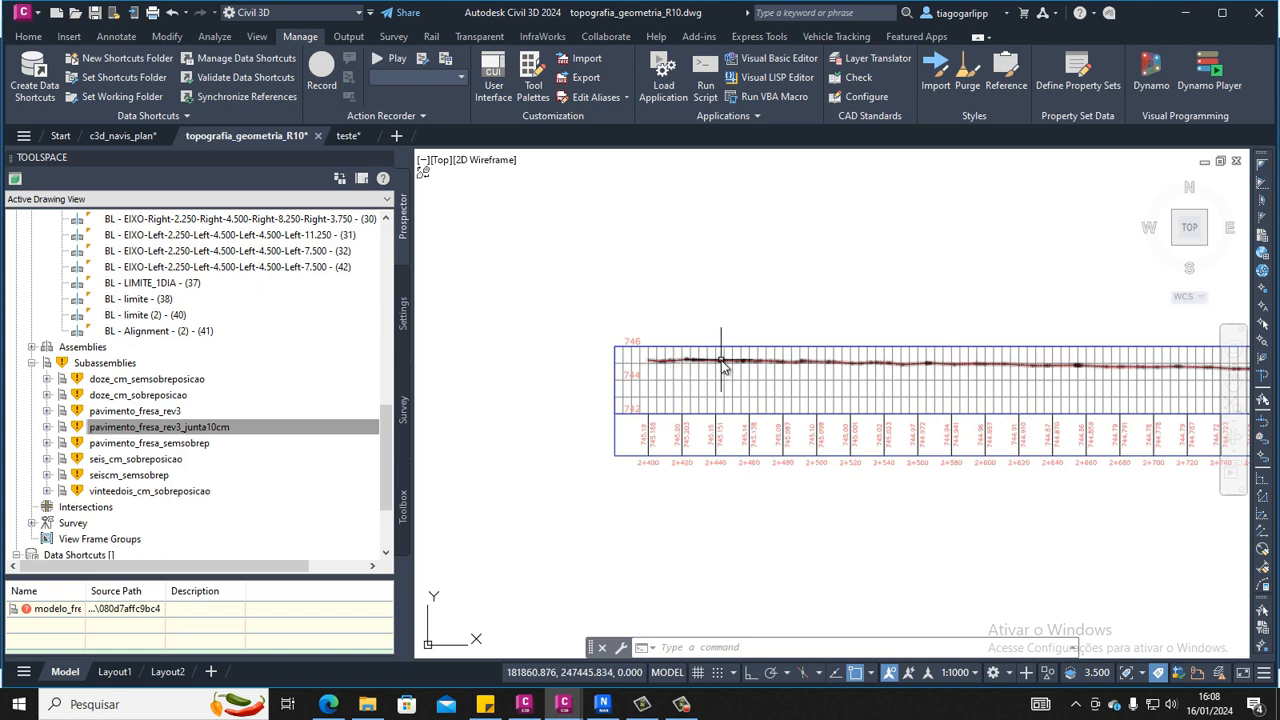
left_click(721, 360)
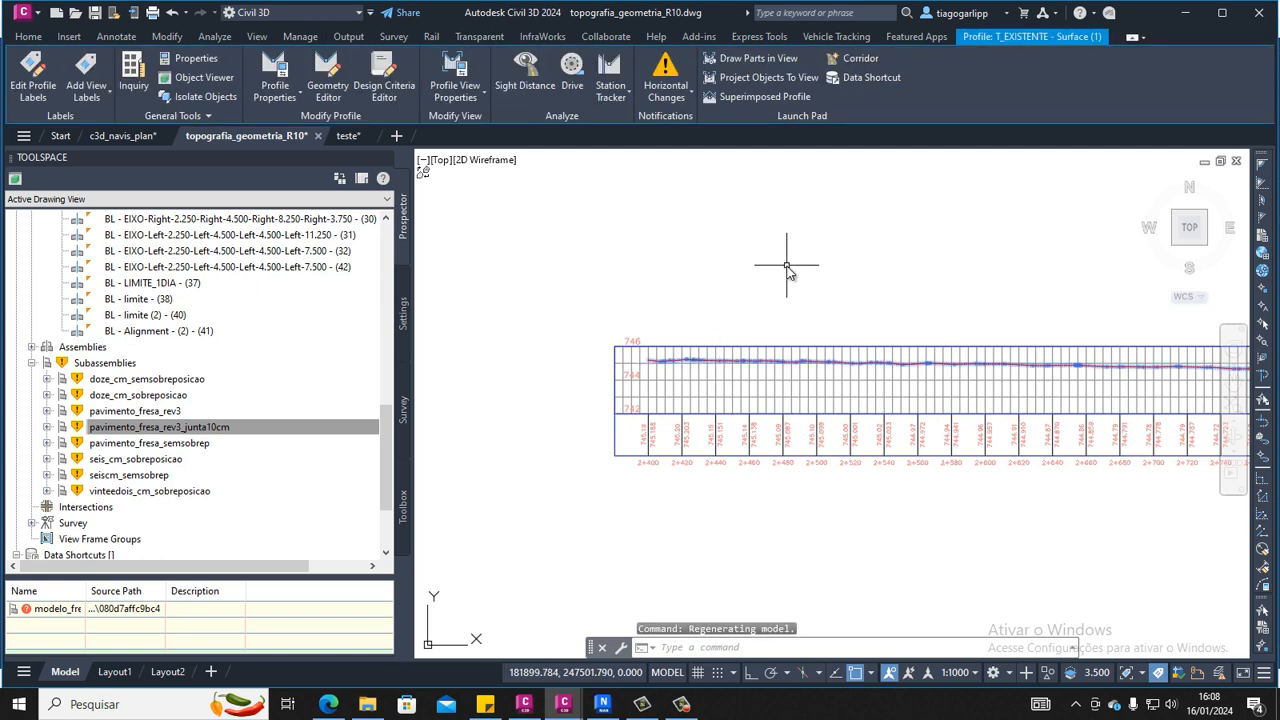
key("Escape")
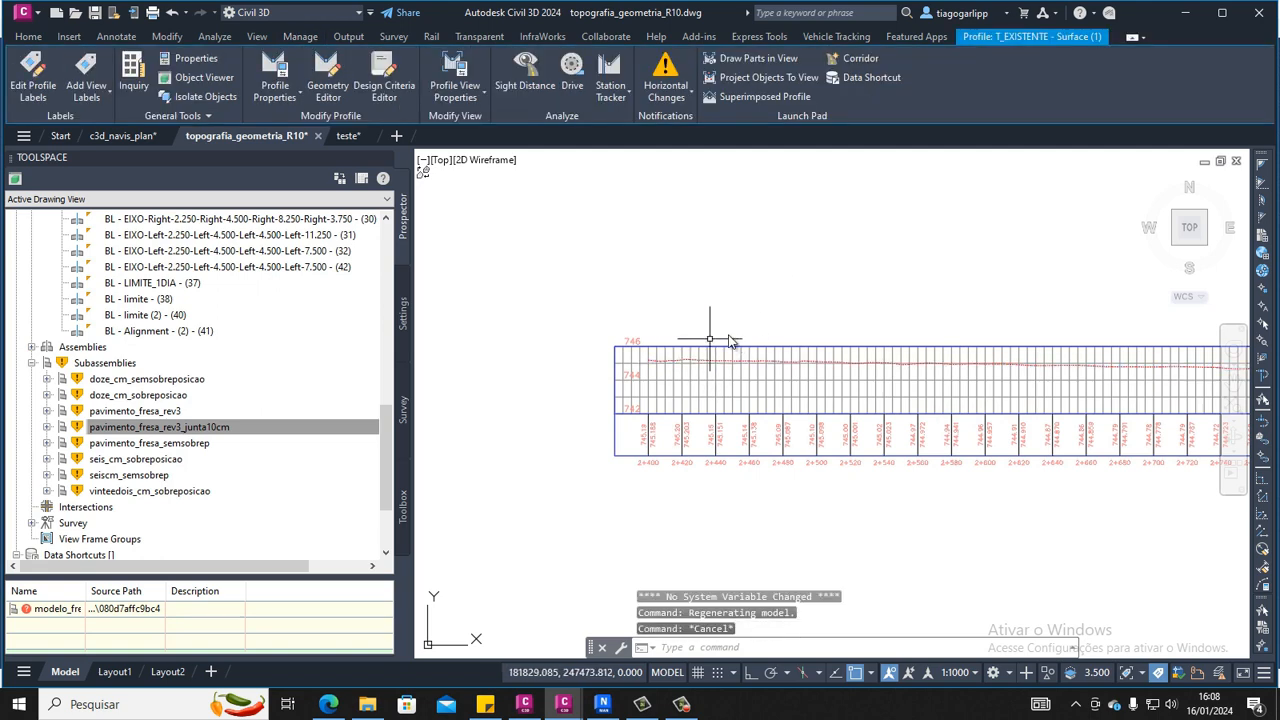
Locate the 1C_1DIA corridor in the drawing's object tree and view the whole drawing extent
scroll(296, 443, "up", 10)
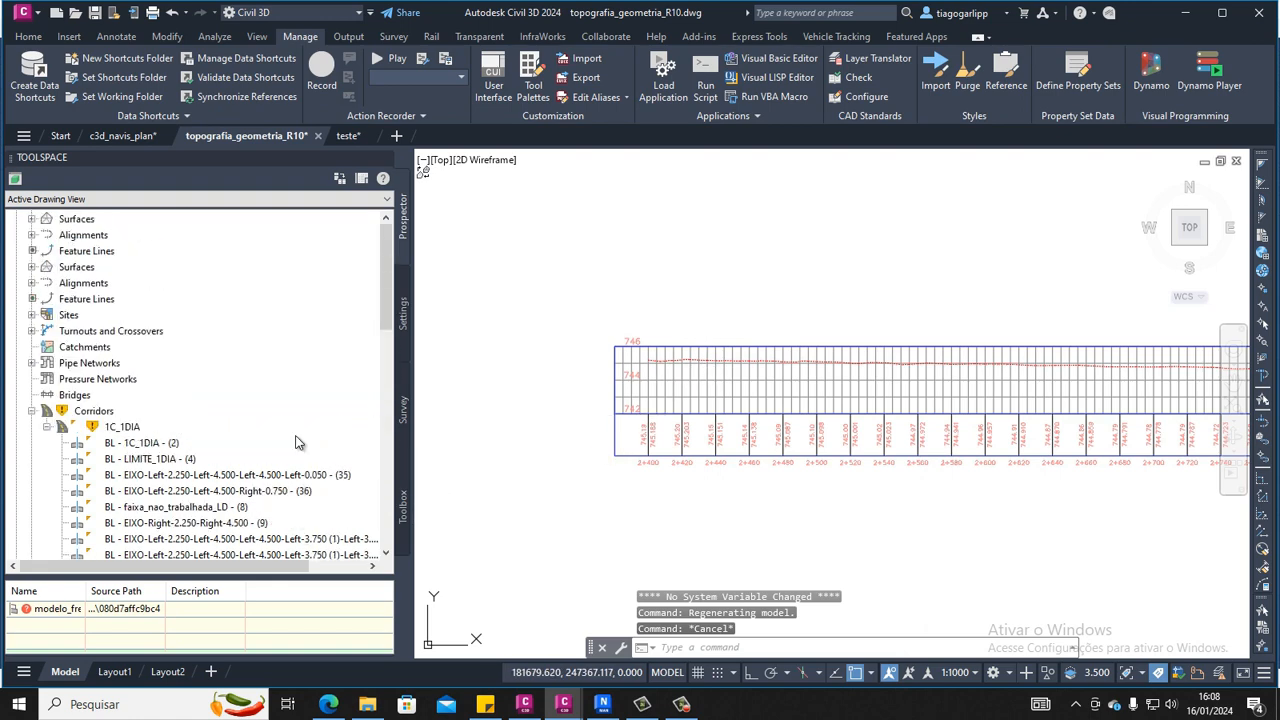
scroll(296, 443, "up", 2)
scroll(729, 363, "down", 5)
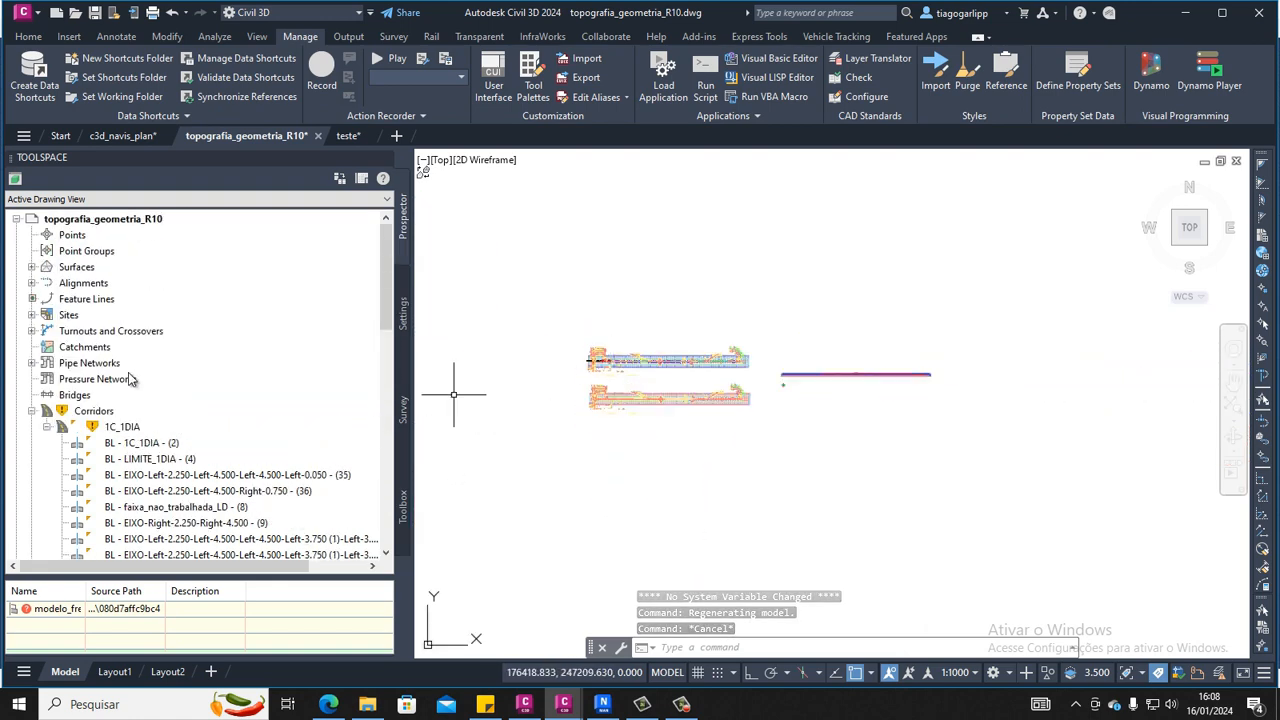
scroll(135, 400, "down", 3)
right_click(138, 284)
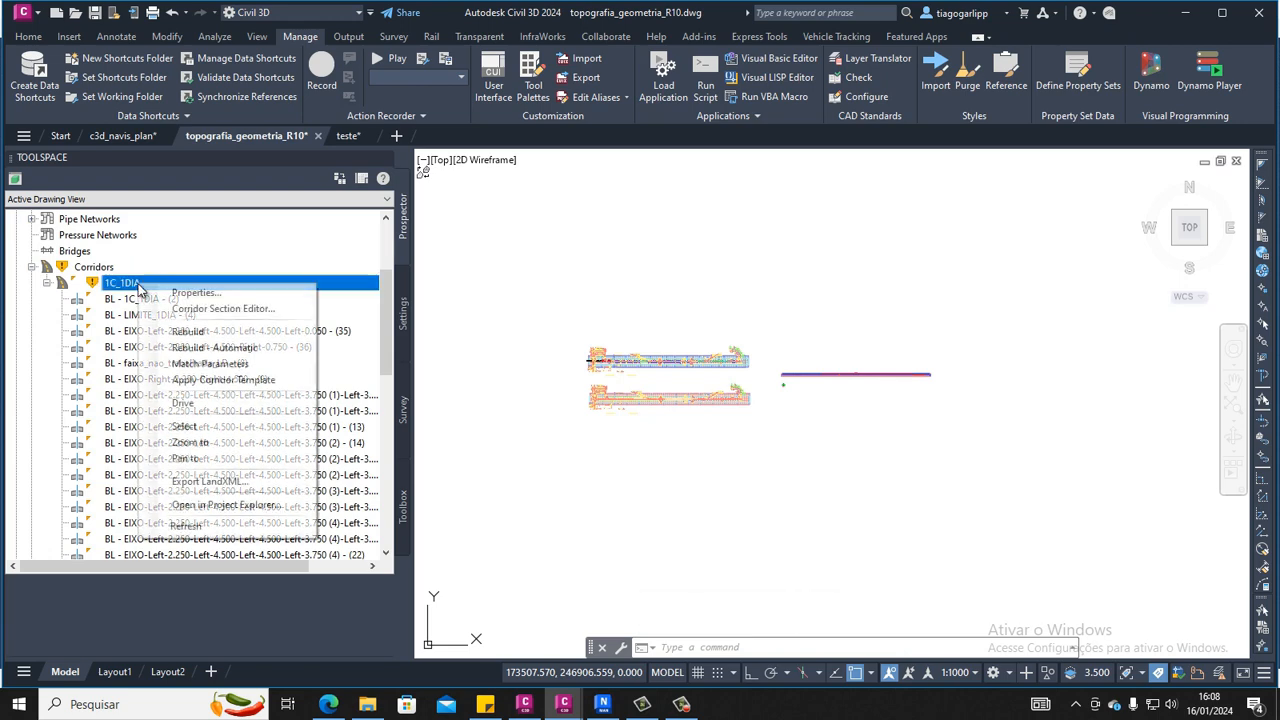
key("Escape")
scroll(696, 356, "down", 4)
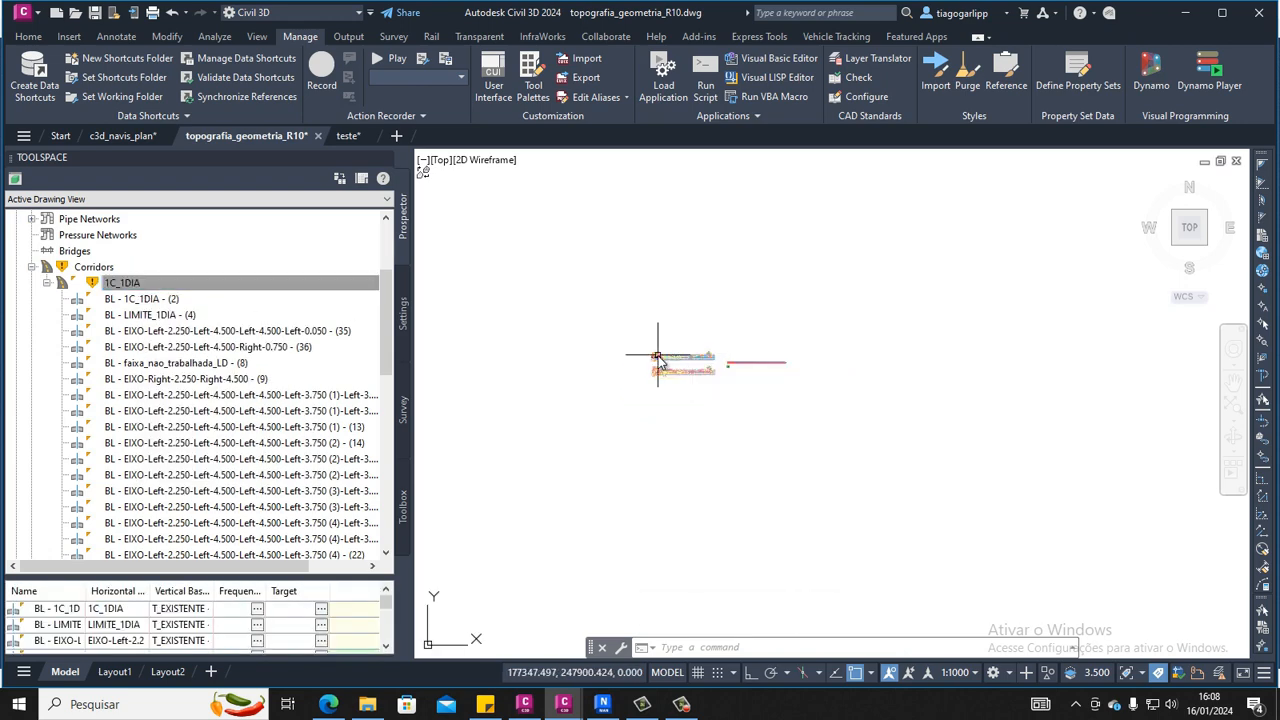
middle_click_drag(600, 329, 671, 414)
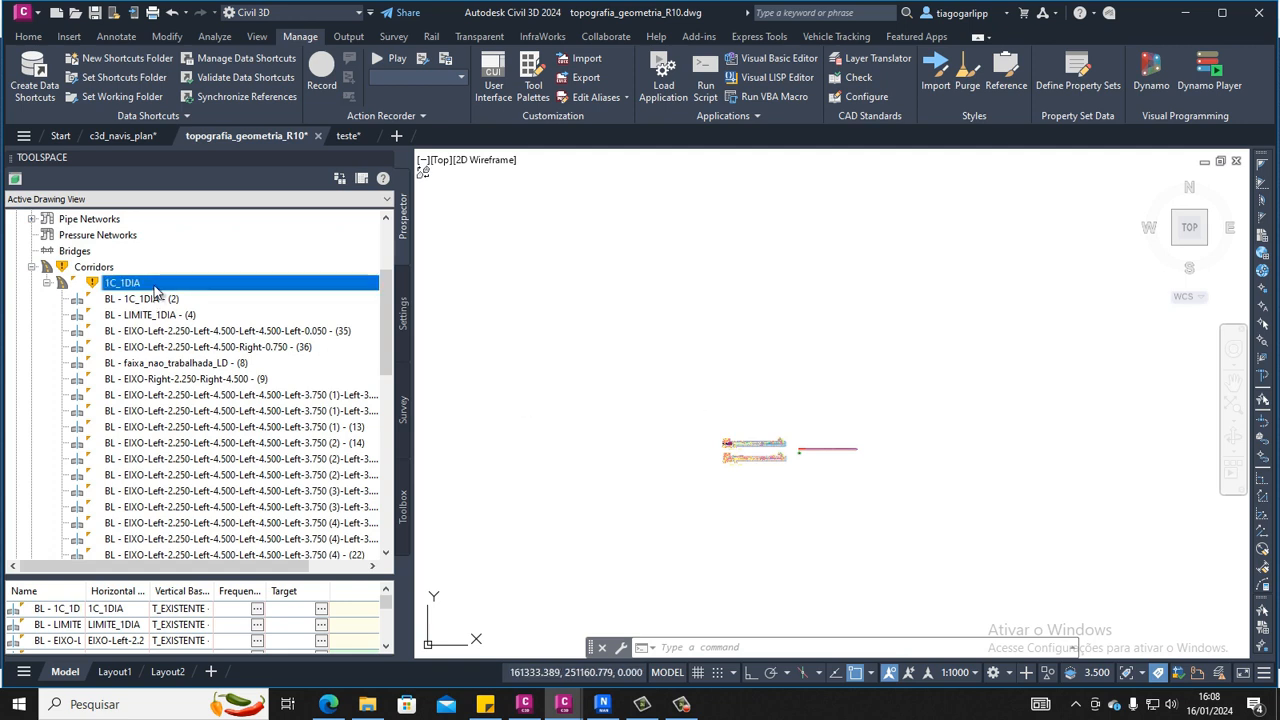
scroll(723, 420, "down", 2)
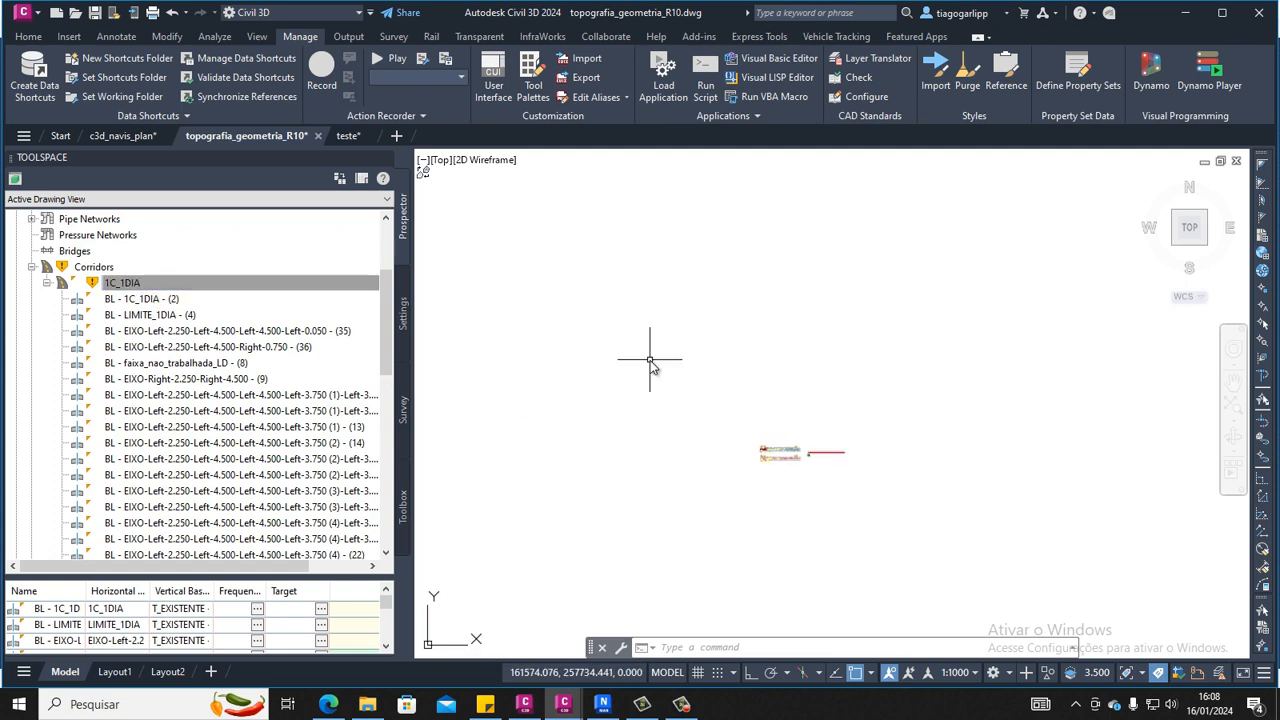
scroll(648, 392, "down", 2)
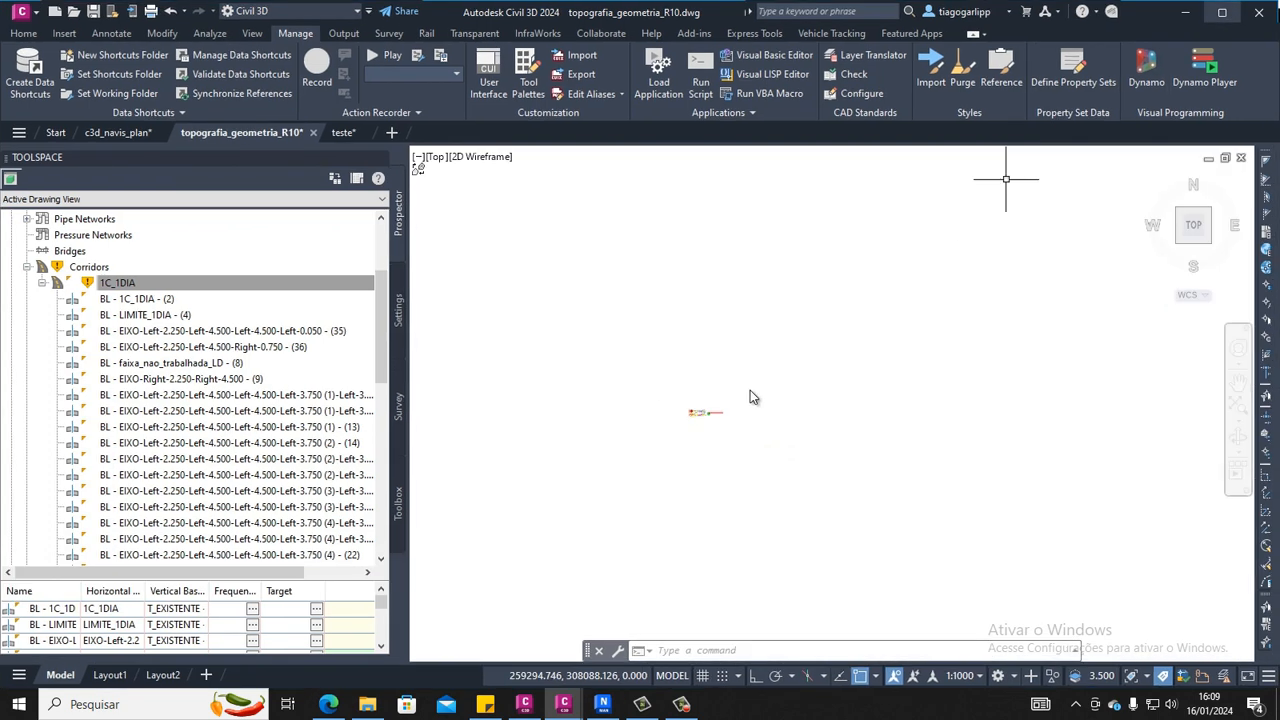
left_click(142, 281)
right_click(140, 280)
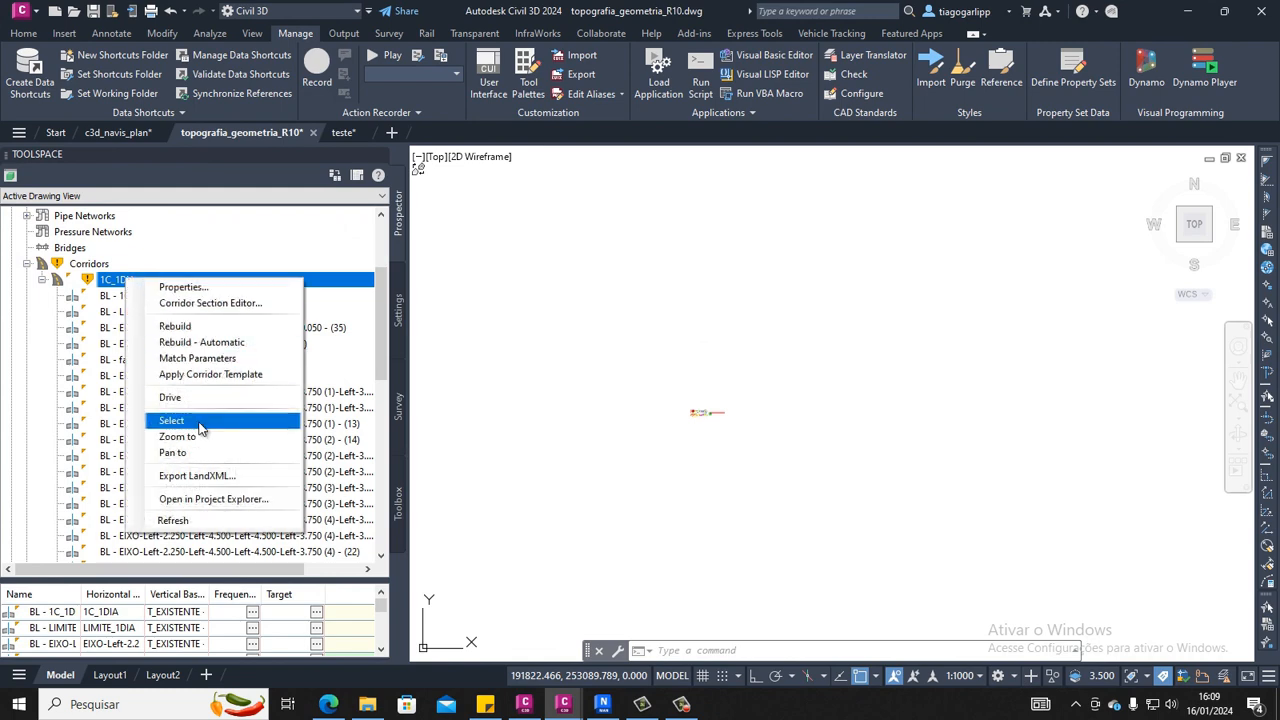
left_click(165, 420)
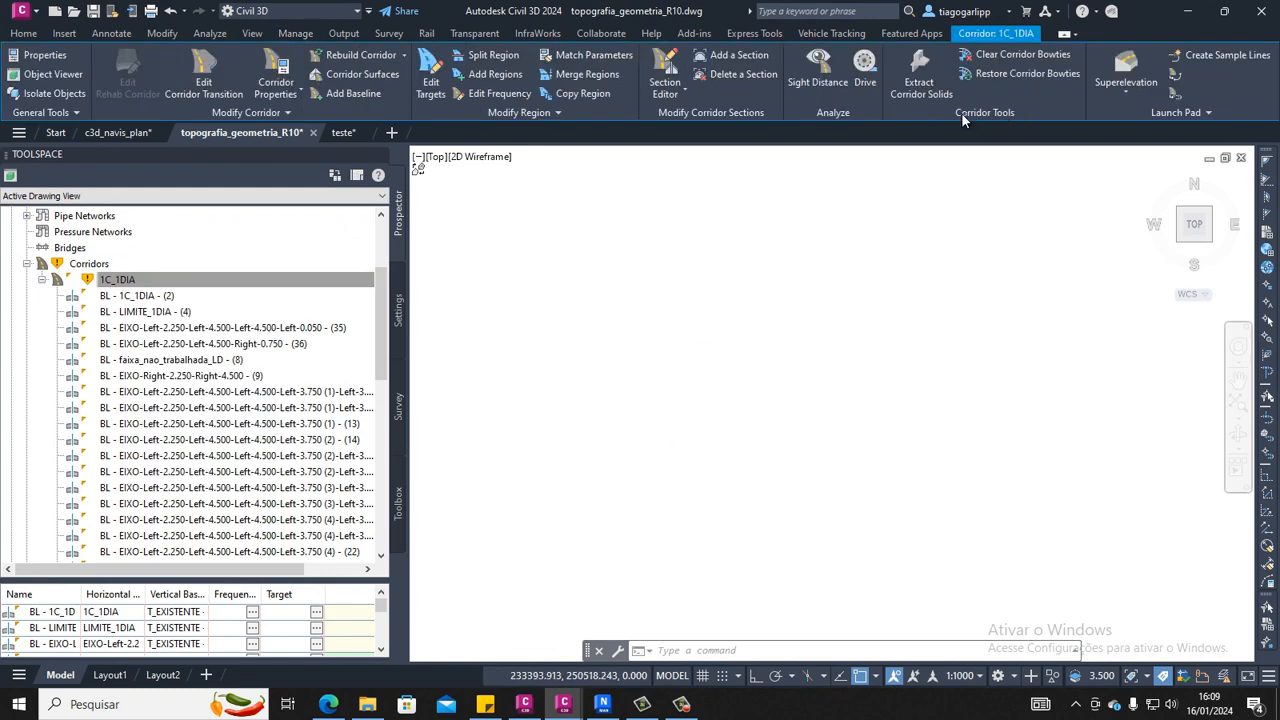
left_click(920, 72)
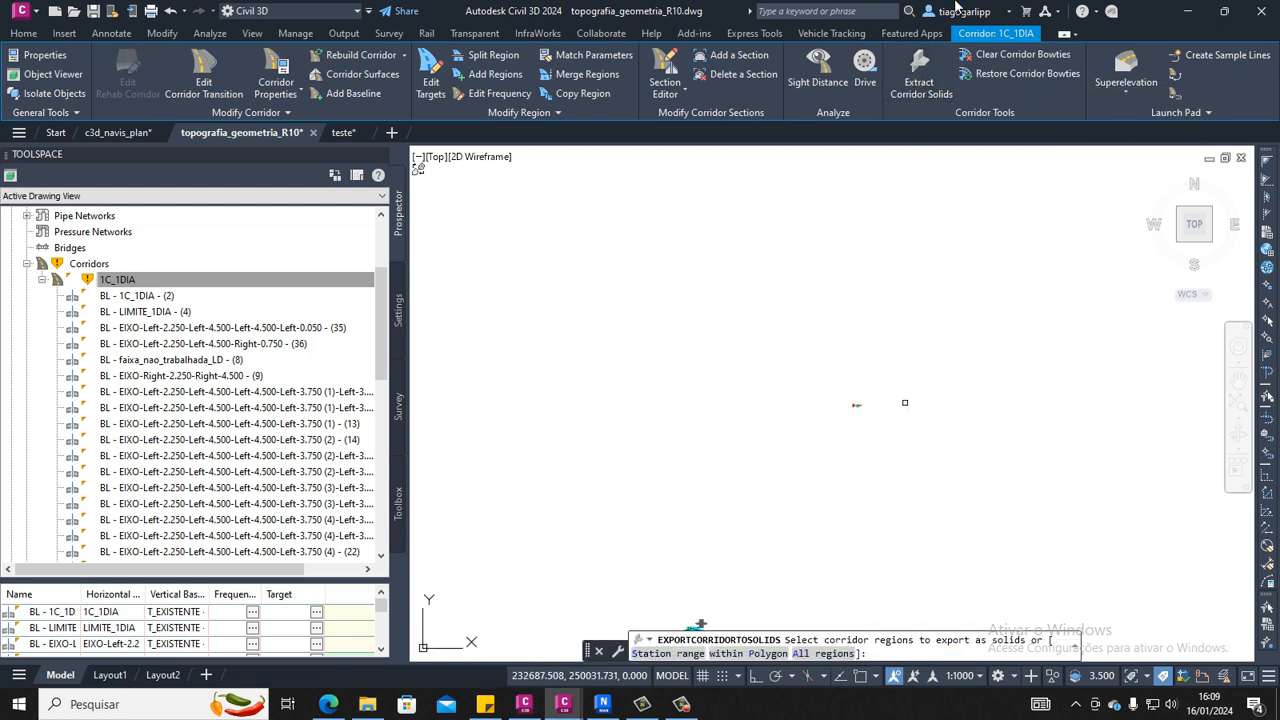
left_click(920, 72)
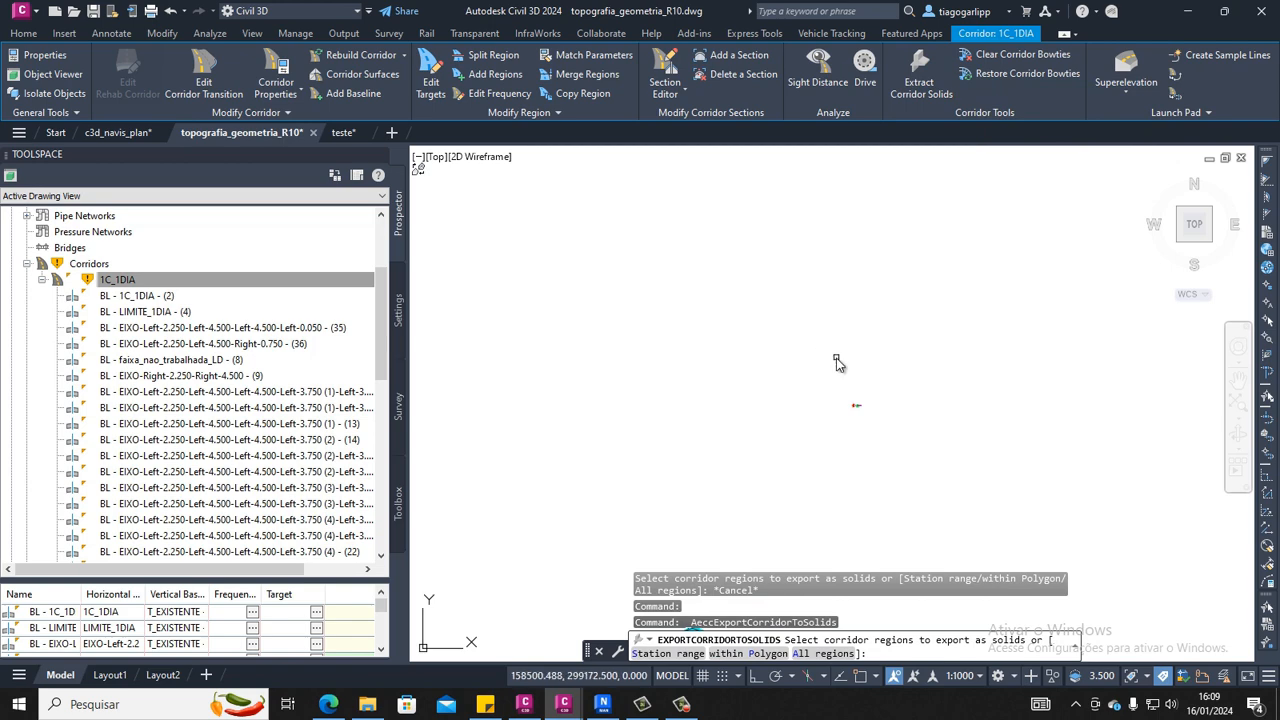
key("Escape")
Zoom to the 1C_1DIA corridor and select it from the object tree
right_click(181, 283)
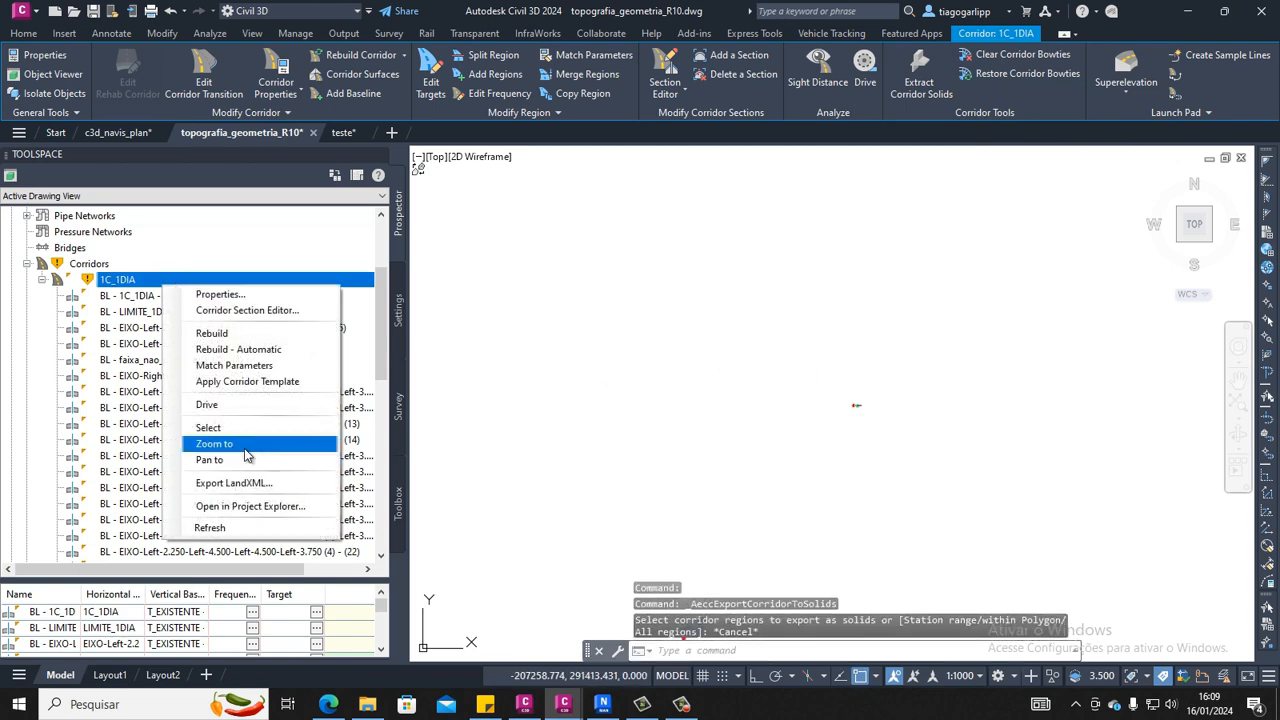
left_click(245, 449)
key("Escape")
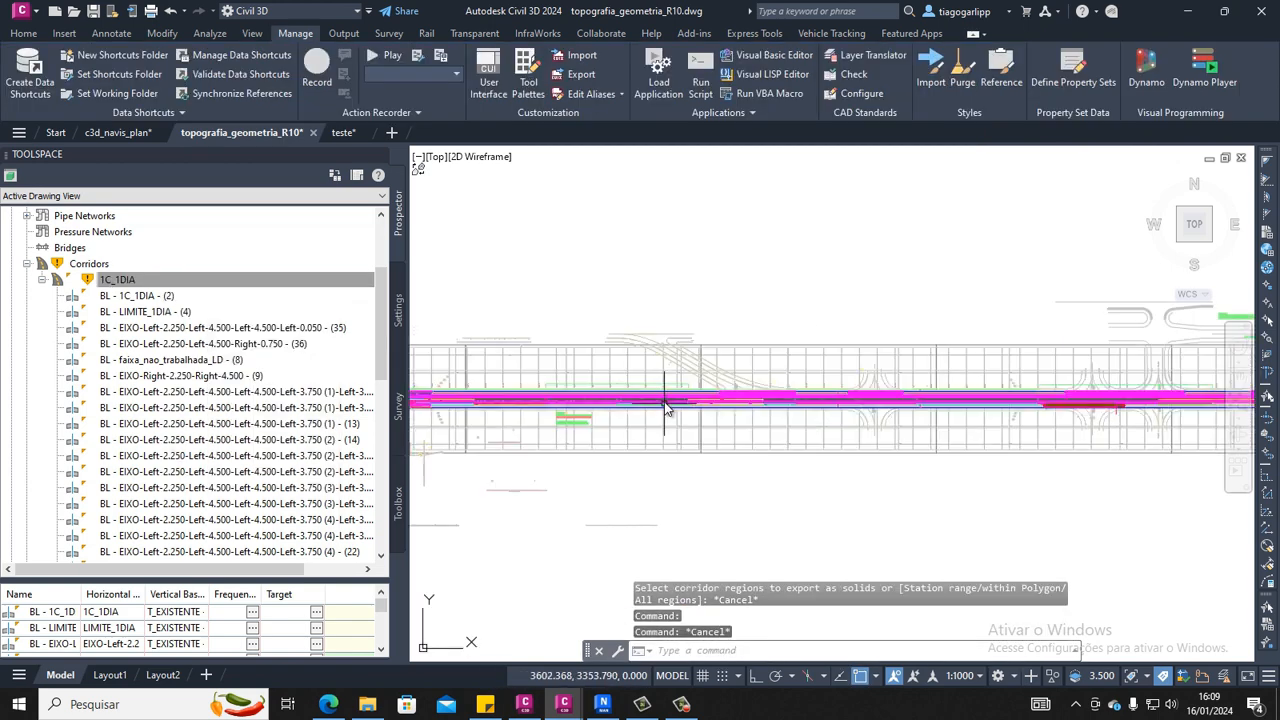
right_click(229, 283)
left_click(289, 425)
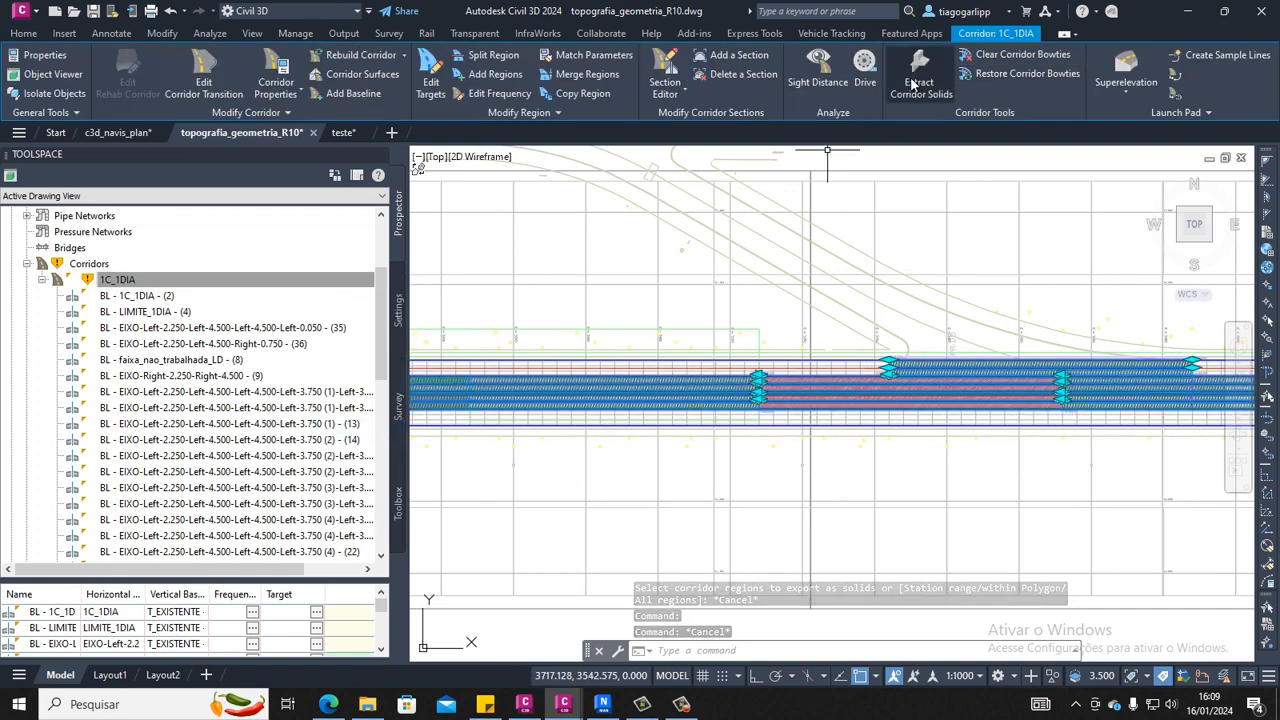
Start Extract Corridor Solids on the region RG - Assembly - (2) - (5) and finish the region selection
left_click(912, 84)
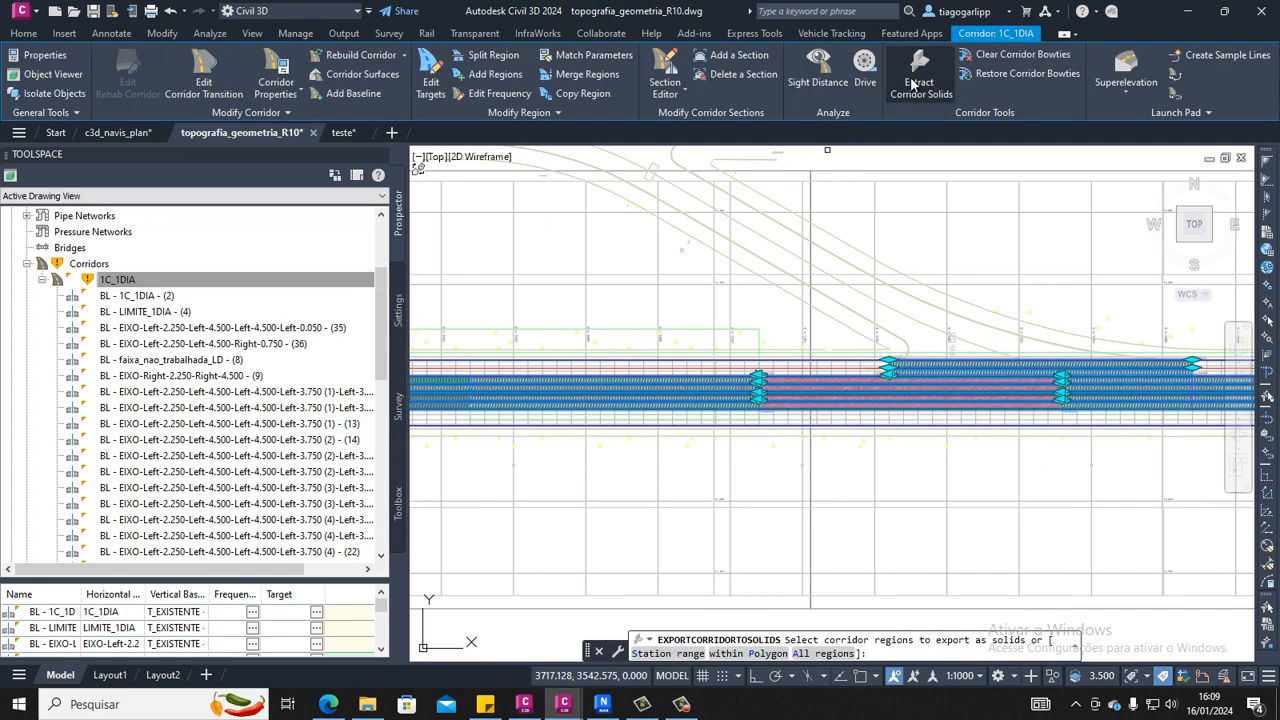
scroll(673, 384, "up", 4)
left_click(670, 387)
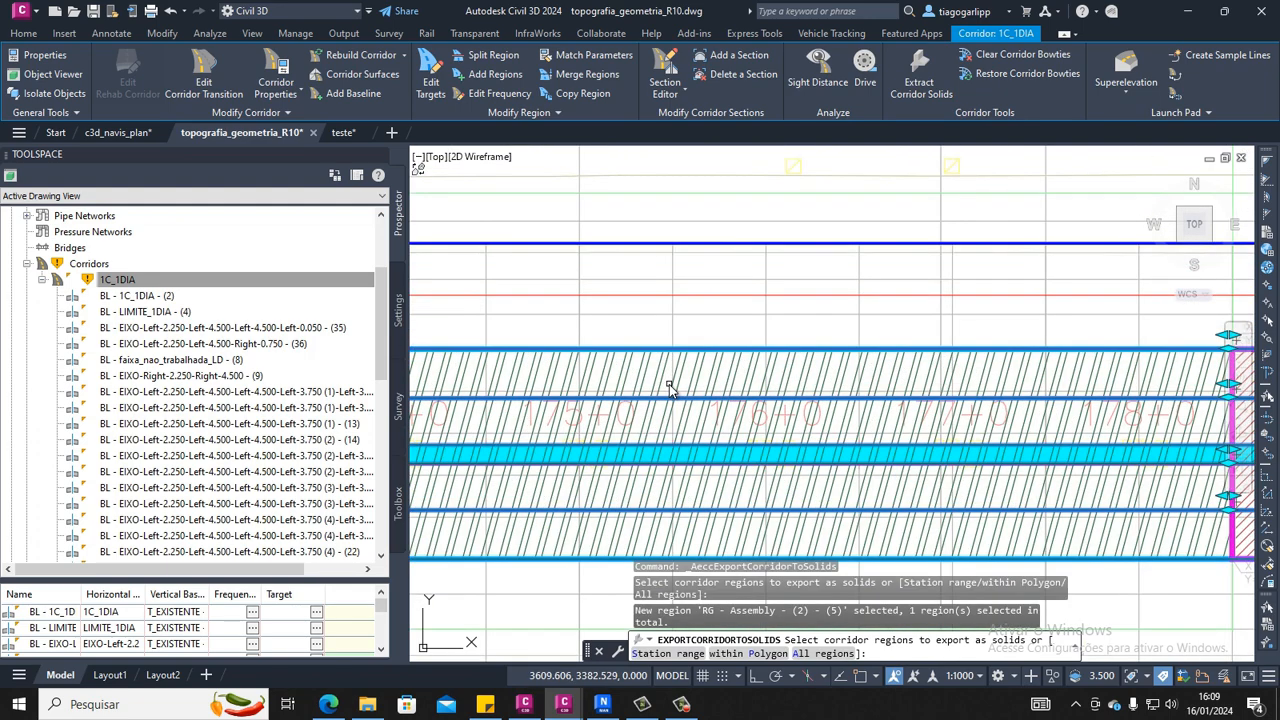
right_click(670, 387)
left_click(706, 395)
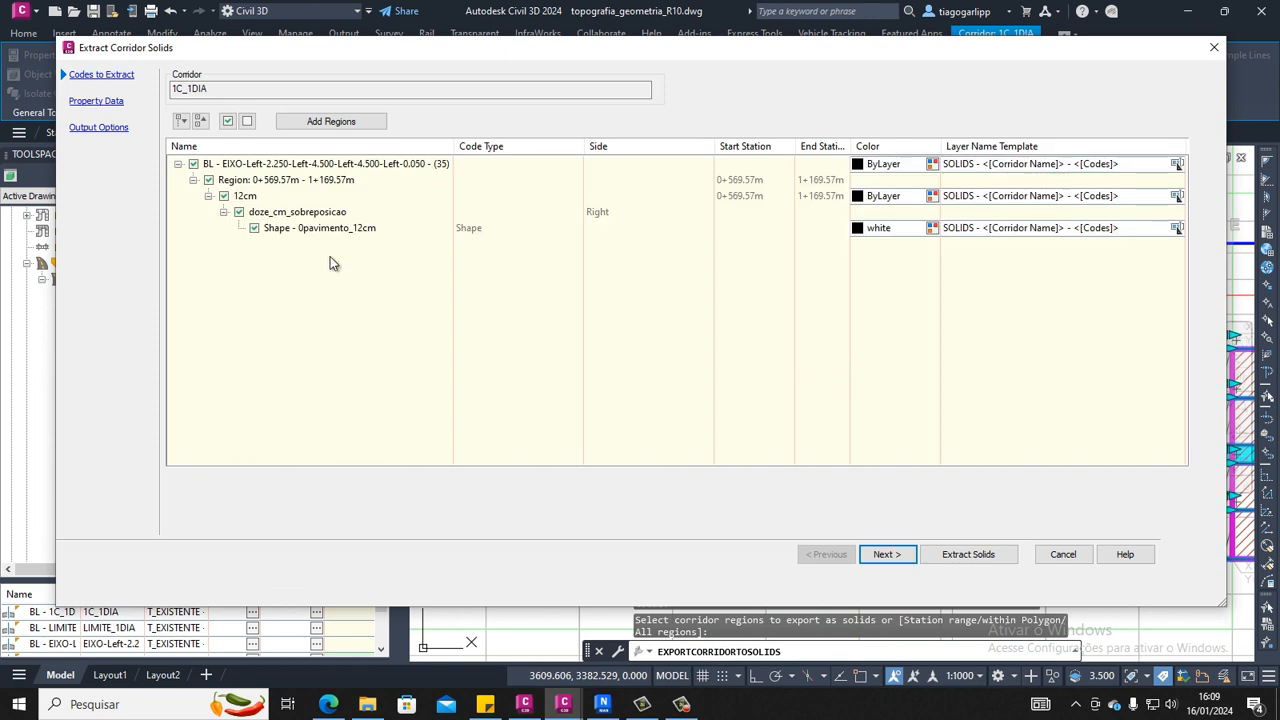
Inspect the corridor name and code fields in the layer name template of the pavimento_12cm shape, leaving the template as it is
left_click(348, 229)
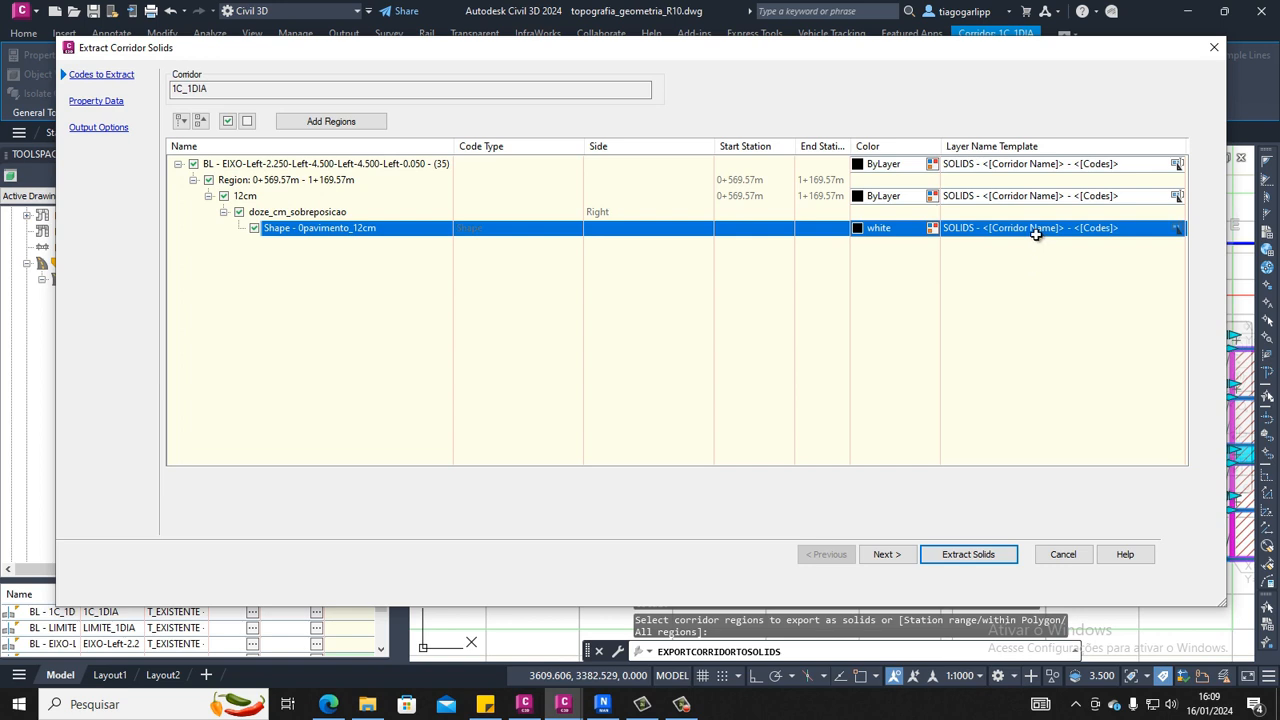
left_click(1177, 229)
left_click(502, 274)
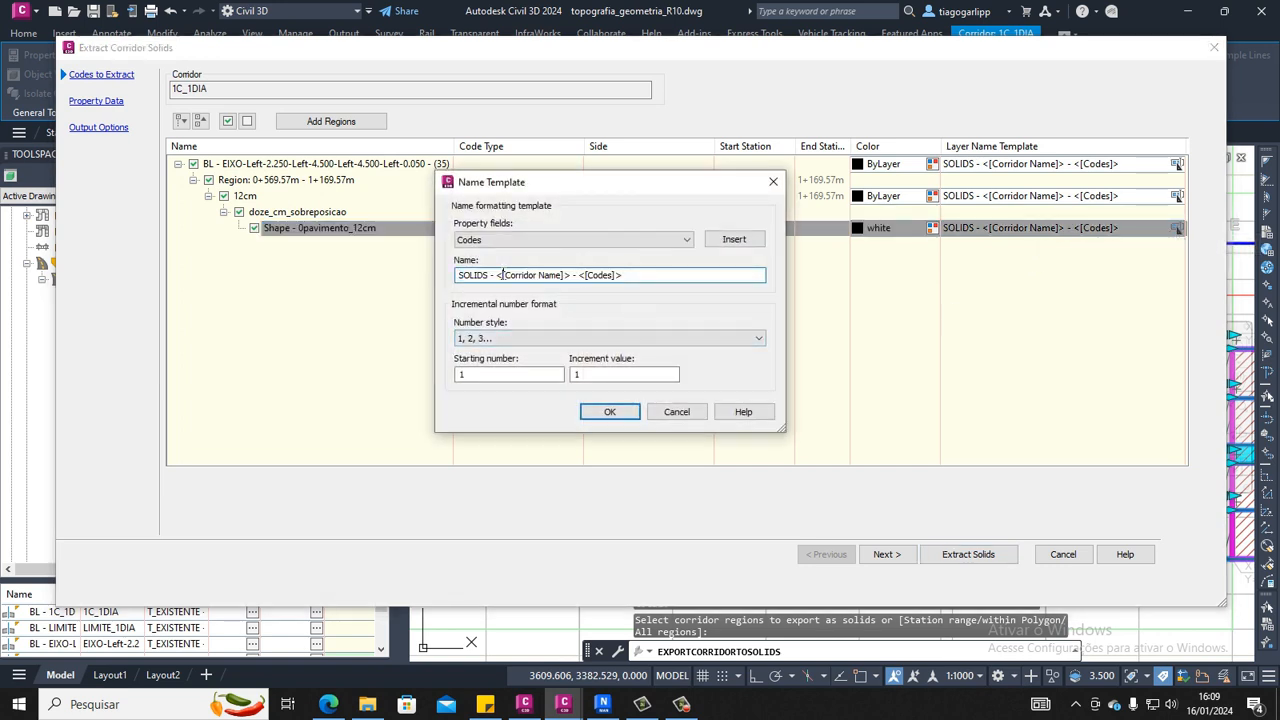
left_click_drag(498, 274, 578, 275)
left_click(630, 276)
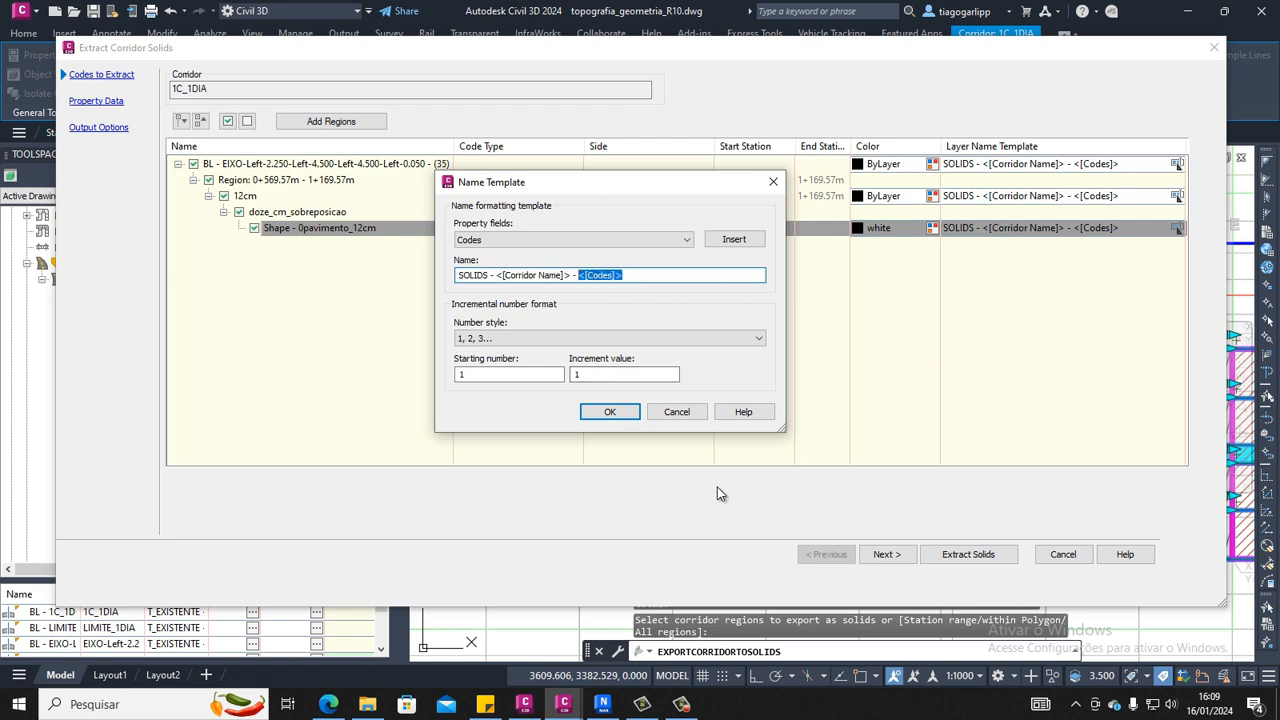
left_click_drag(497, 275, 639, 277)
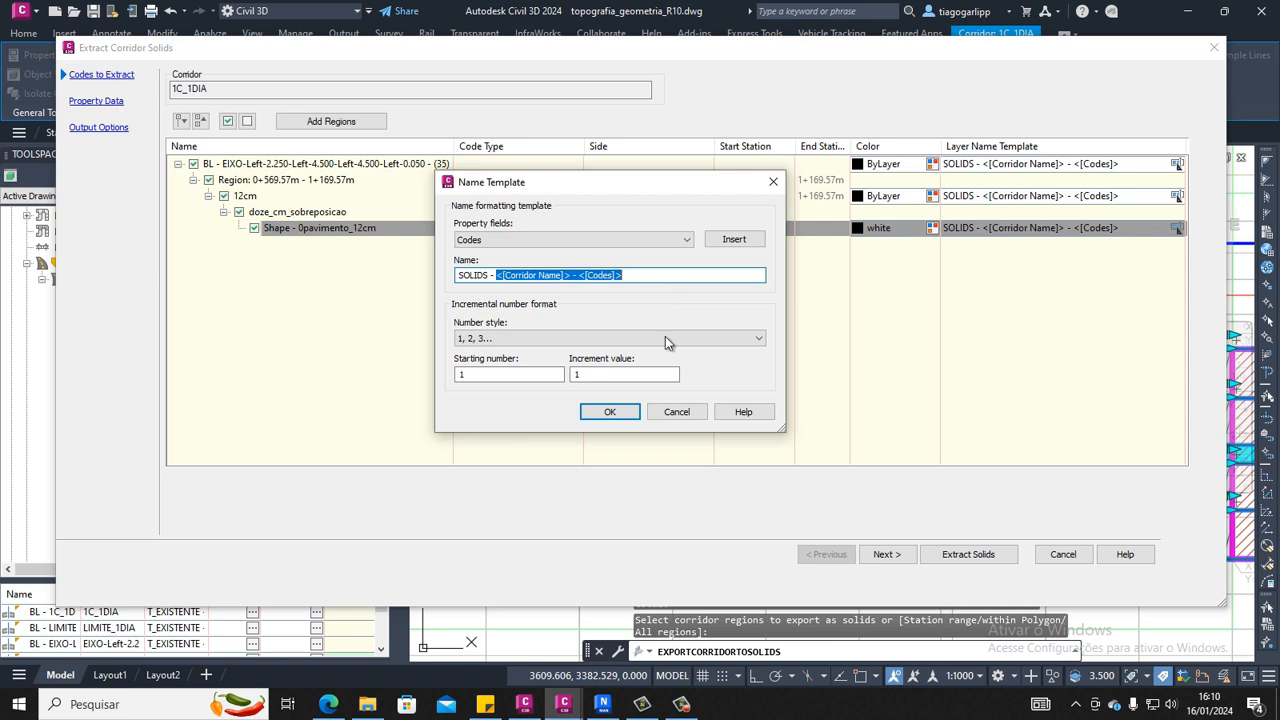
left_click(677, 412)
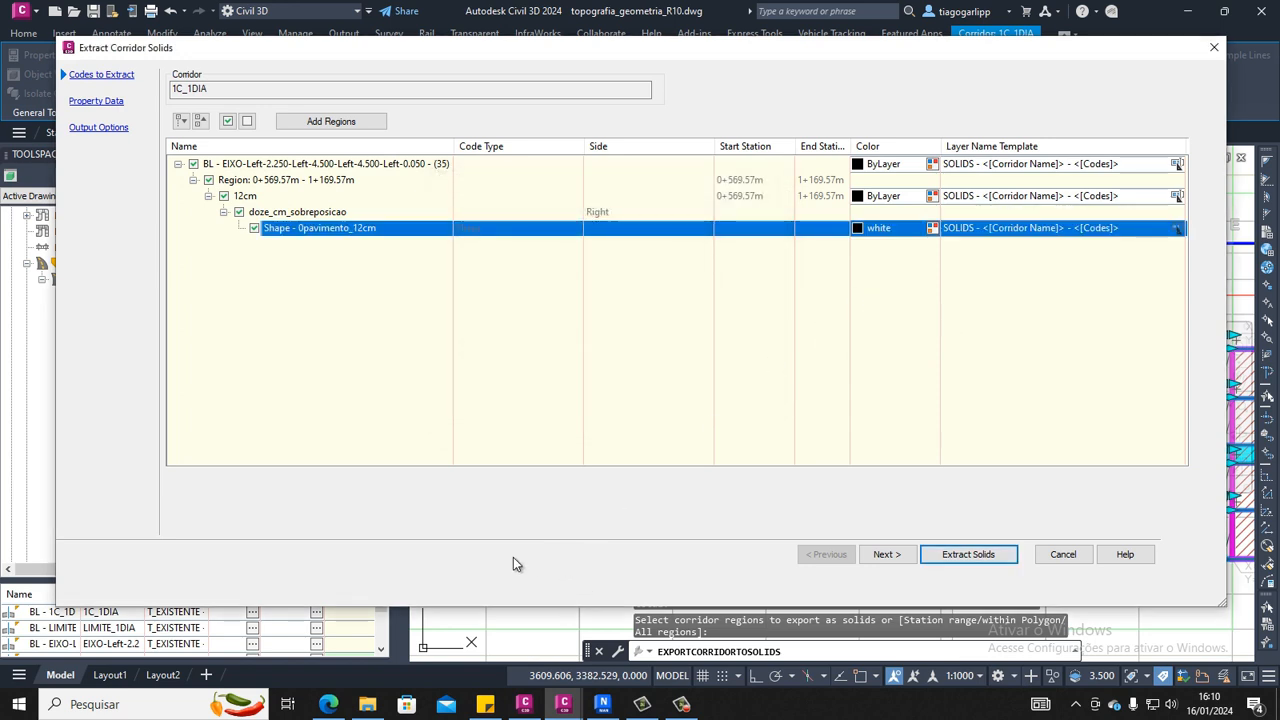
Switch to Subassembly Composer and select shape S1 of the 12cm_semsobreposicao subassembly to check its shape code
left_click(530, 702)
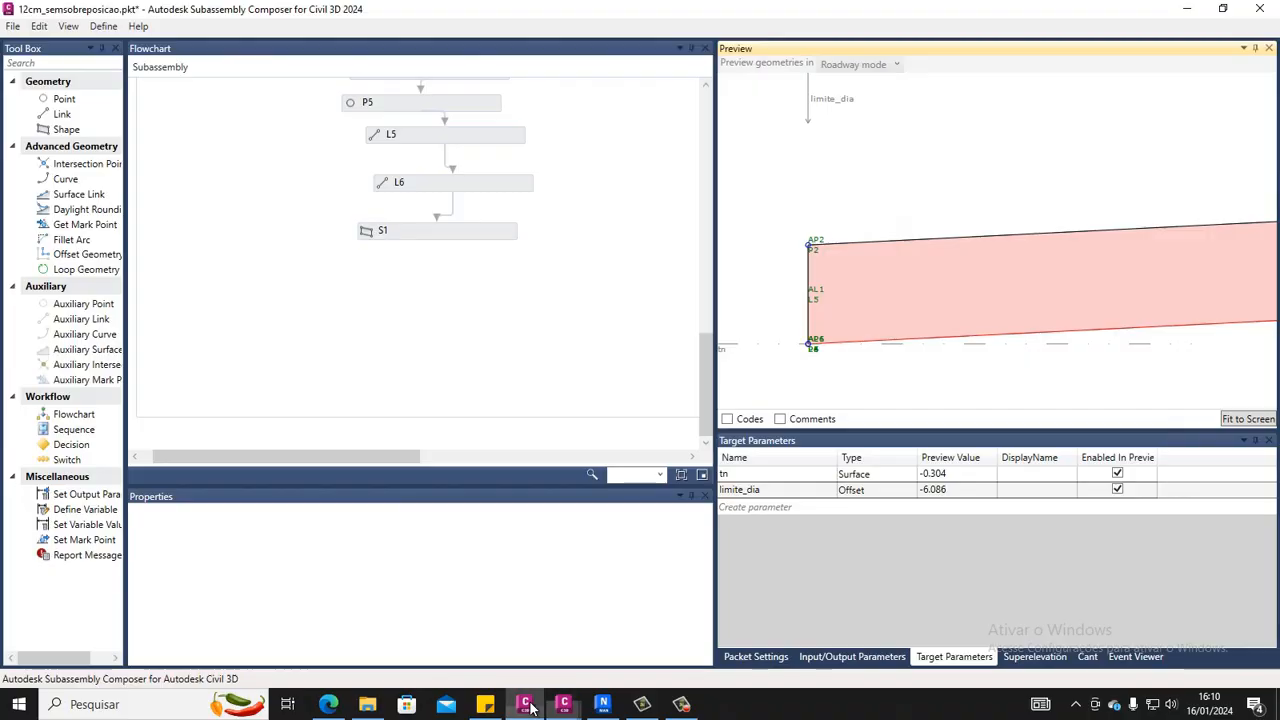
scroll(775, 316, "down", 4)
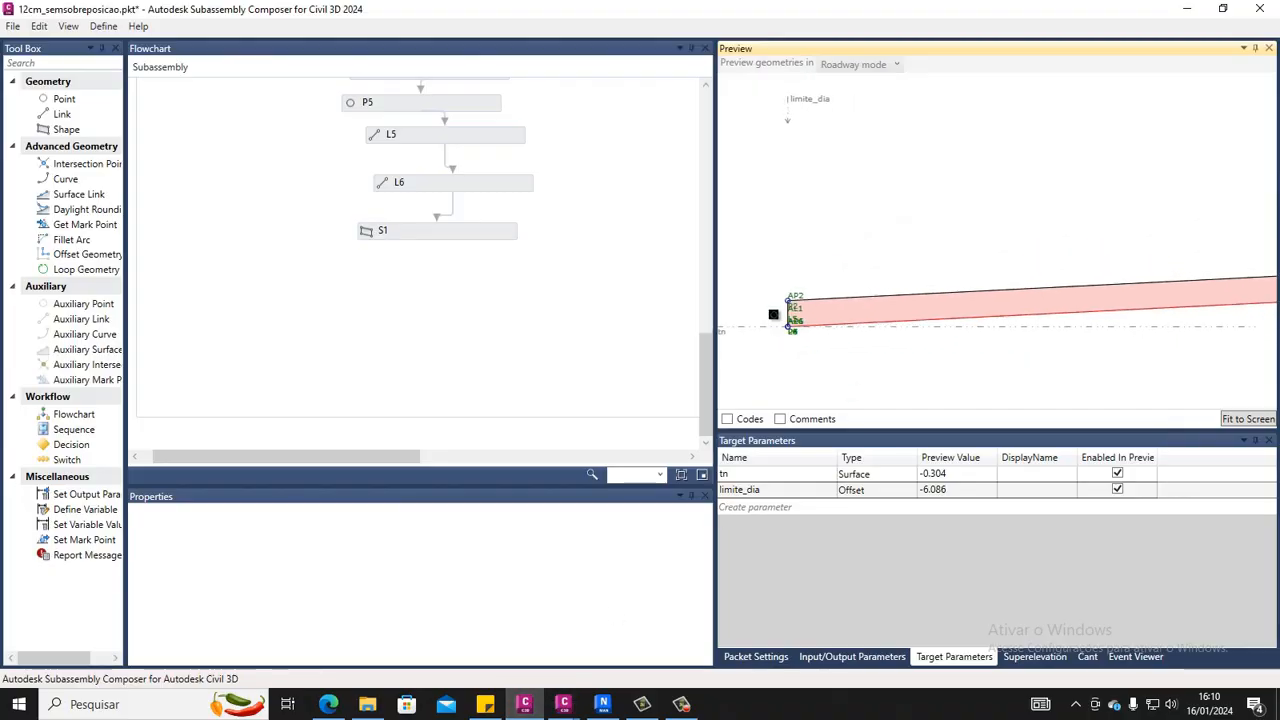
scroll(1037, 331, "up", 5)
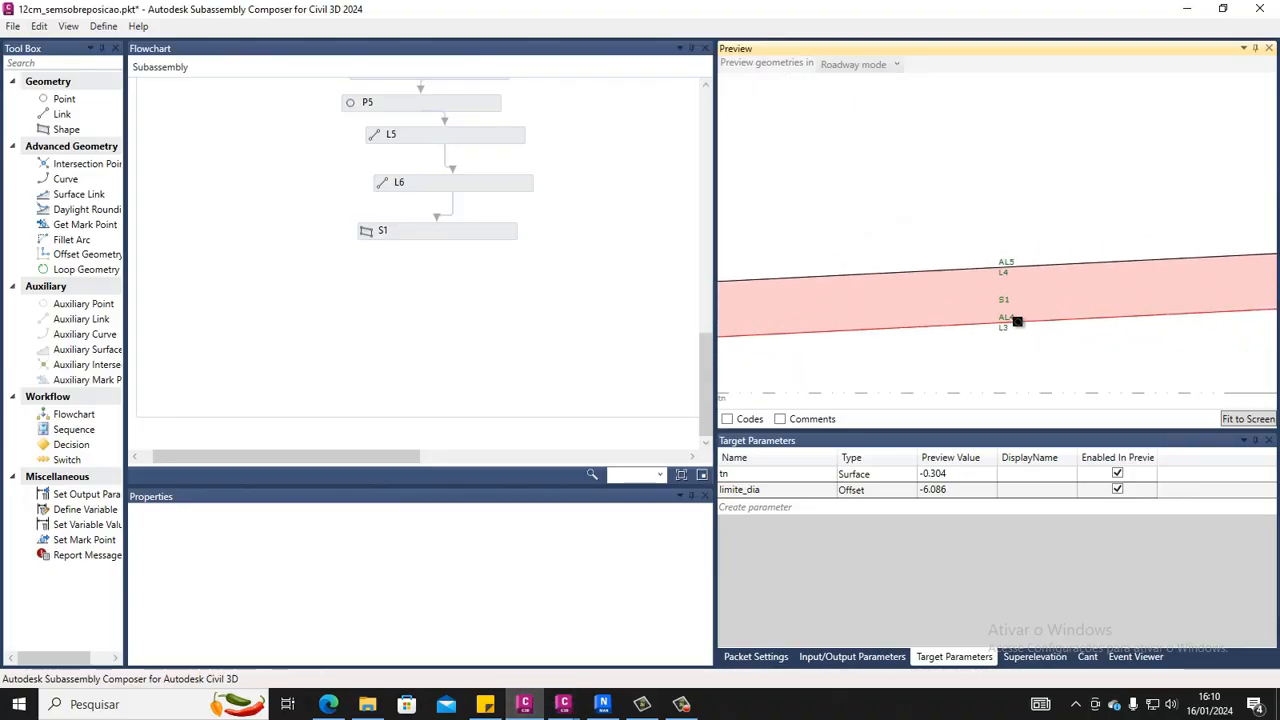
scroll(1017, 321, "up", 1)
left_click(994, 291)
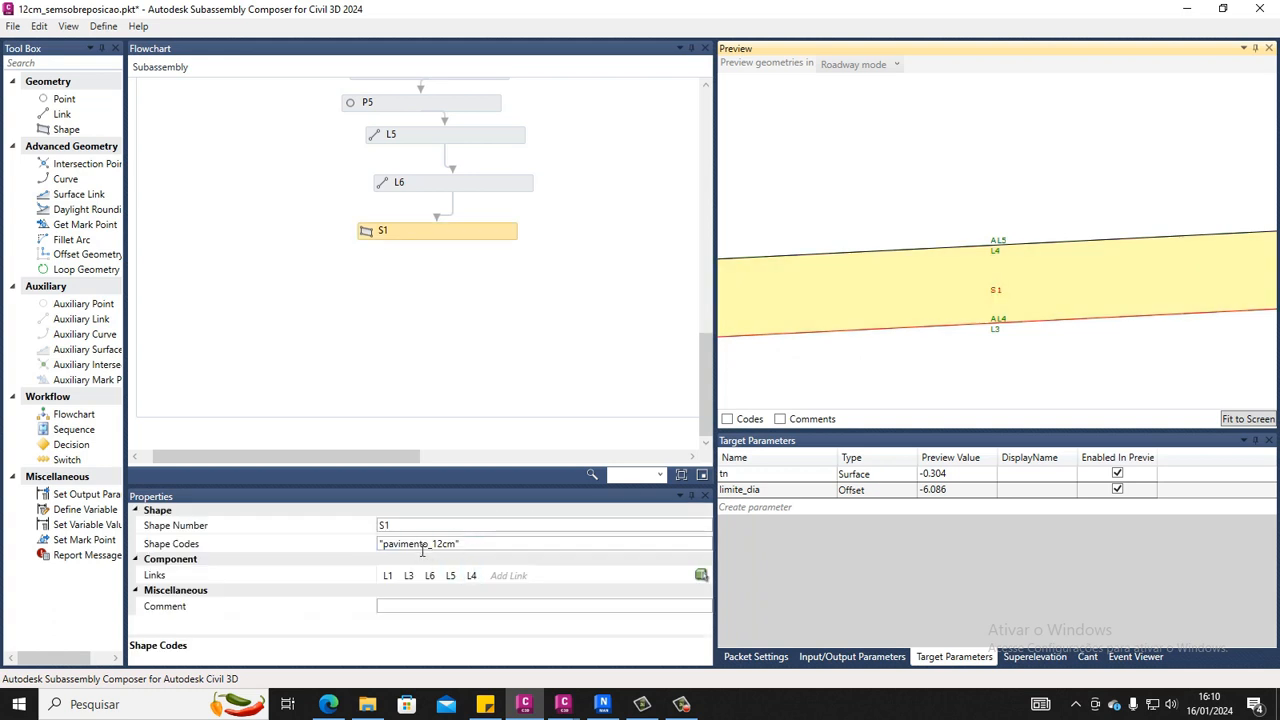
Switch to the browser, compare the workflow diagram with the SOLIDS task names in the GanttPRO schedule, and minimize the browser
left_click(330, 705)
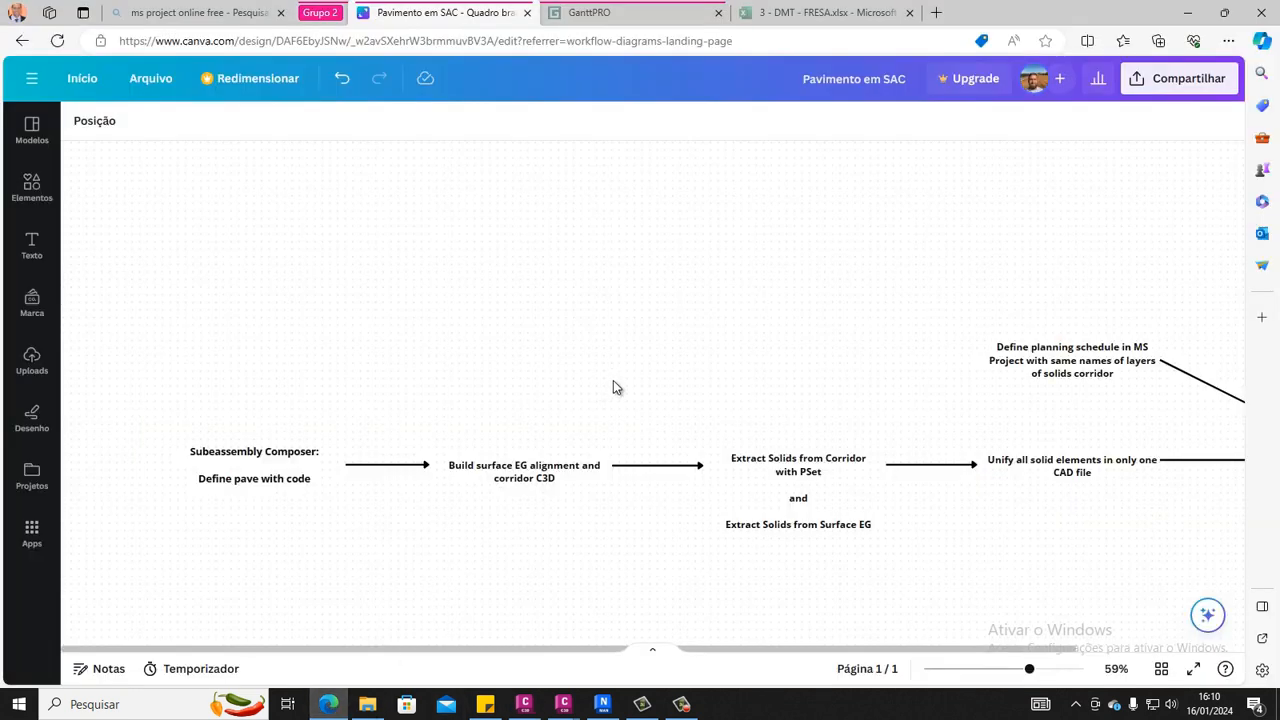
left_click(640, 20)
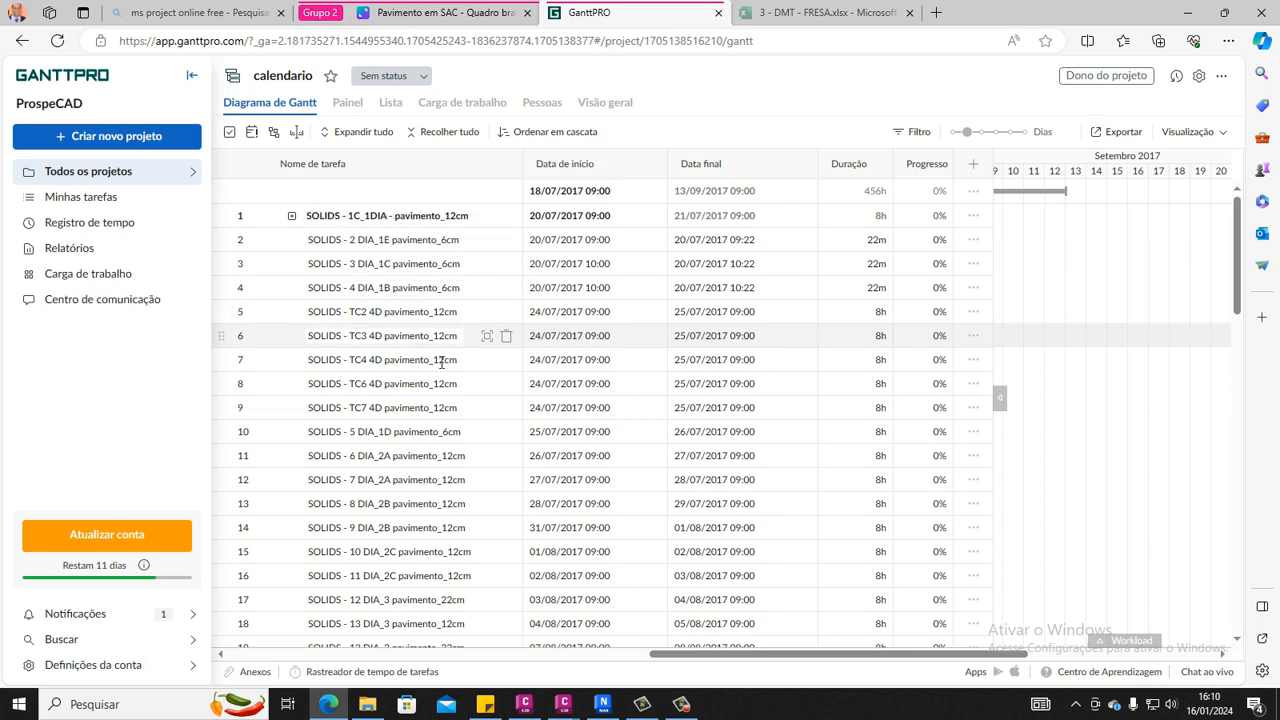
scroll(443, 357, "down", 1)
left_click(1187, 13)
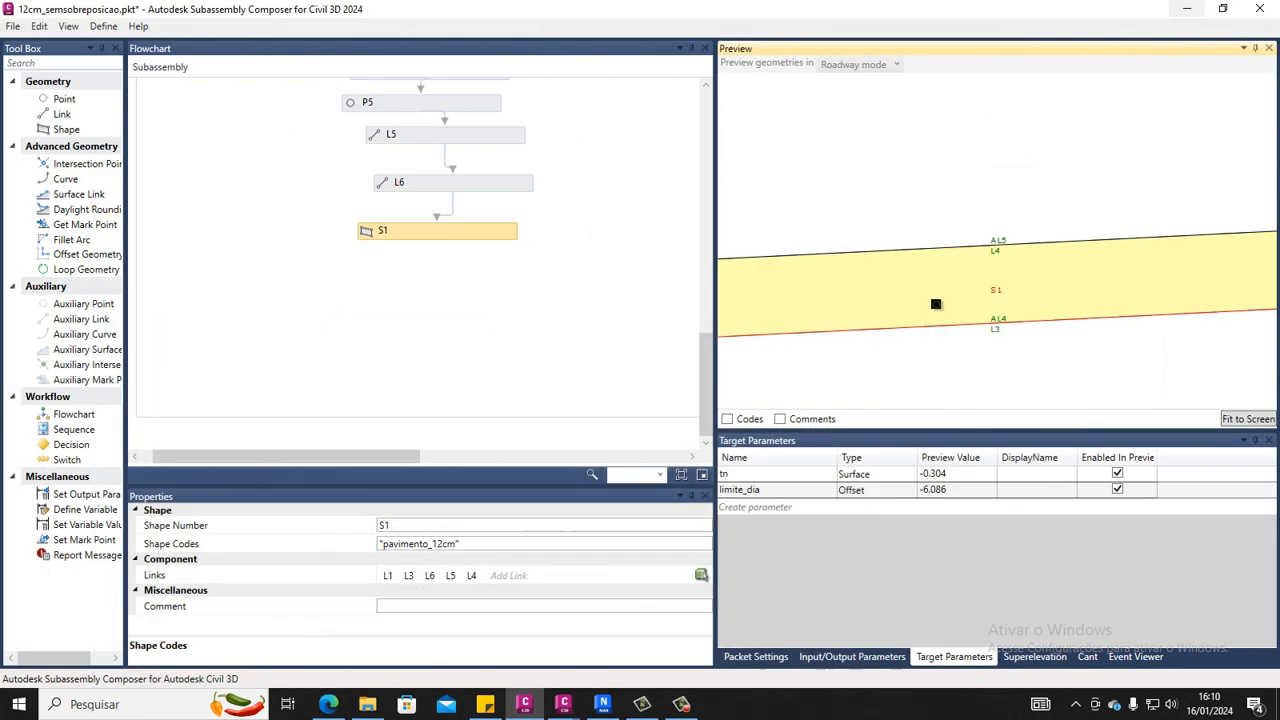
Return to topografia_geometria_R10.dwg, advance the solids extraction to Property Data, widen the name column and examine the Corridor Shape Information set
mouse_move(563, 704)
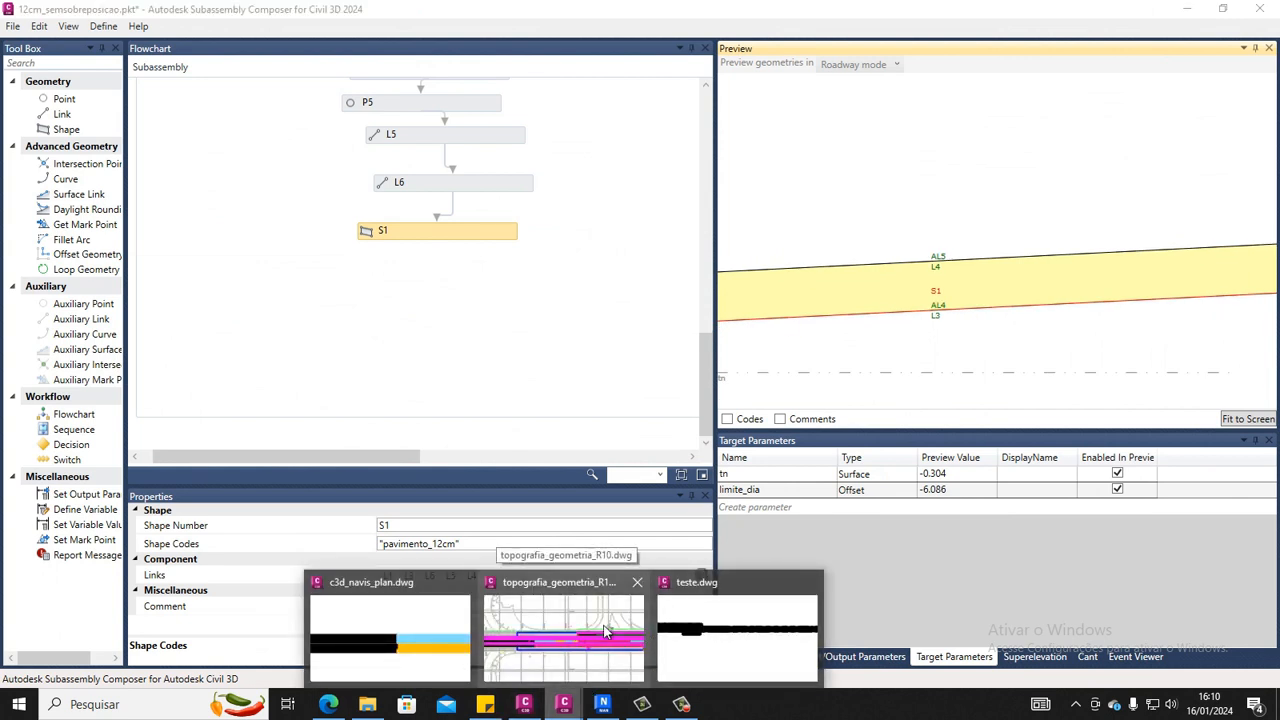
left_click(605, 632)
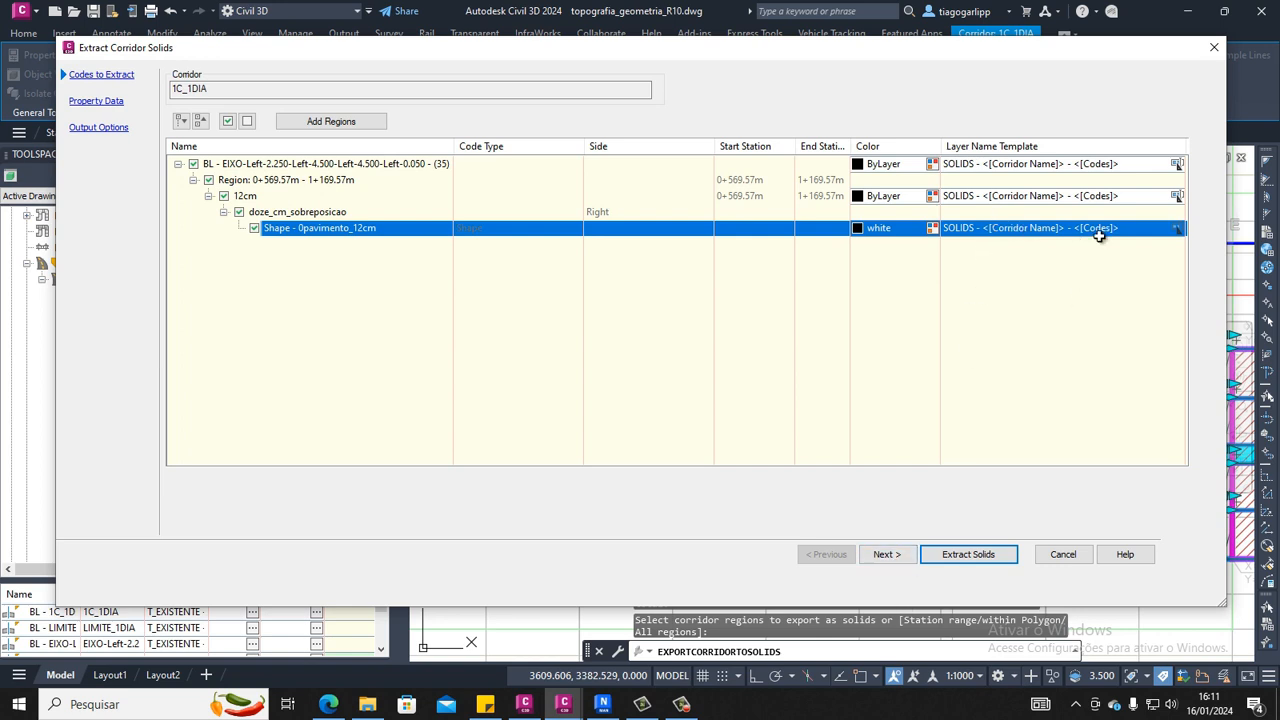
left_click(886, 556)
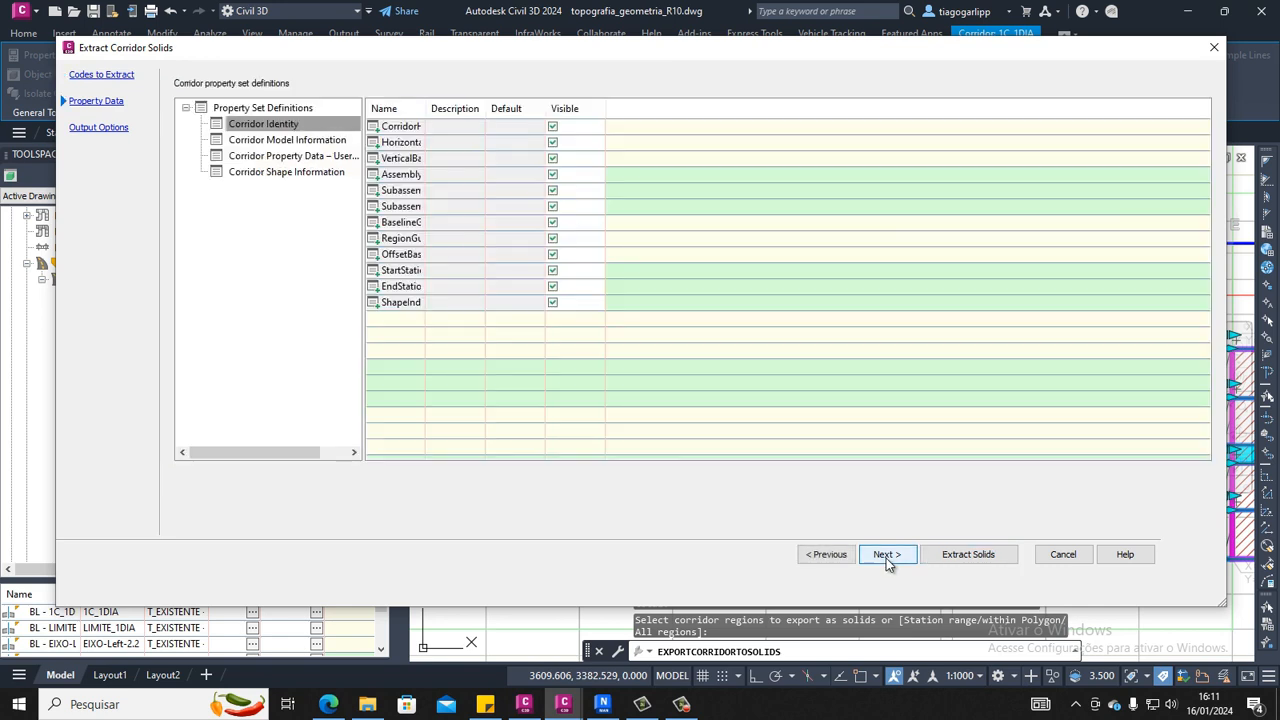
left_click_drag(427, 108, 578, 108)
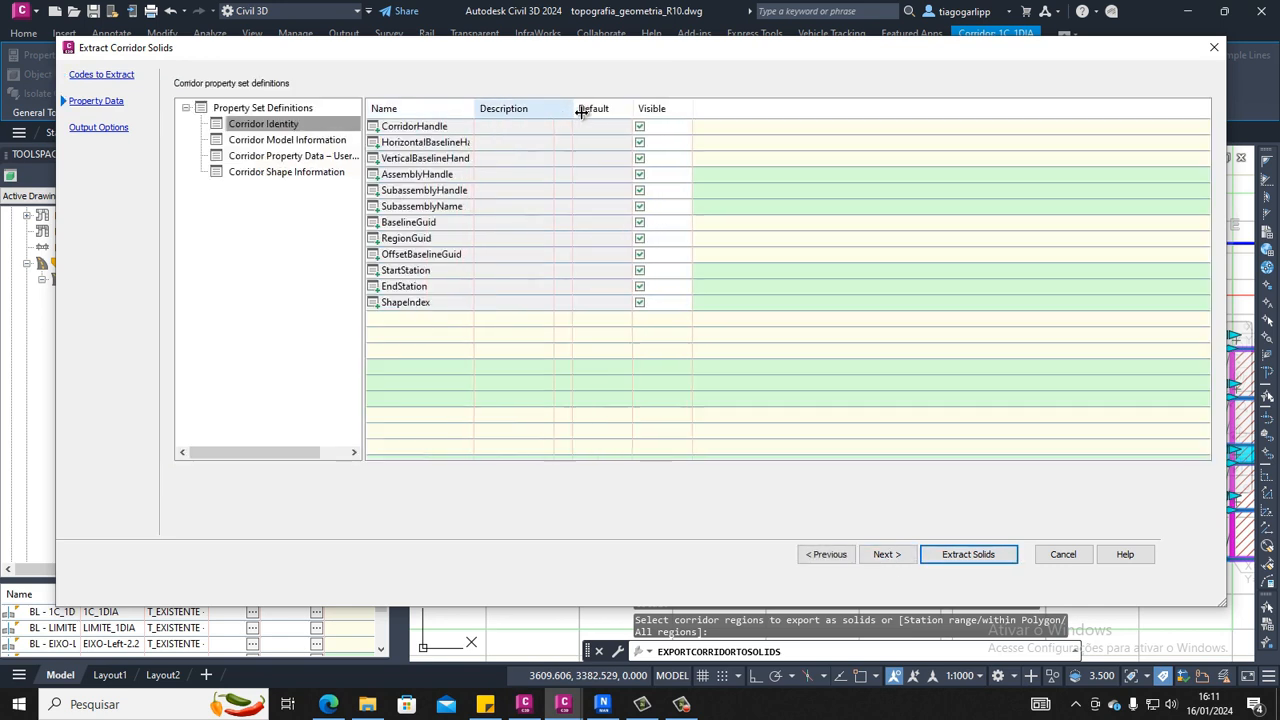
left_click_drag(477, 106, 526, 108)
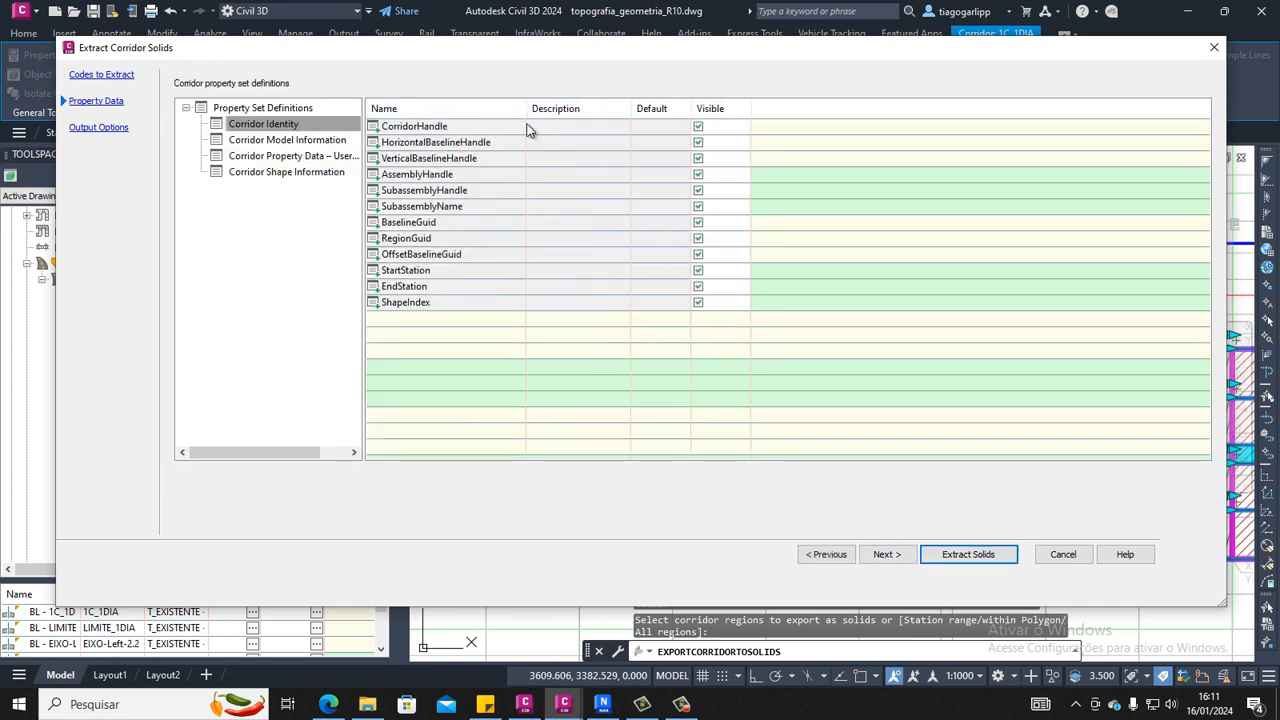
left_click(300, 157)
left_click(306, 174)
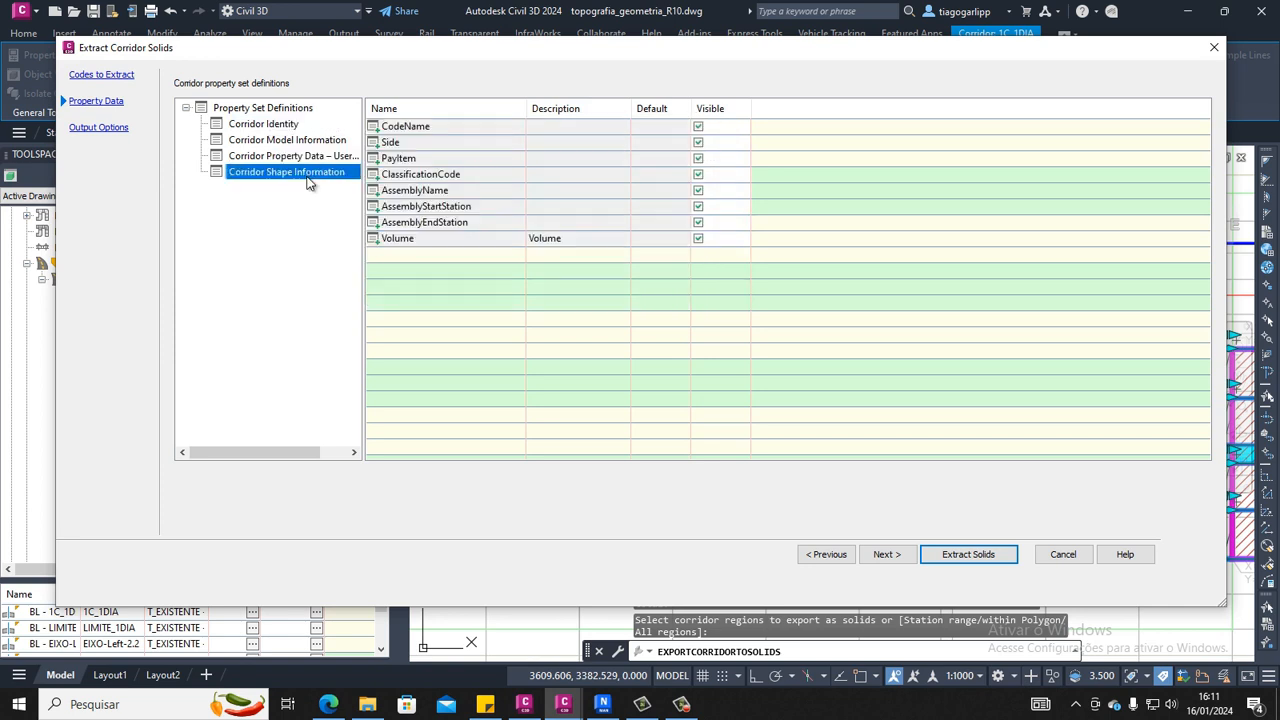
Extract the selected corridor regions into the current drawing as AutoCAD 3D Solids based on corridor sampling, with the dynamic corridor link off
left_click(446, 242)
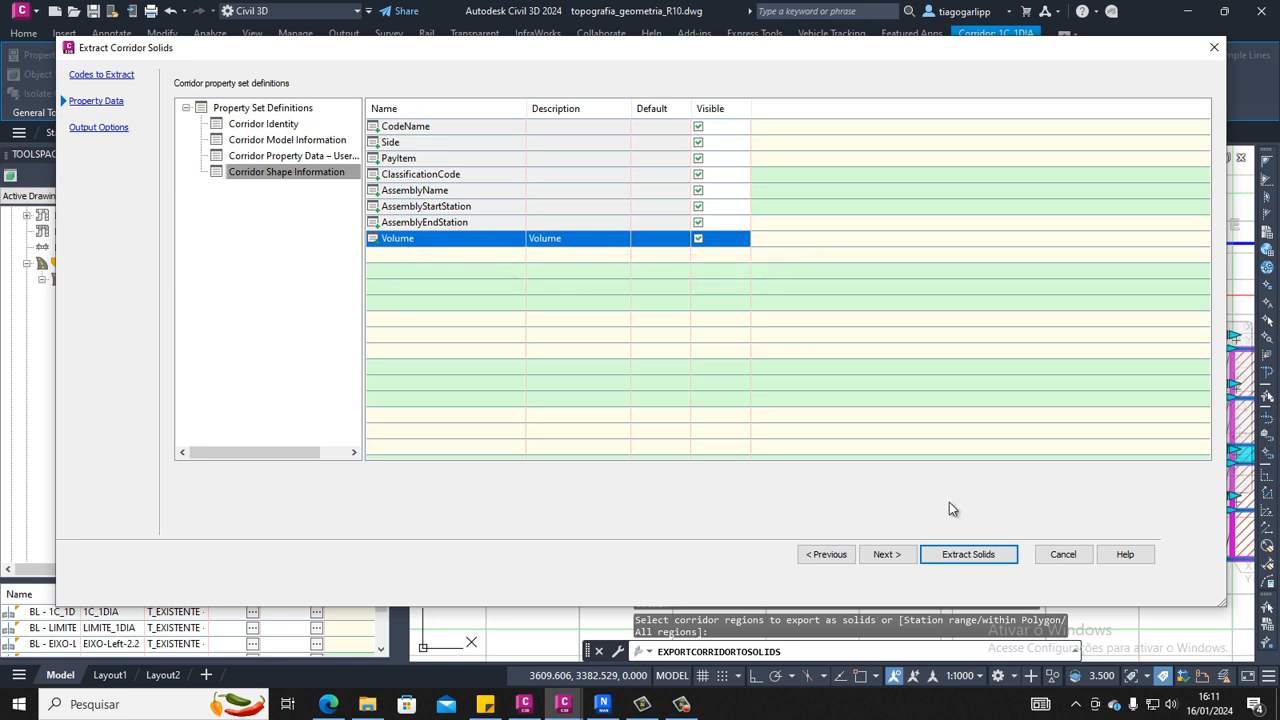
left_click(884, 555)
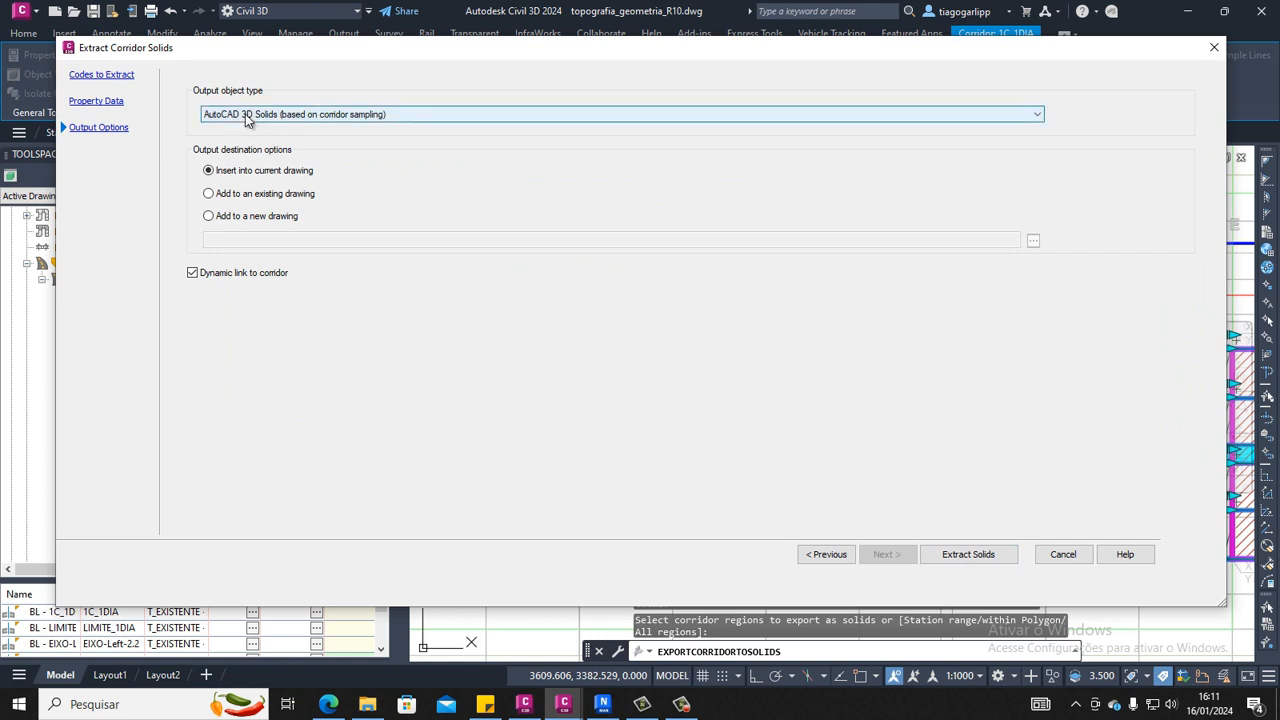
left_click(255, 221)
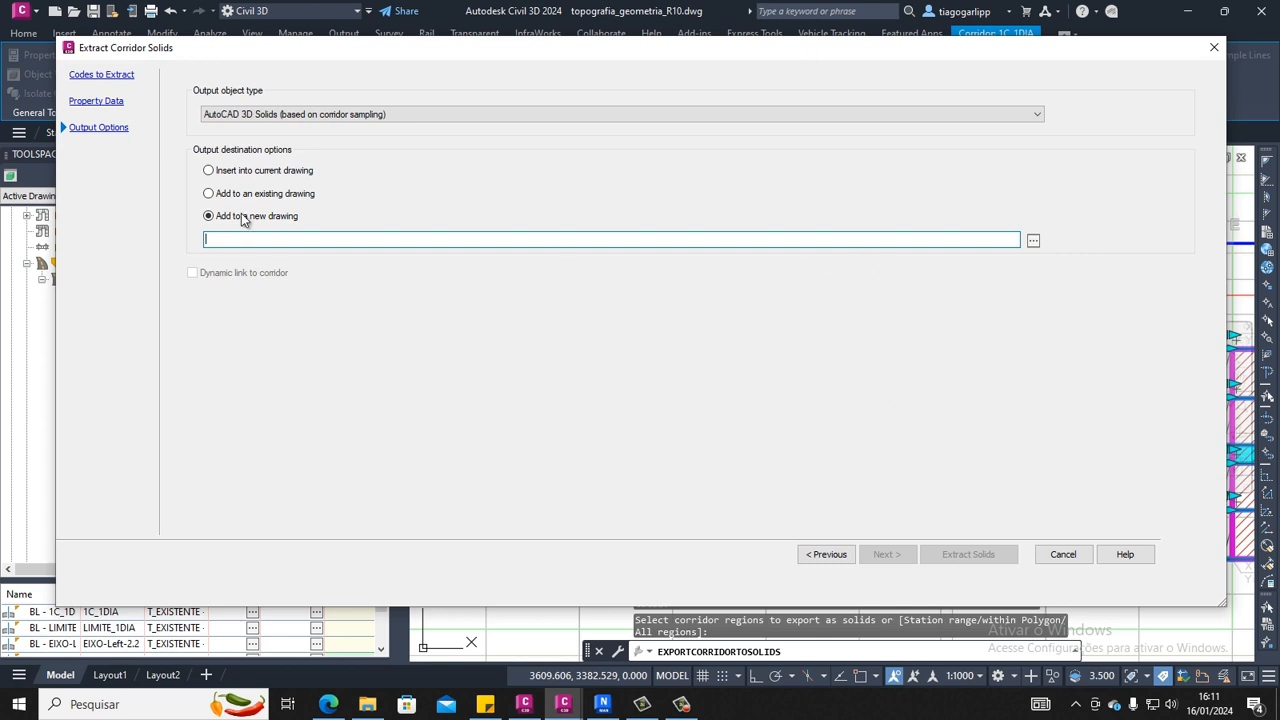
left_click(110, 102)
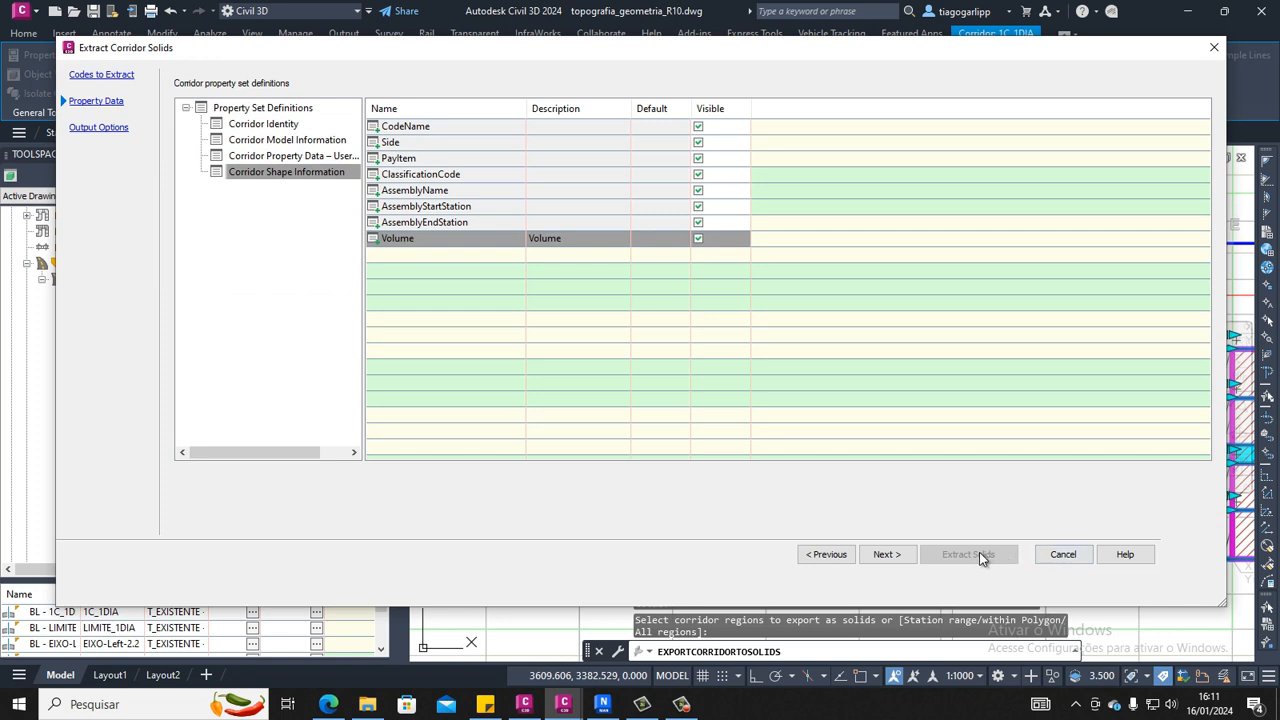
left_click(90, 127)
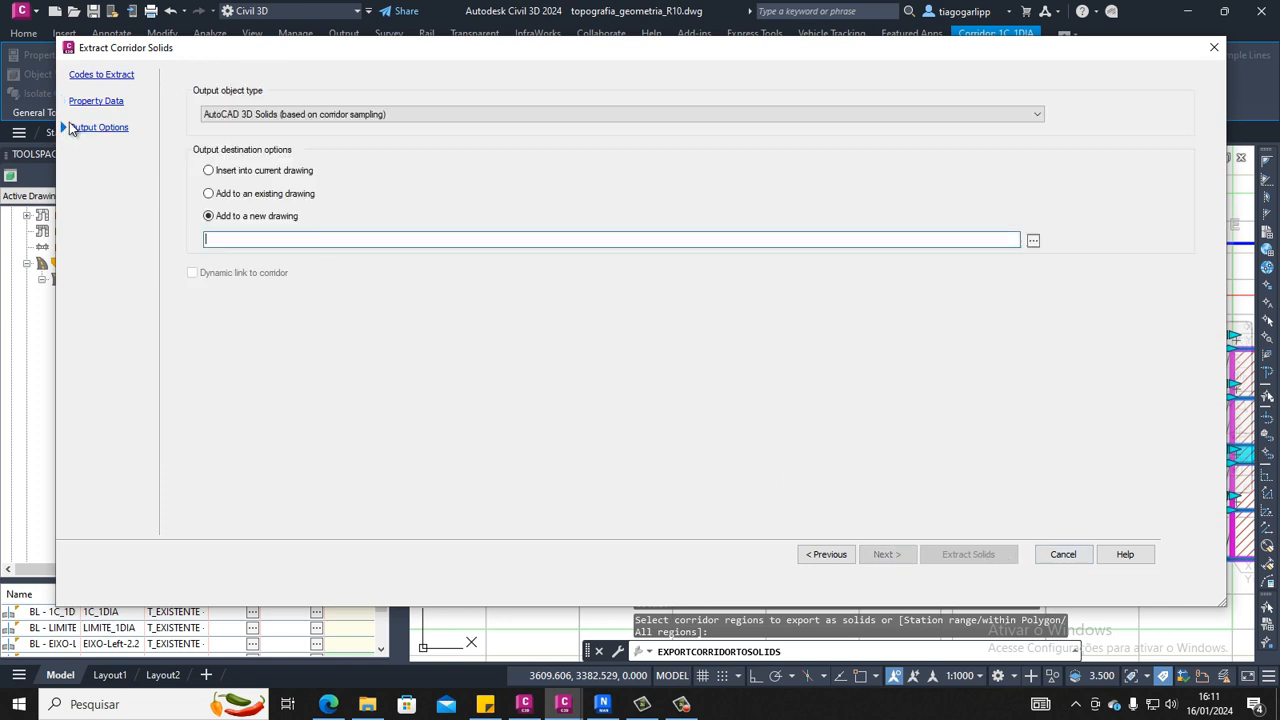
left_click(266, 172)
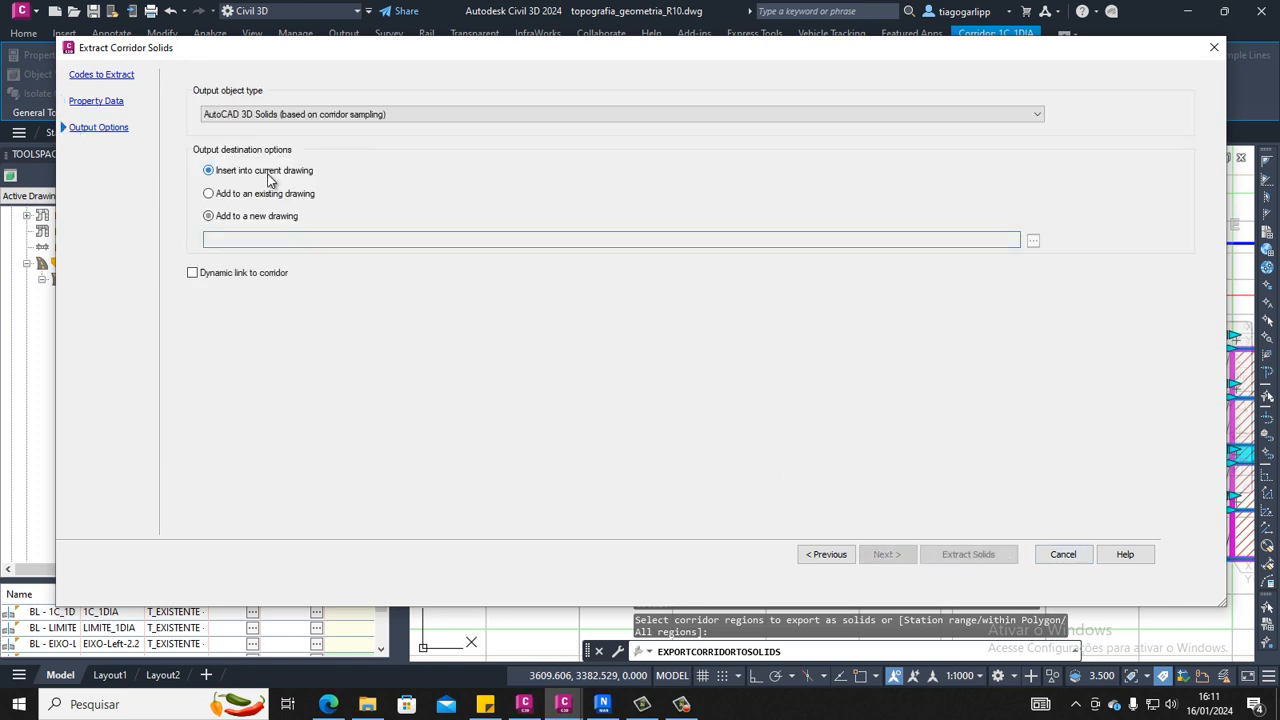
left_click(268, 114)
left_click(267, 114)
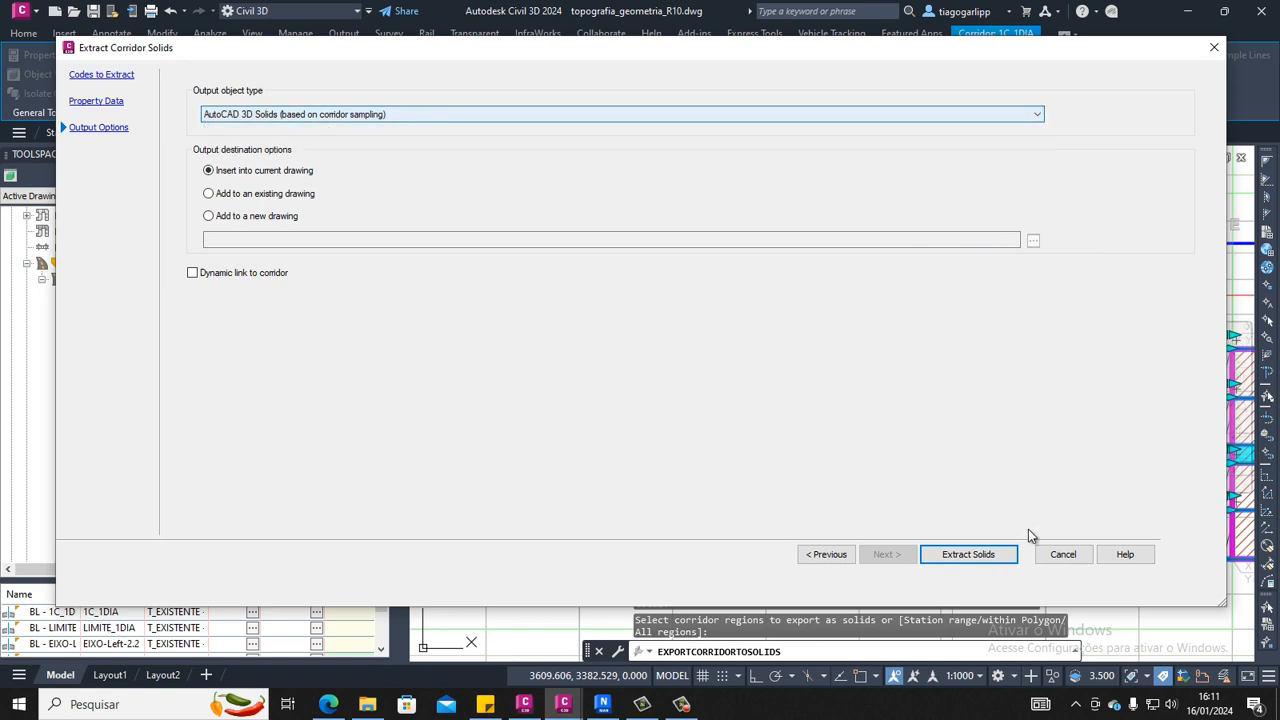
left_click(991, 554)
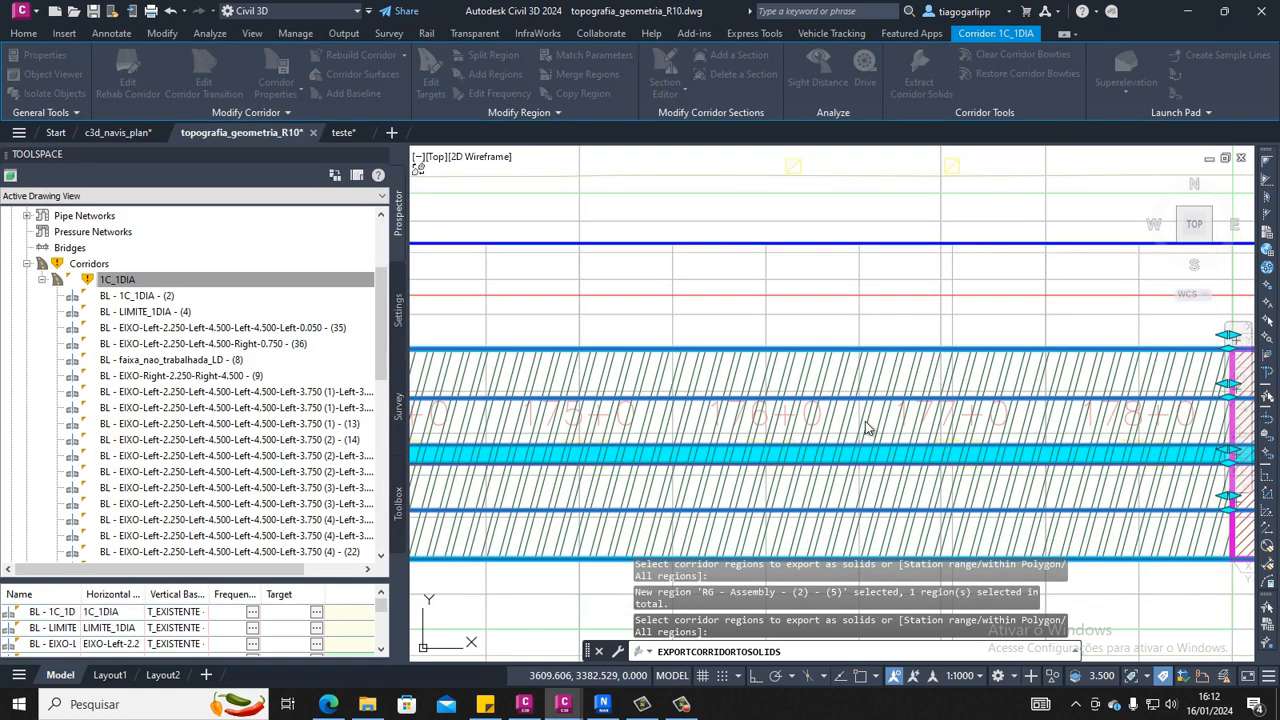
Examine the extent of the extracted solids along the whole length of the pavement corridor in plan view
left_click(805, 336)
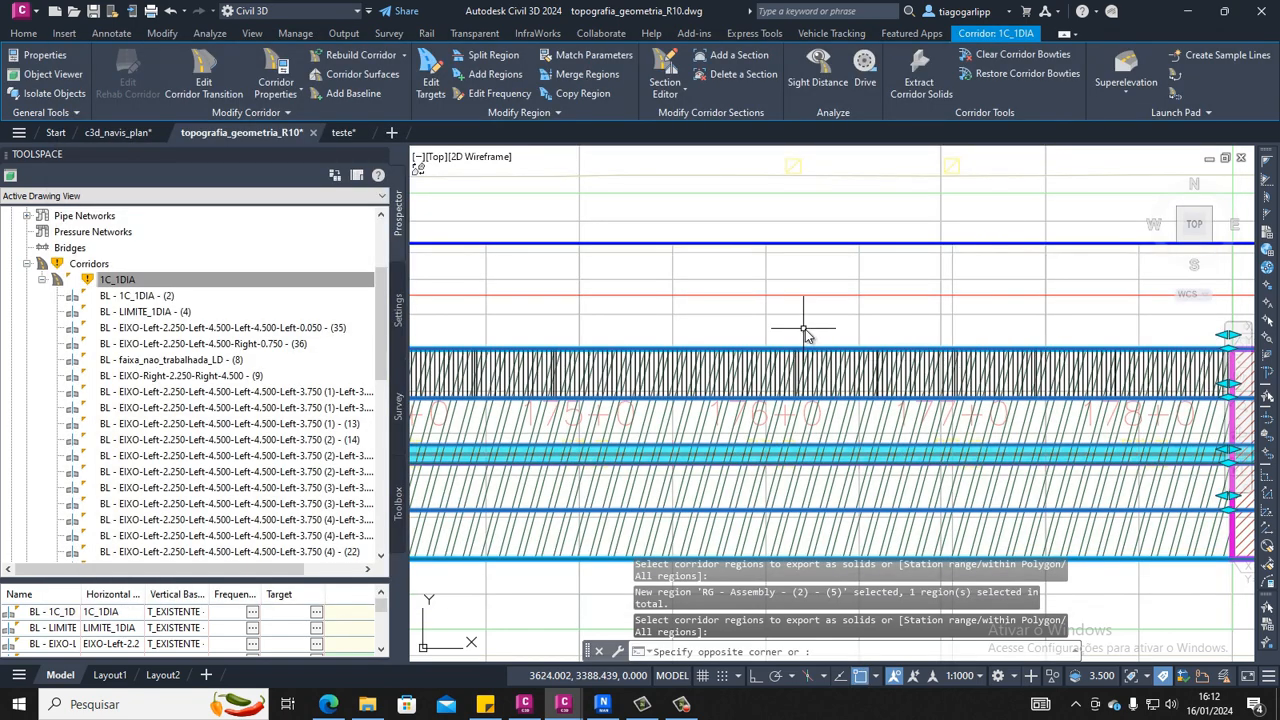
key("Escape")
key("Escape")
scroll(828, 350, "down", 2)
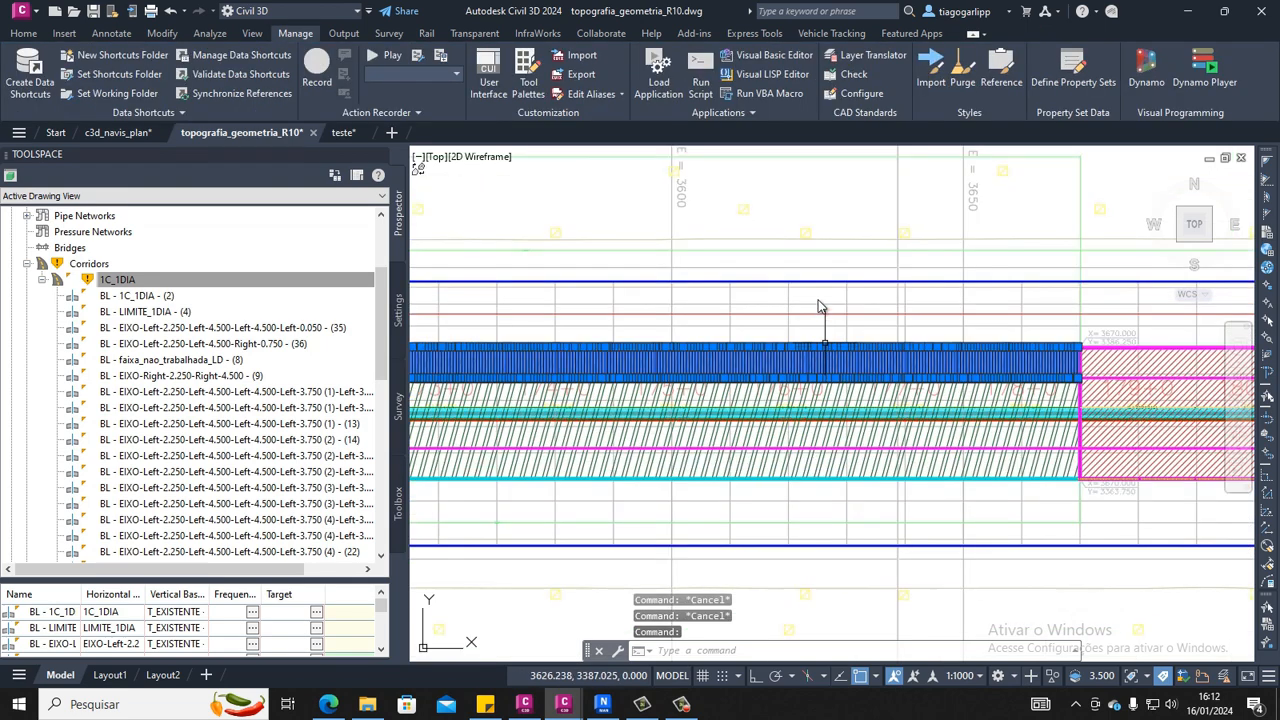
scroll(868, 312, "down", 5)
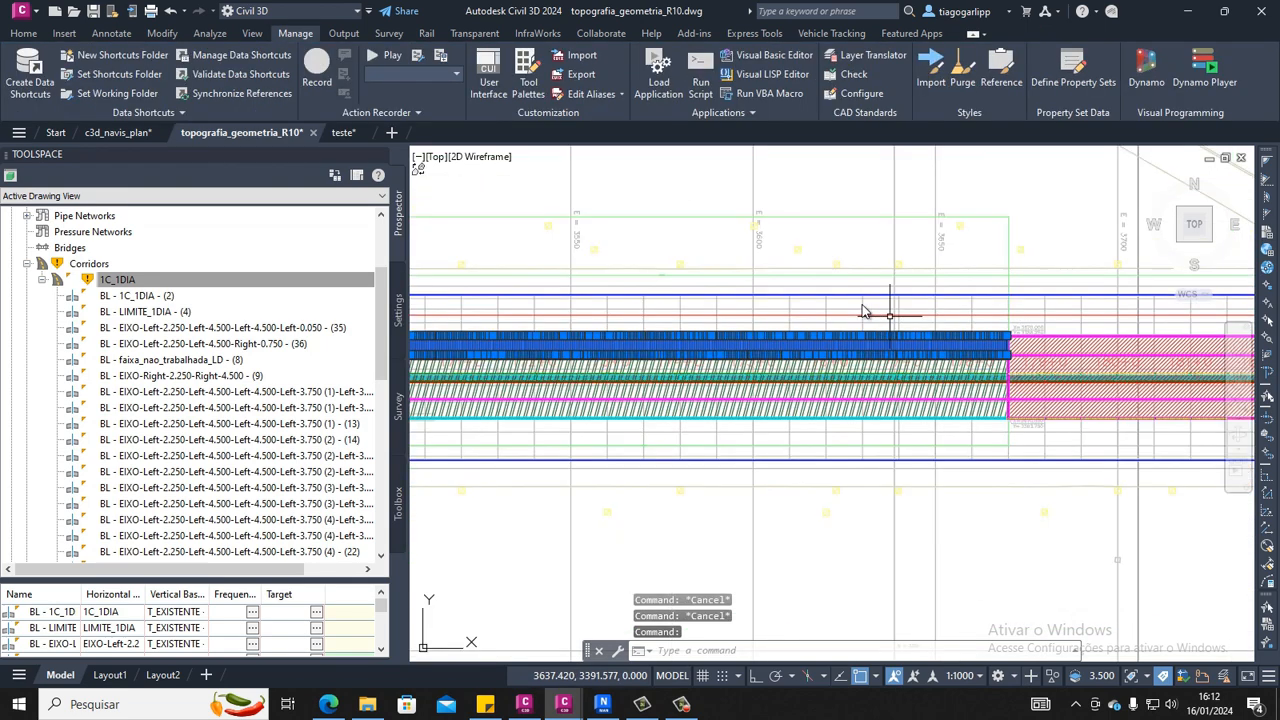
middle_click_drag(610, 290, 908, 318)
middle_click_drag(535, 321, 931, 330)
scroll(813, 375, "up", 2)
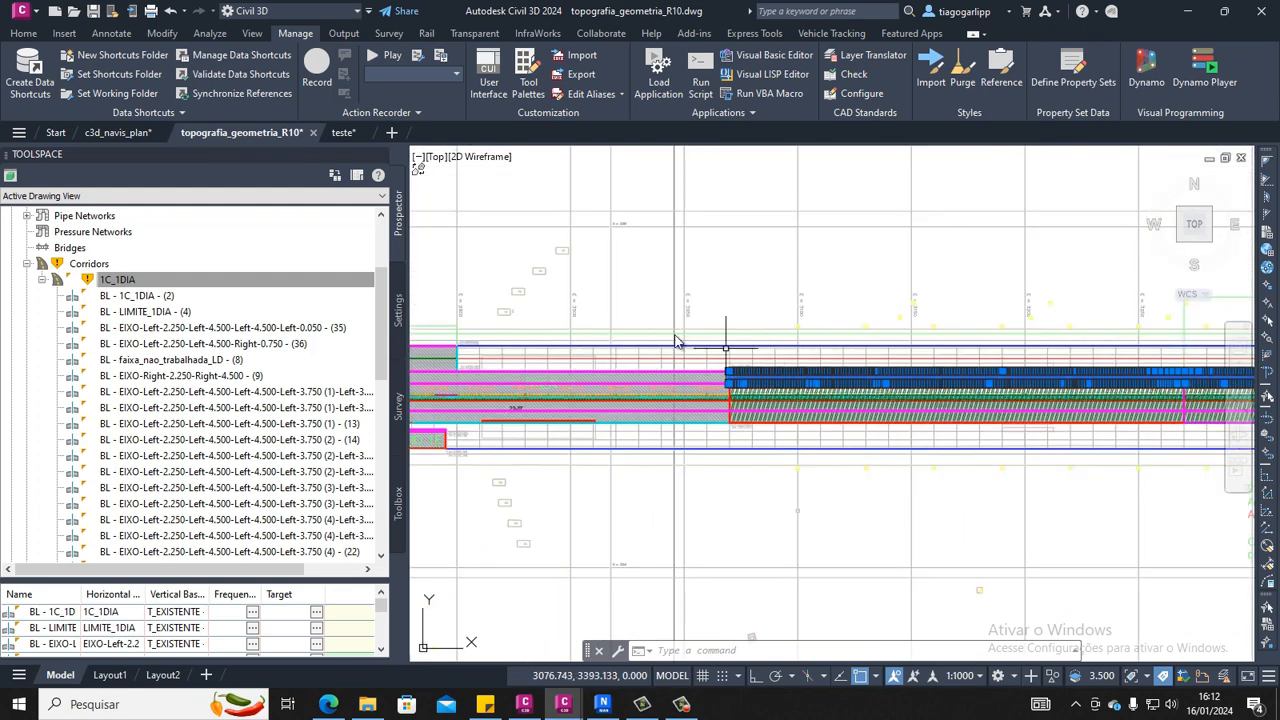
middle_click_drag(523, 391, 651, 397)
middle_click_drag(931, 365, 471, 367)
mouse_move(859, 331)
middle_mouse_down()
mouse_move(699, 350)
mouse_move(732, 355)
middle_mouse_up()
scroll(704, 352, "down", 2)
key("Escape")
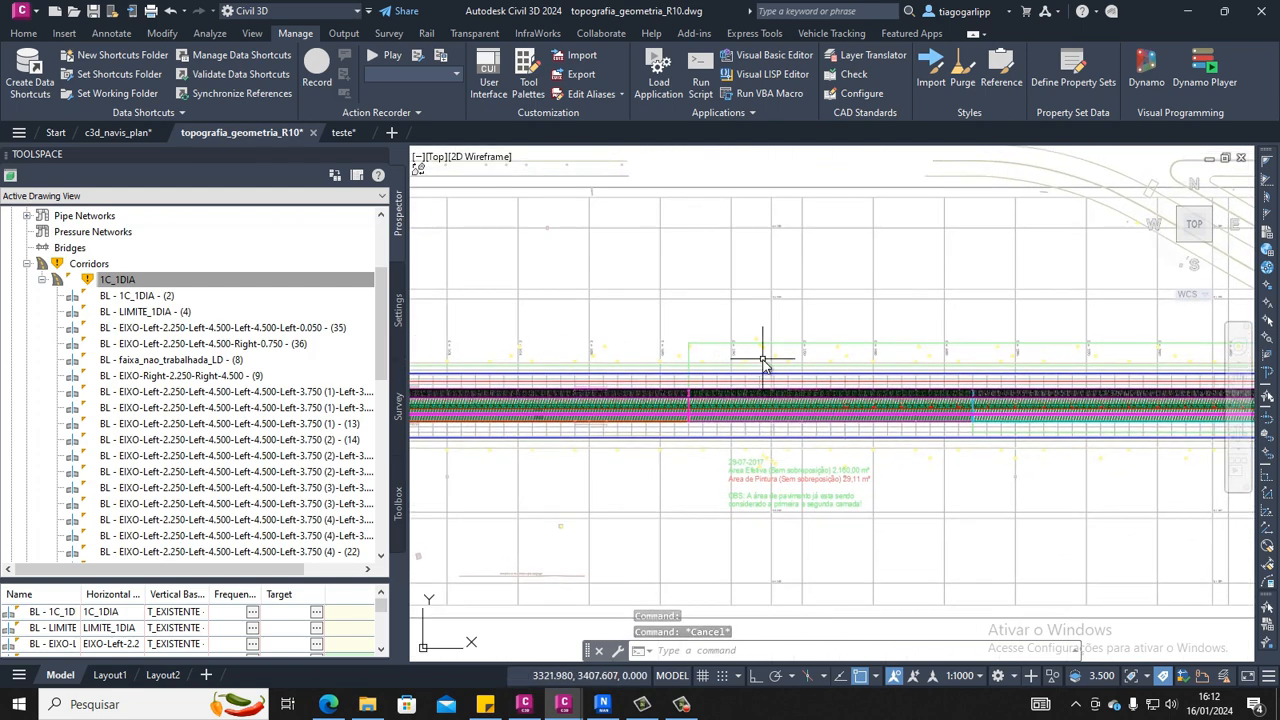
middle_click_drag(893, 335, 849, 325)
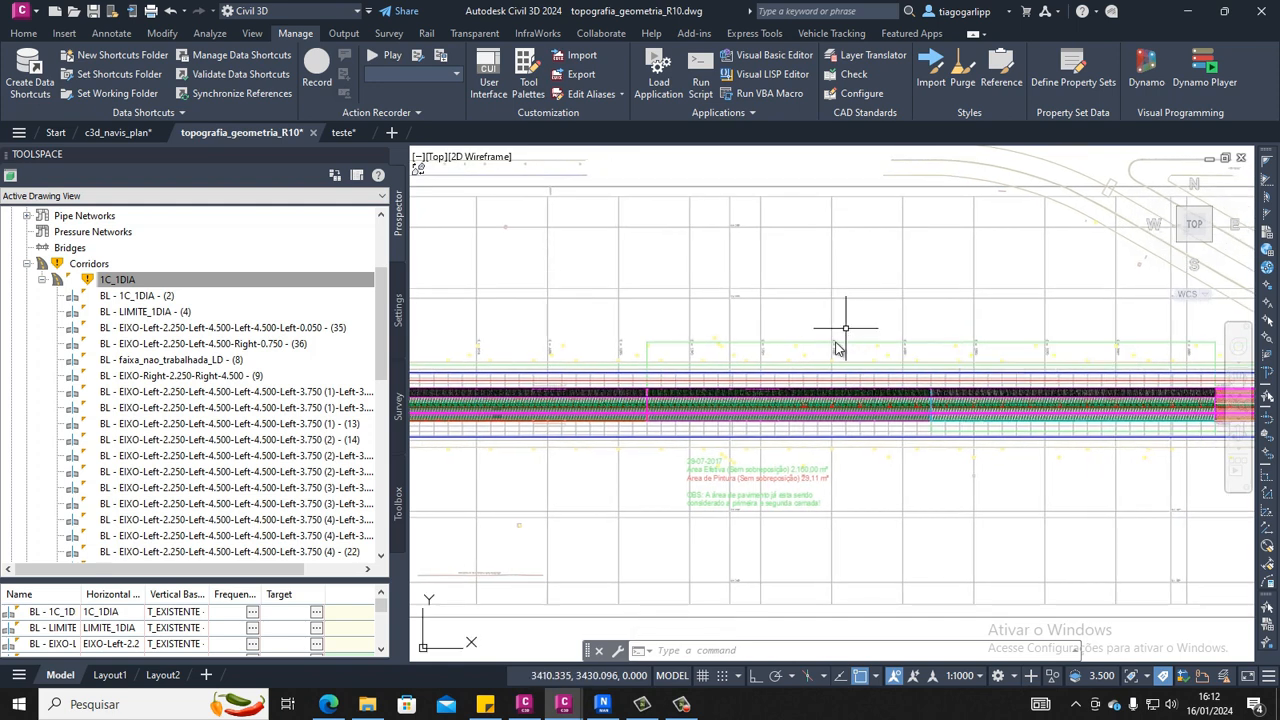
Select an extracted solid on the upper lane, check which SOLIDS layer it is on, and clear the selection
left_click(772, 382)
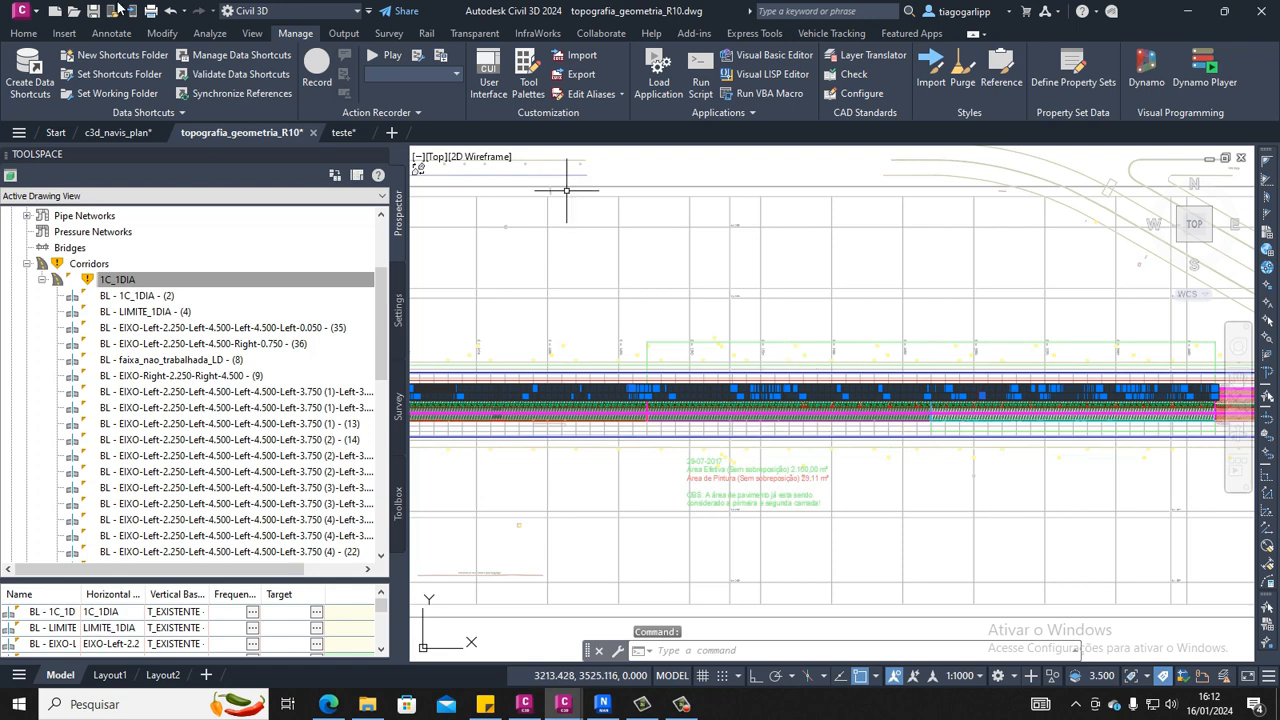
left_click(24, 33)
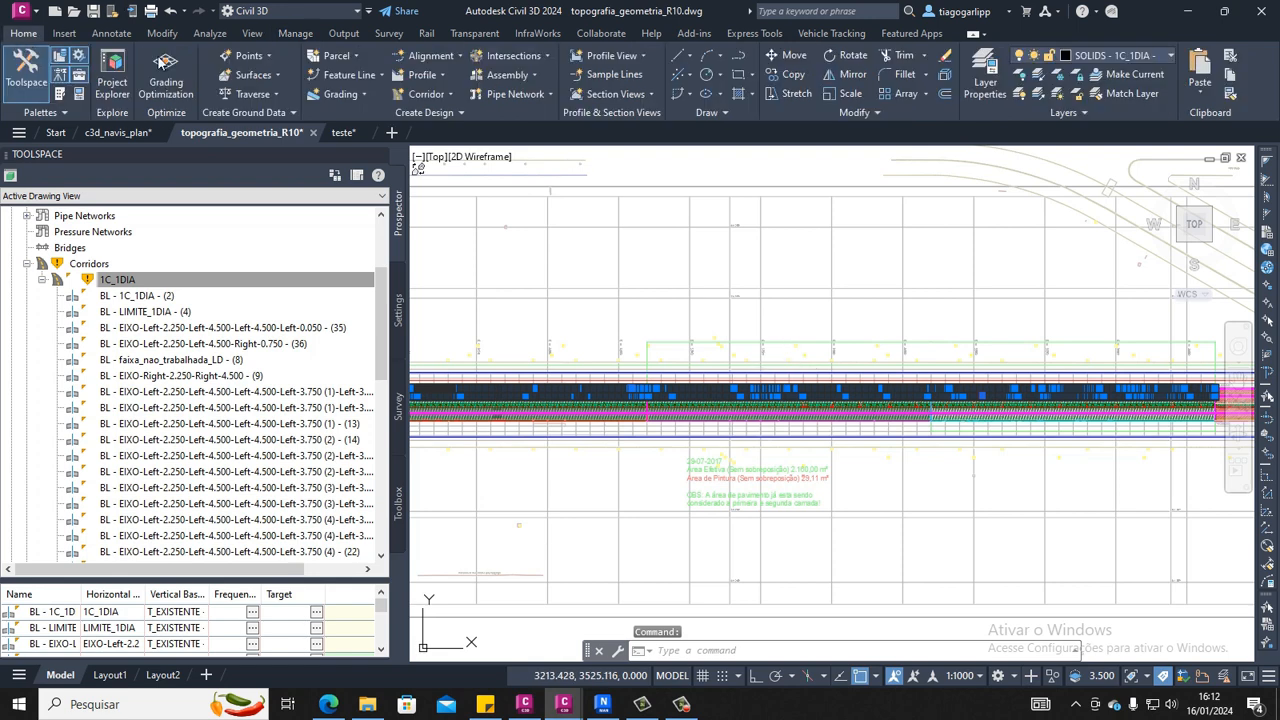
left_click(1163, 55)
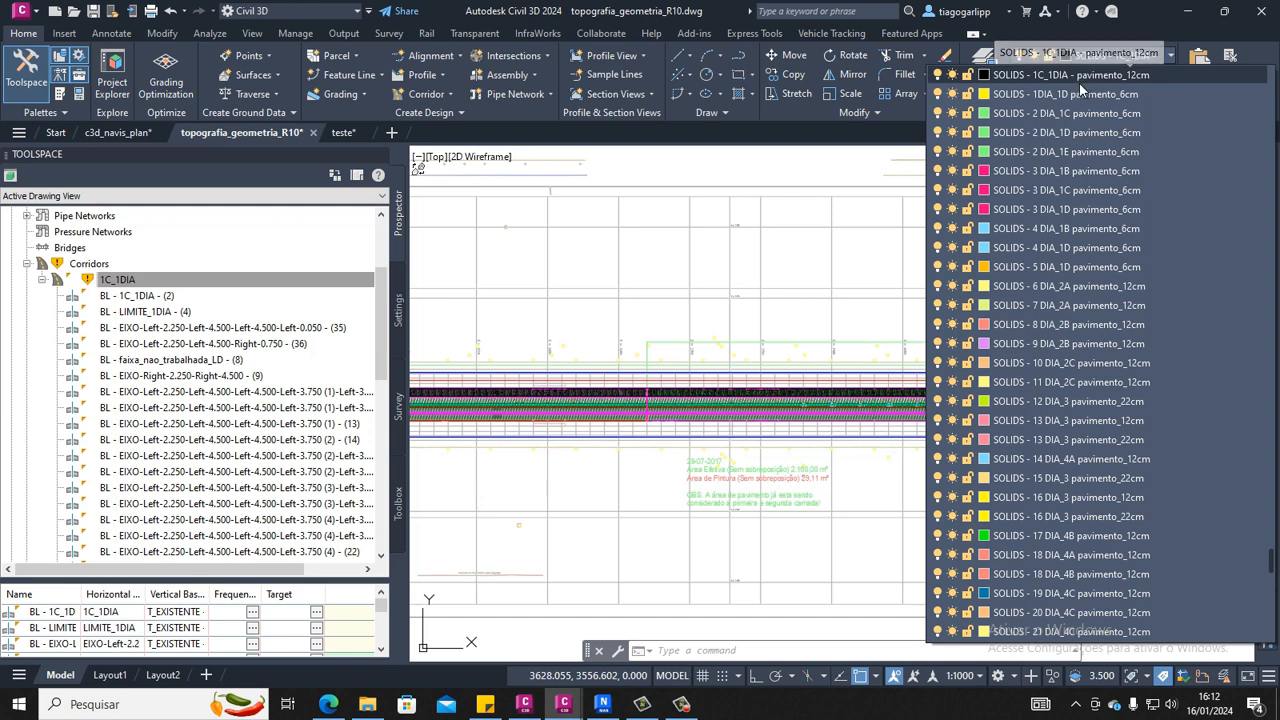
left_click(1120, 77)
key("Escape")
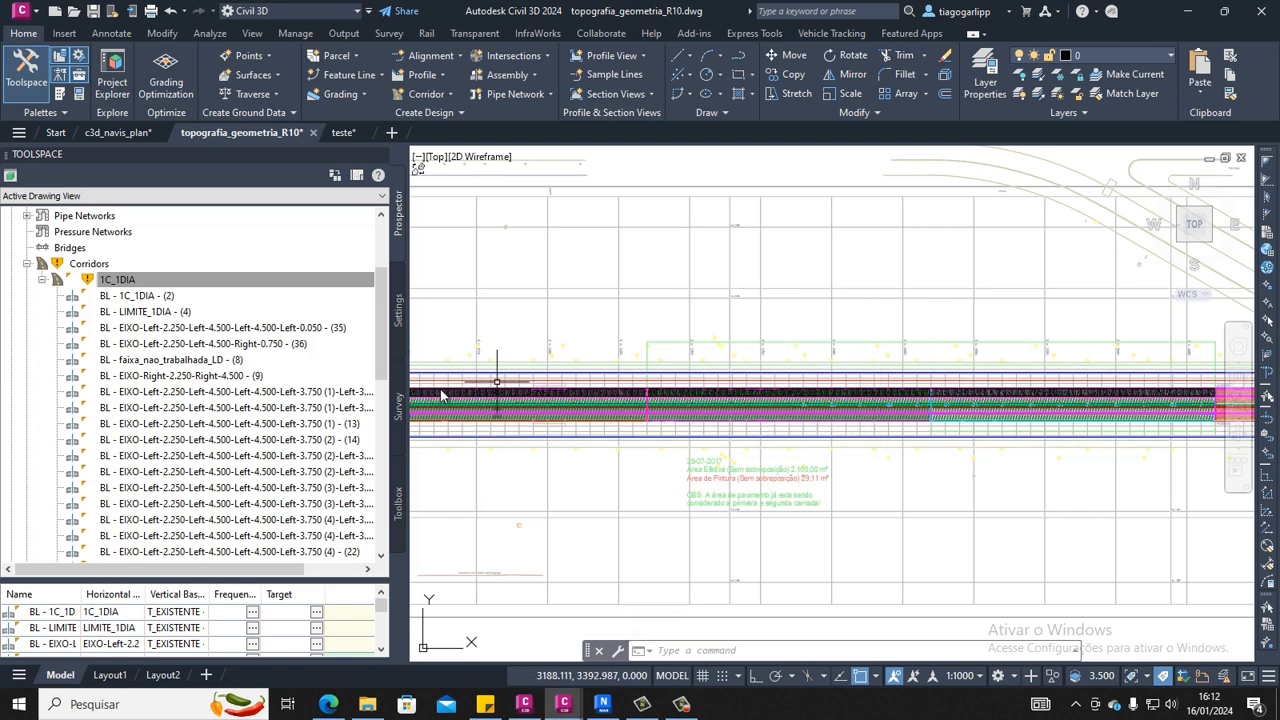
Open the drawing's property set definitions in the Style Manager and enlarge the window and its list columns
scroll(681, 345, "down", 2)
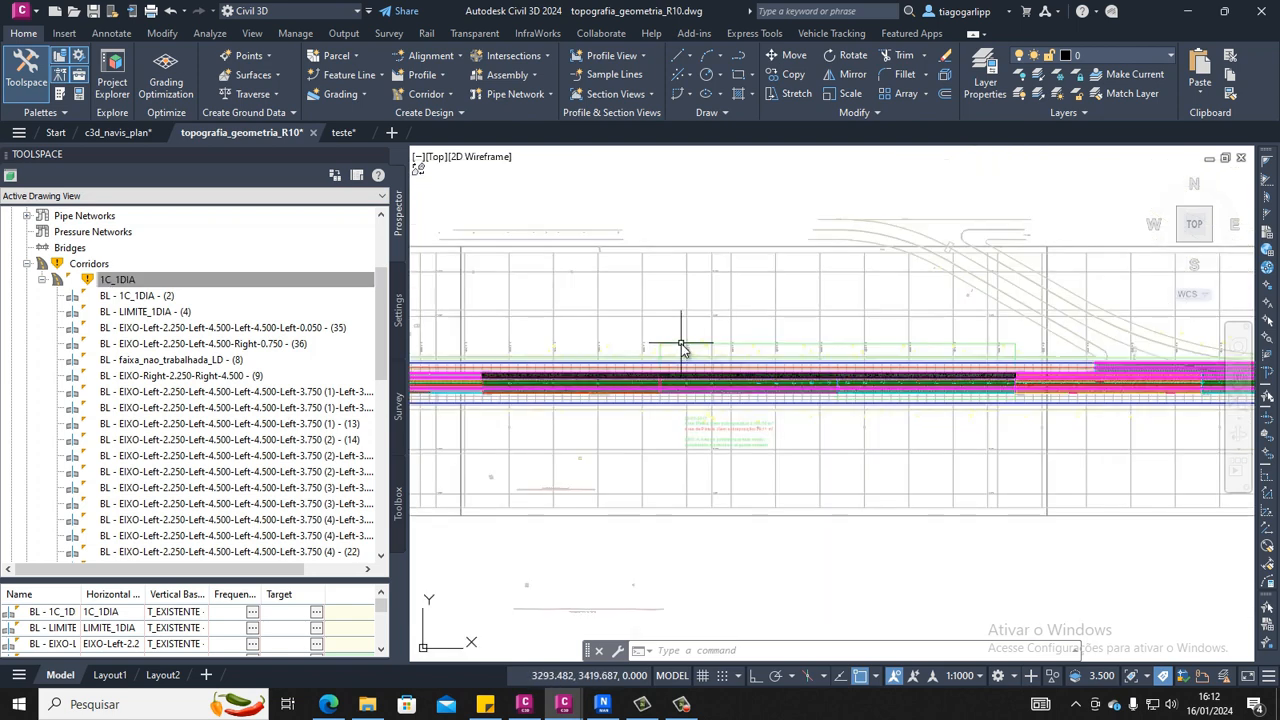
middle_click_drag(651, 343, 724, 350)
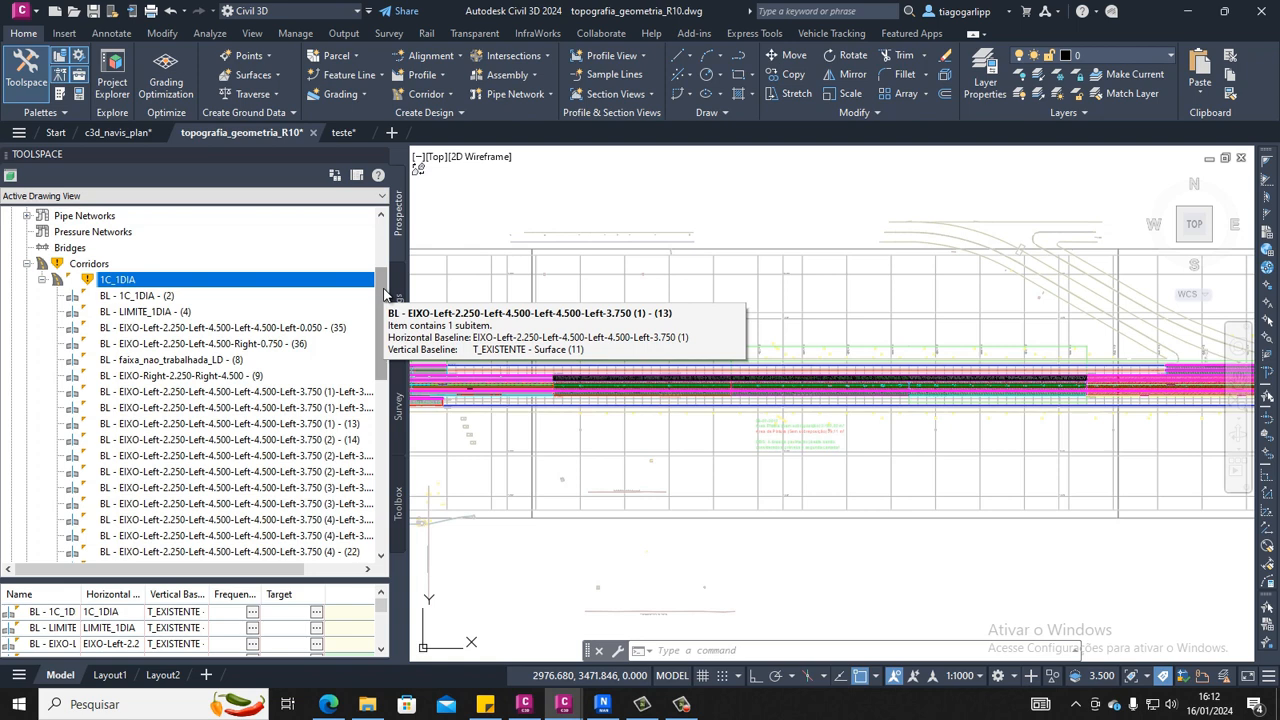
middle_click_drag(462, 292, 506, 314)
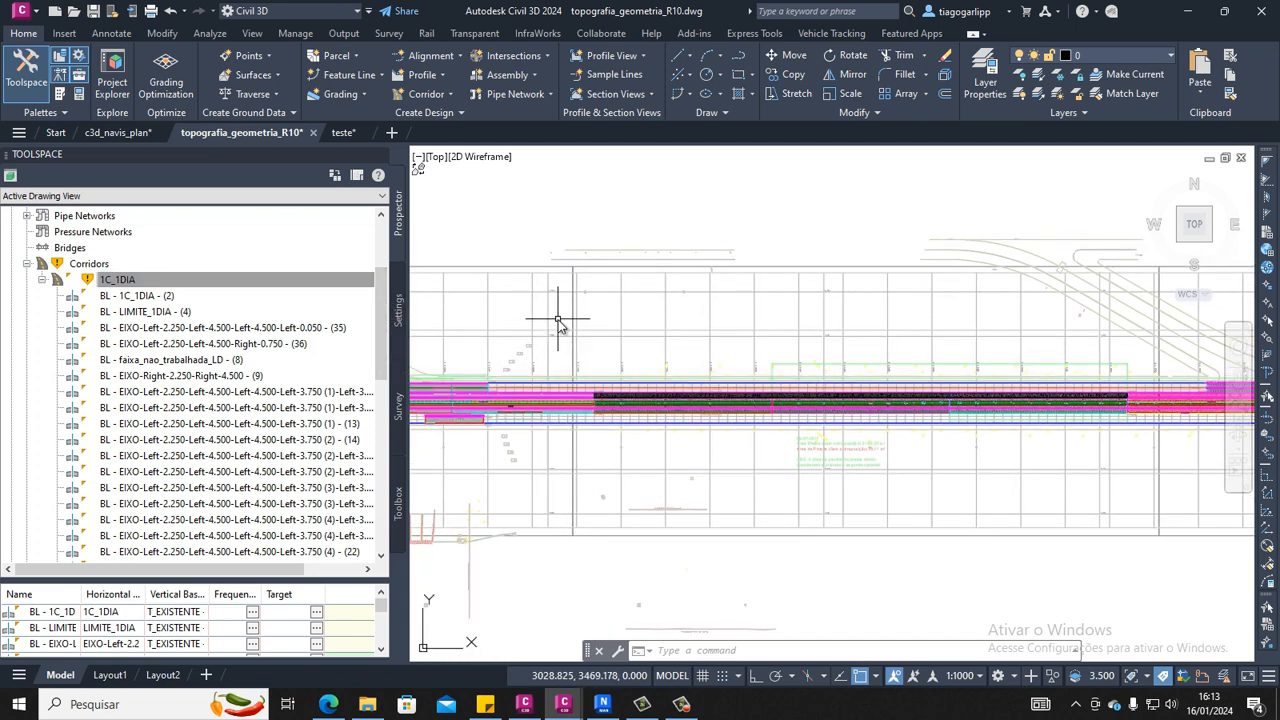
left_click(297, 34)
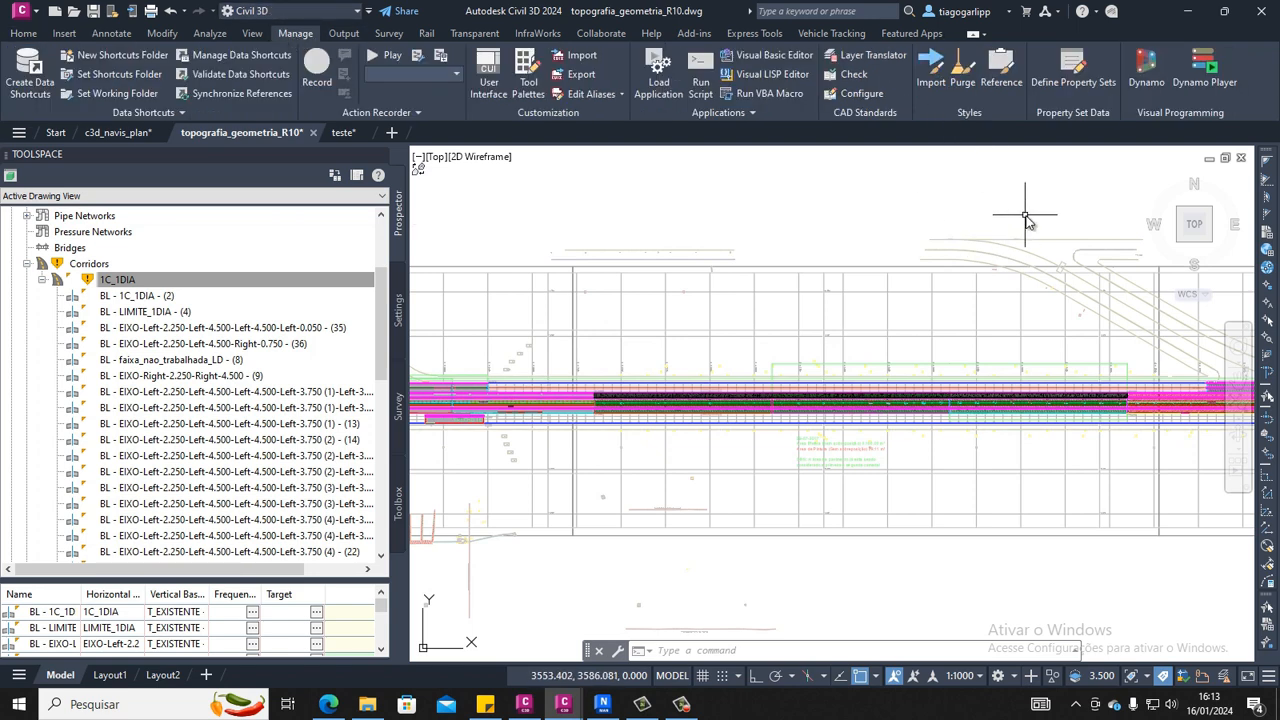
left_click(1081, 84)
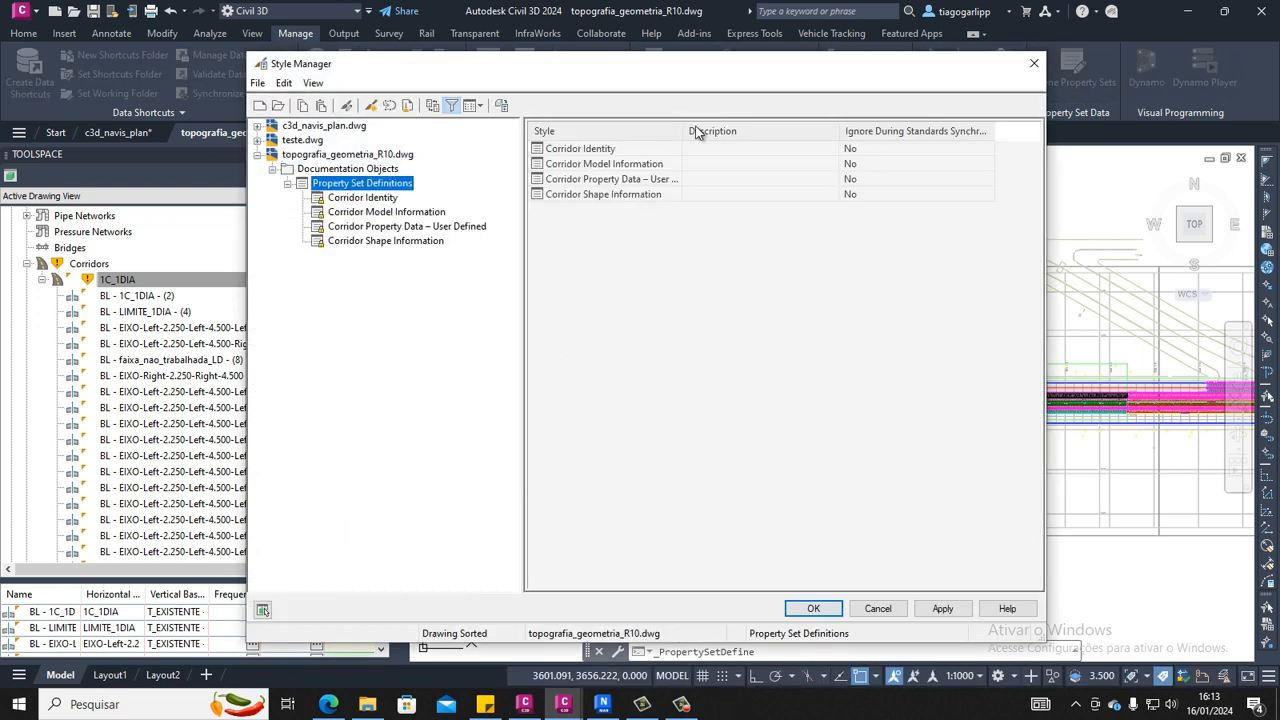
left_click_drag(683, 130, 686, 130)
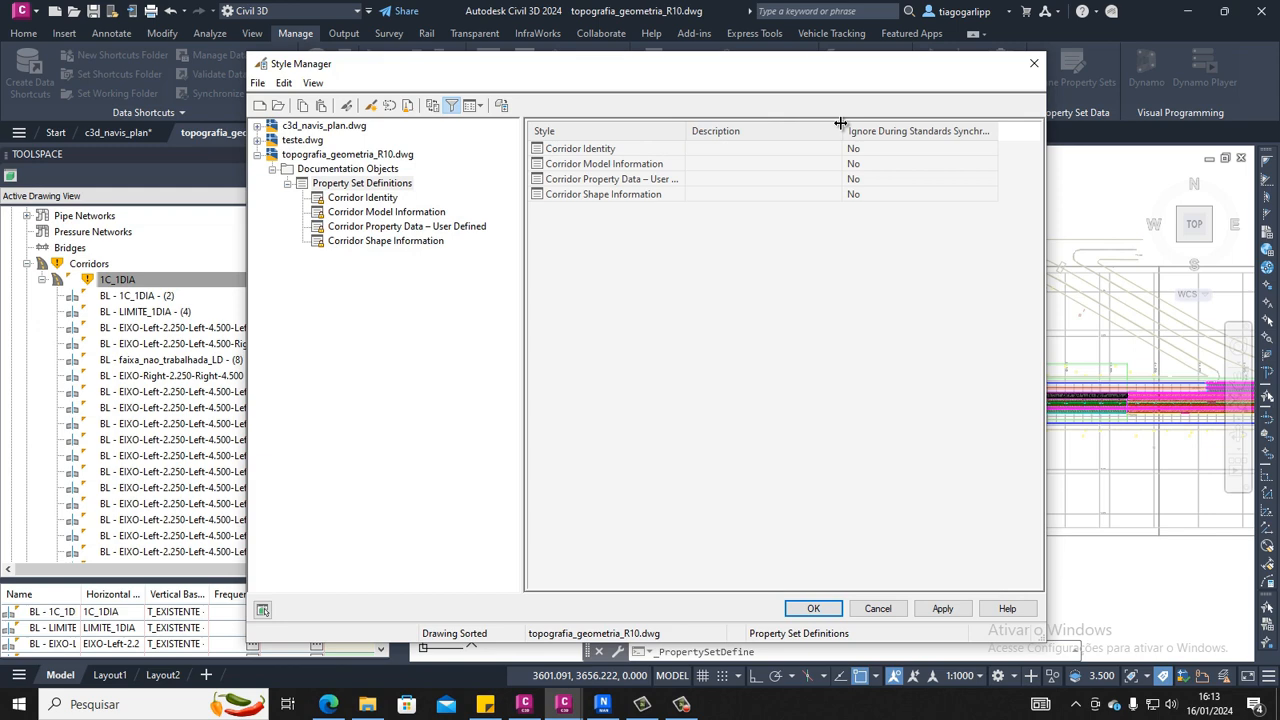
left_click_drag(997, 131, 1011, 131)
left_click_drag(738, 62, 683, 53)
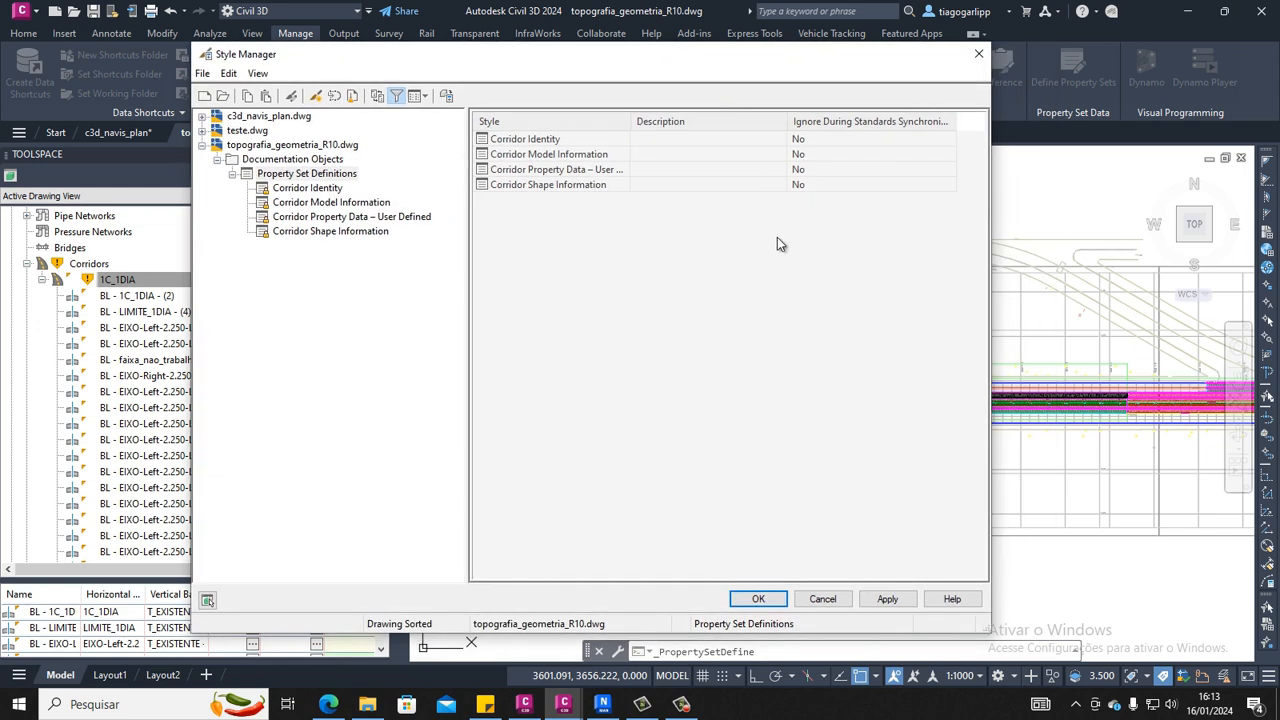
left_click(302, 175)
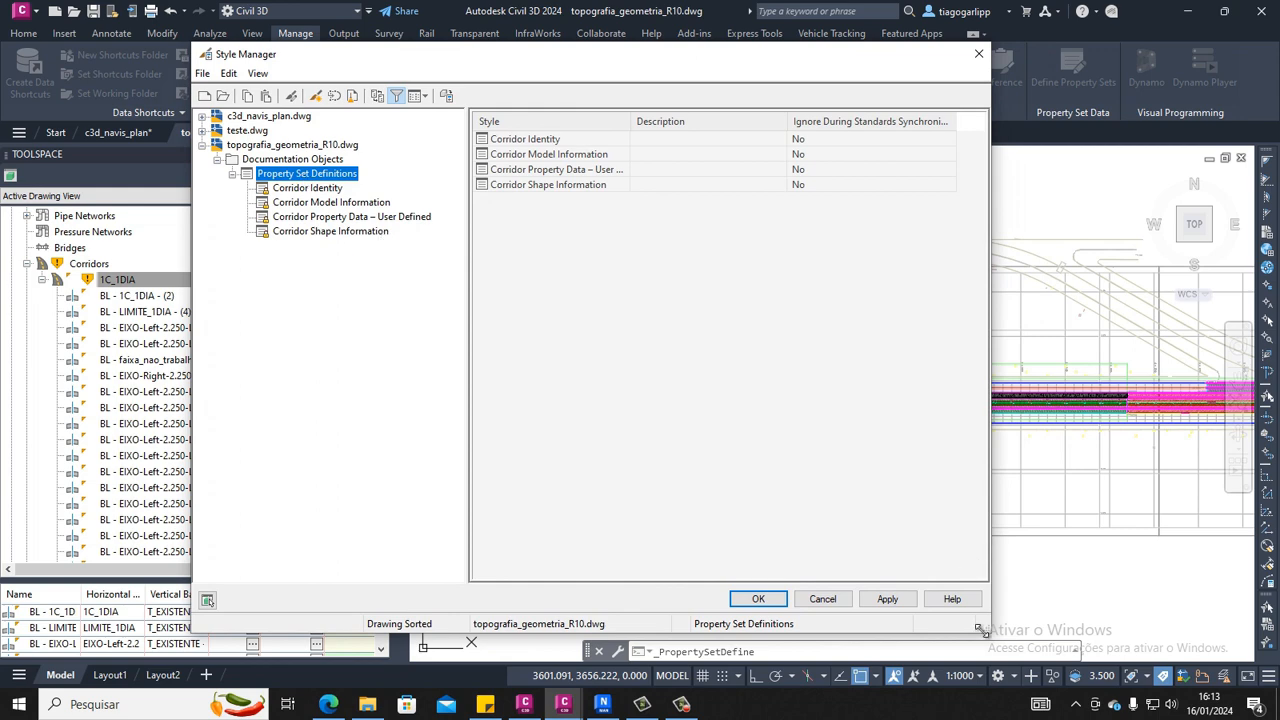
left_click_drag(980, 628, 1050, 652)
Inspect the properties and applicable objects of the Corridor Identity, Corridor Model Information and Corridor Property Data – User Defined sets
left_click(307, 188)
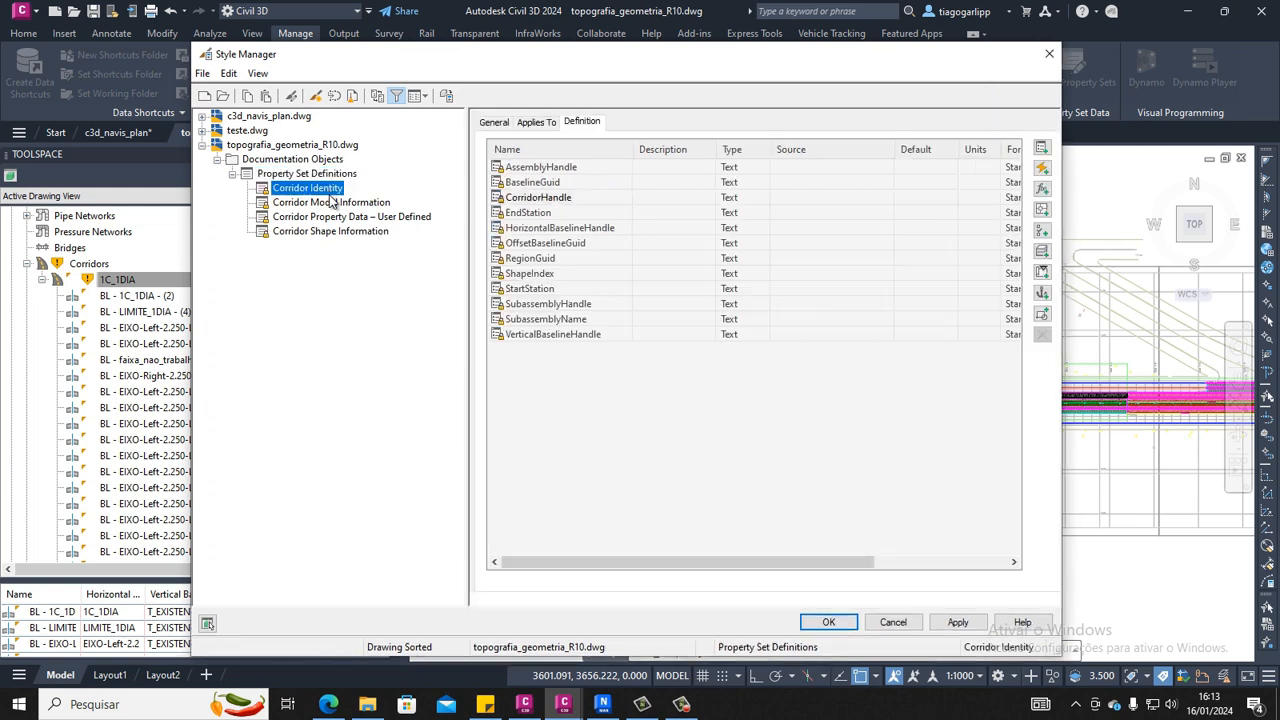
left_click(536, 122)
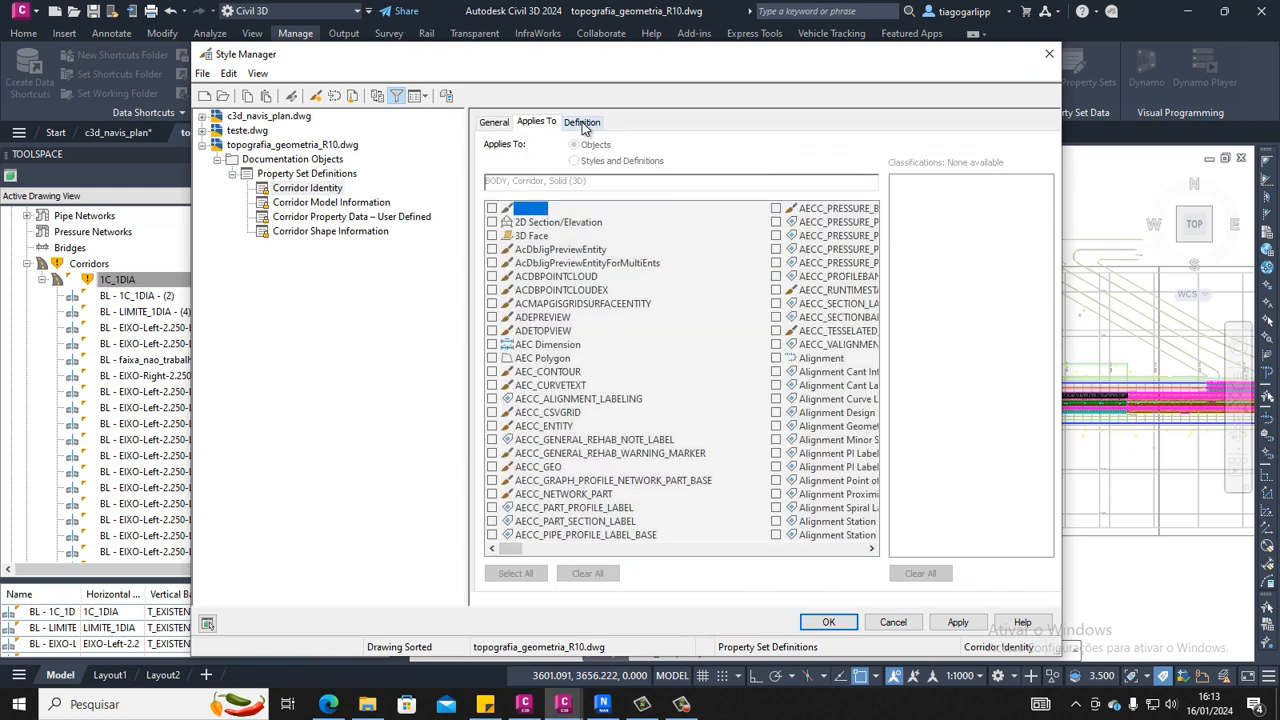
left_click(338, 205)
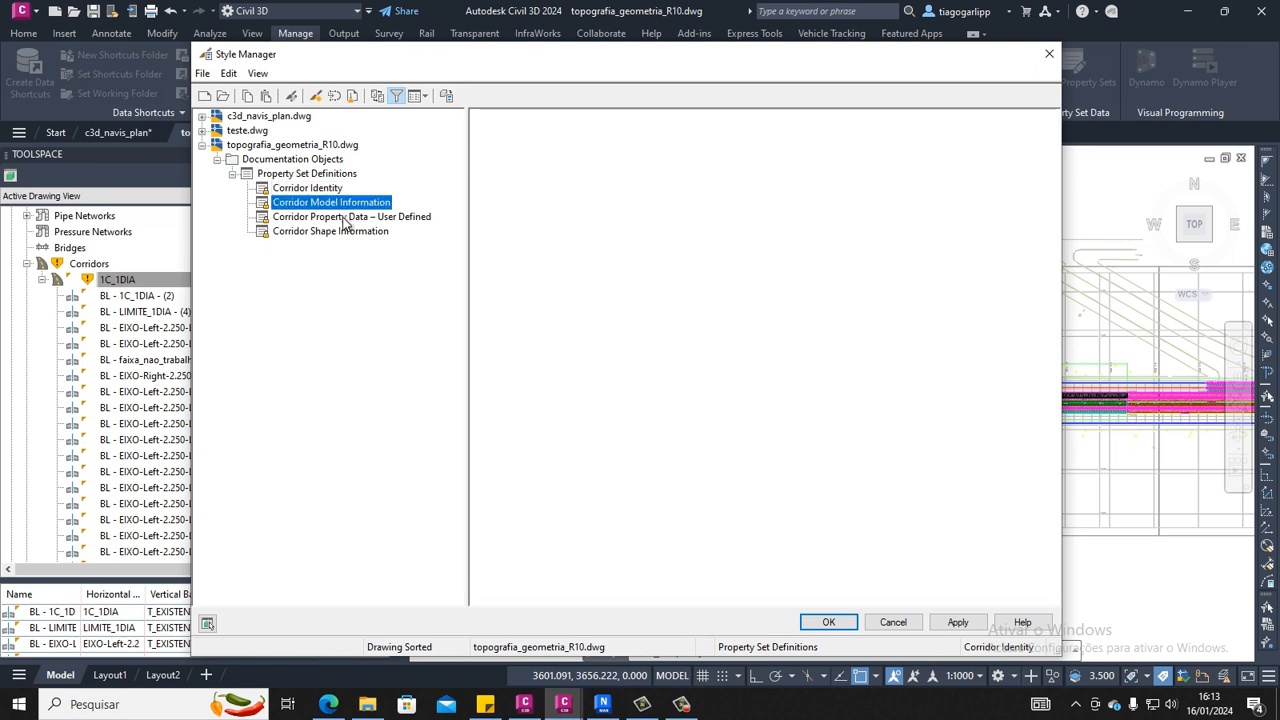
left_click(345, 218)
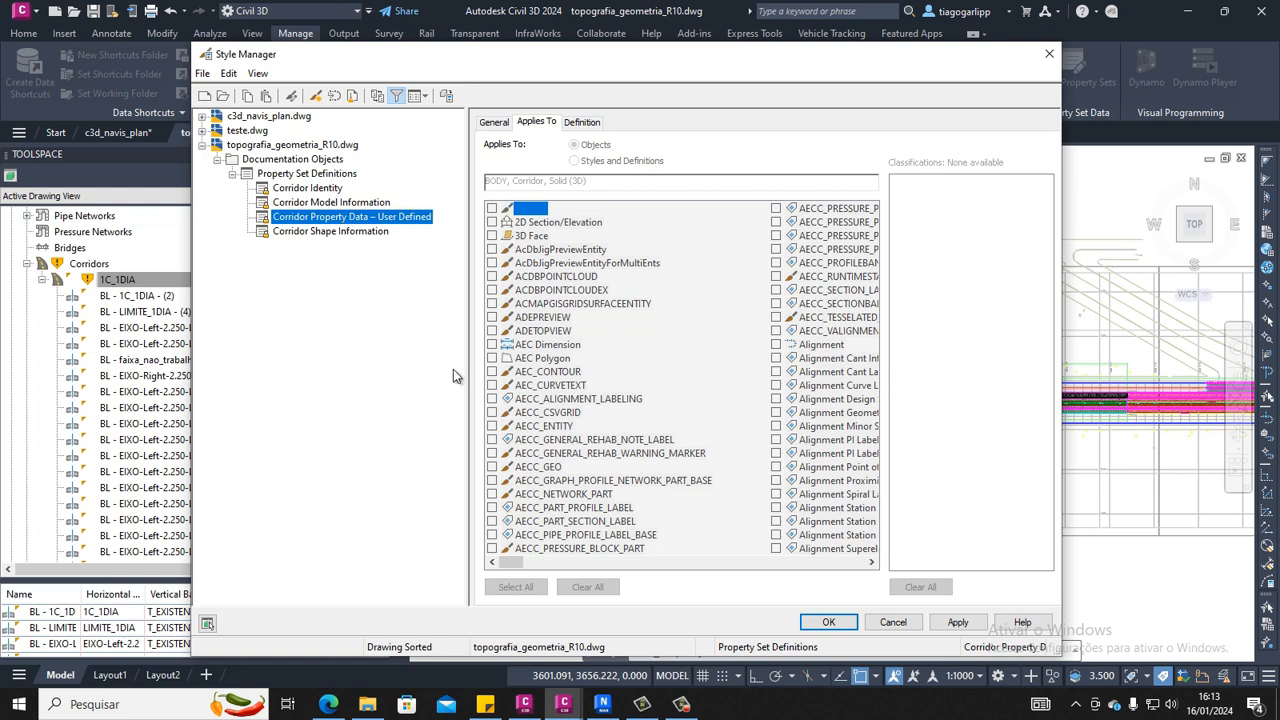
left_click(516, 564)
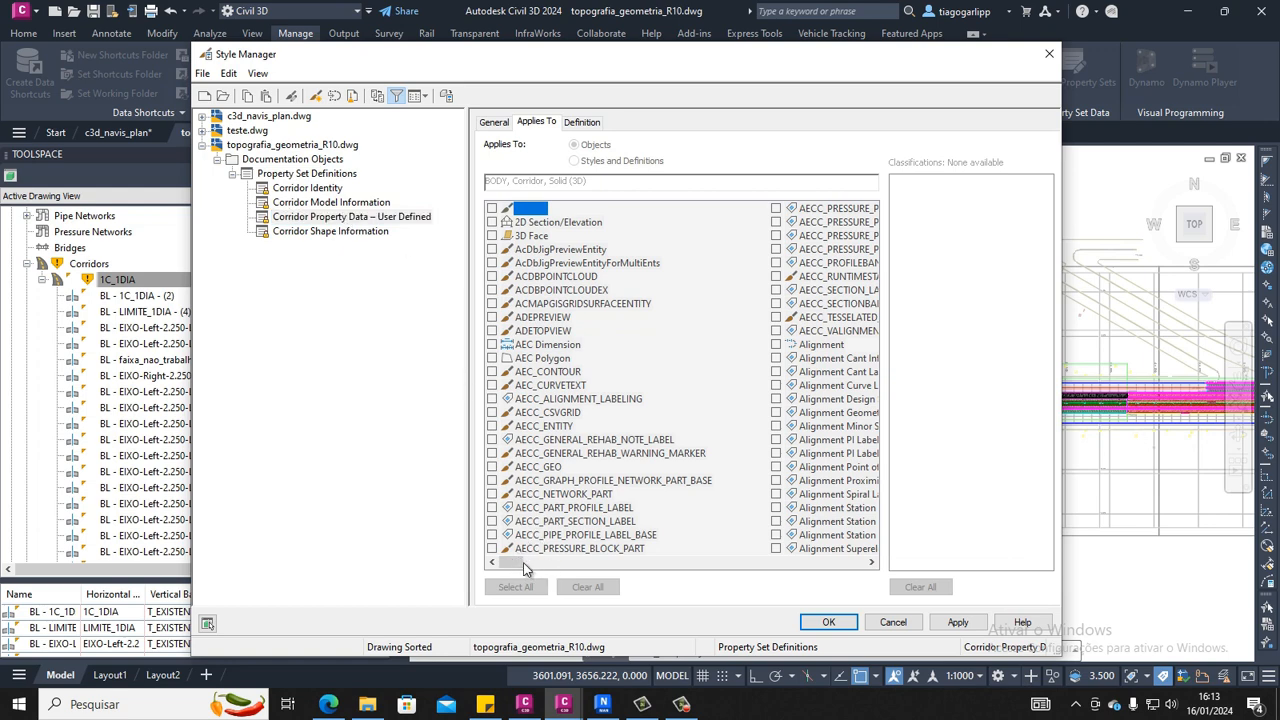
Review which objects the Corridor Shape Information set applies to and examine its property definitions, including CodeName
left_click(322, 238)
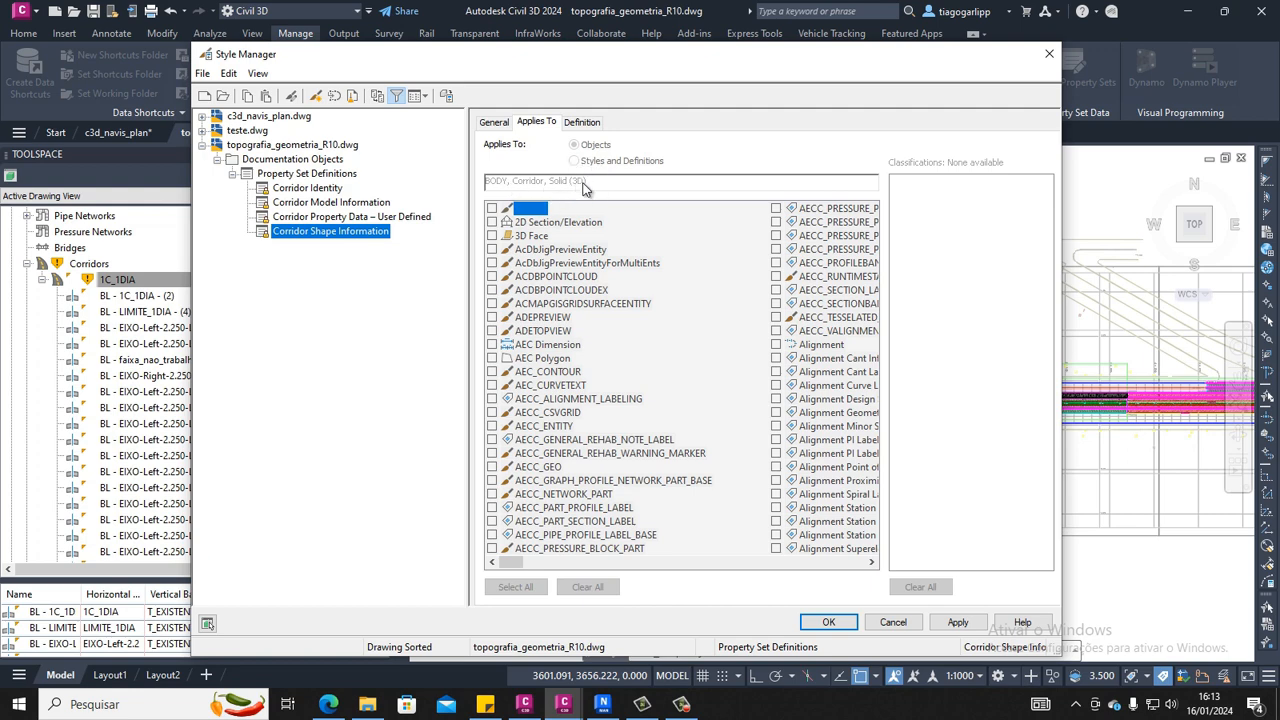
left_click(586, 126)
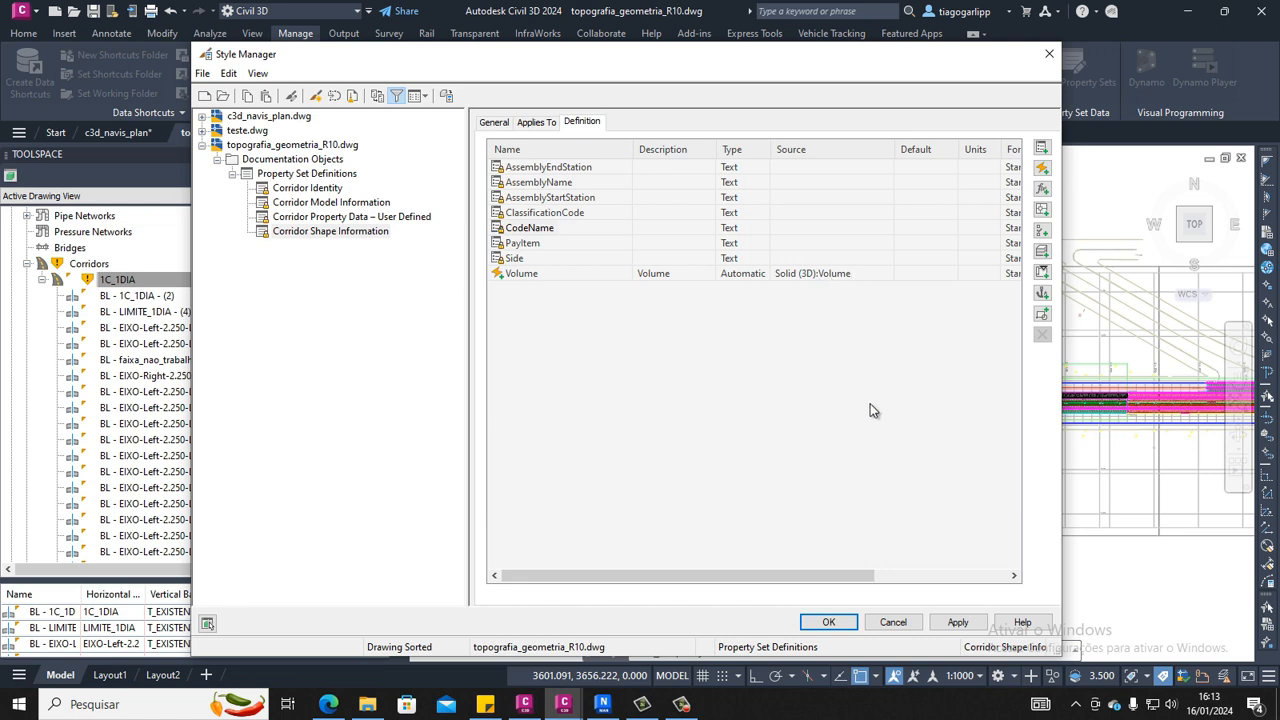
left_click(537, 232)
Create a new property set definition named material in topografia_geometria_R10.dwg
left_click(314, 176)
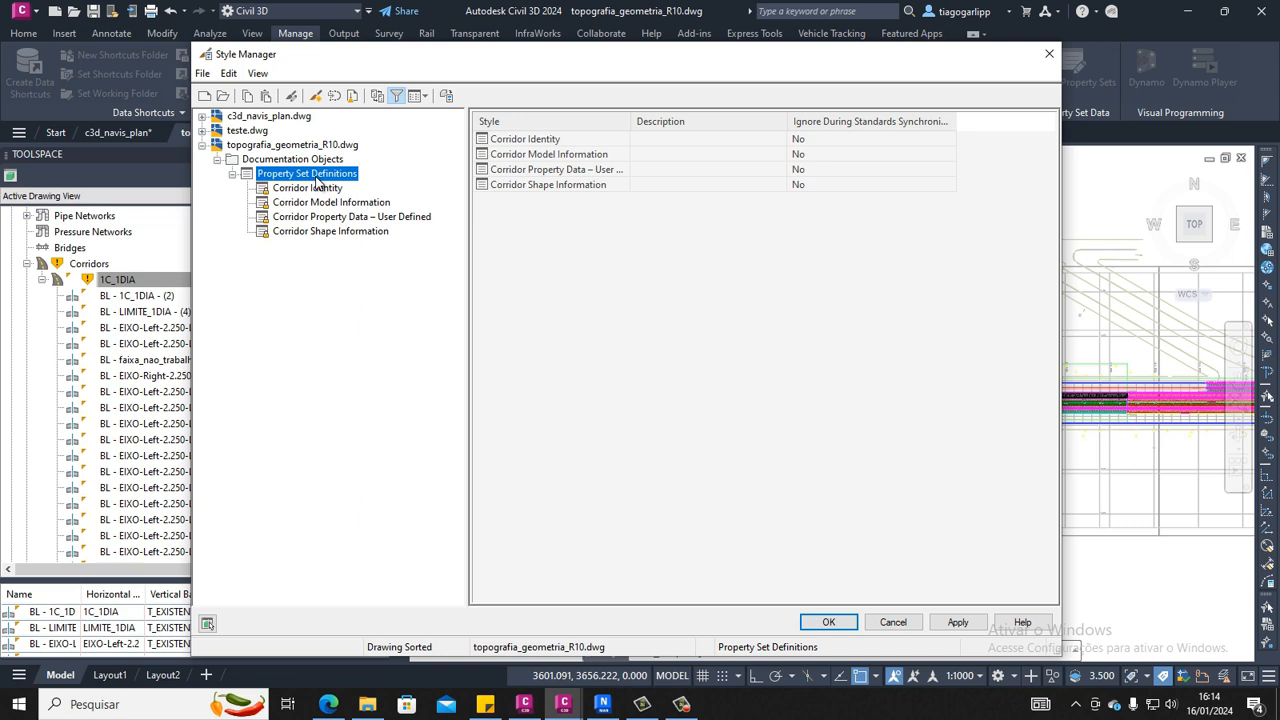
right_click(317, 180)
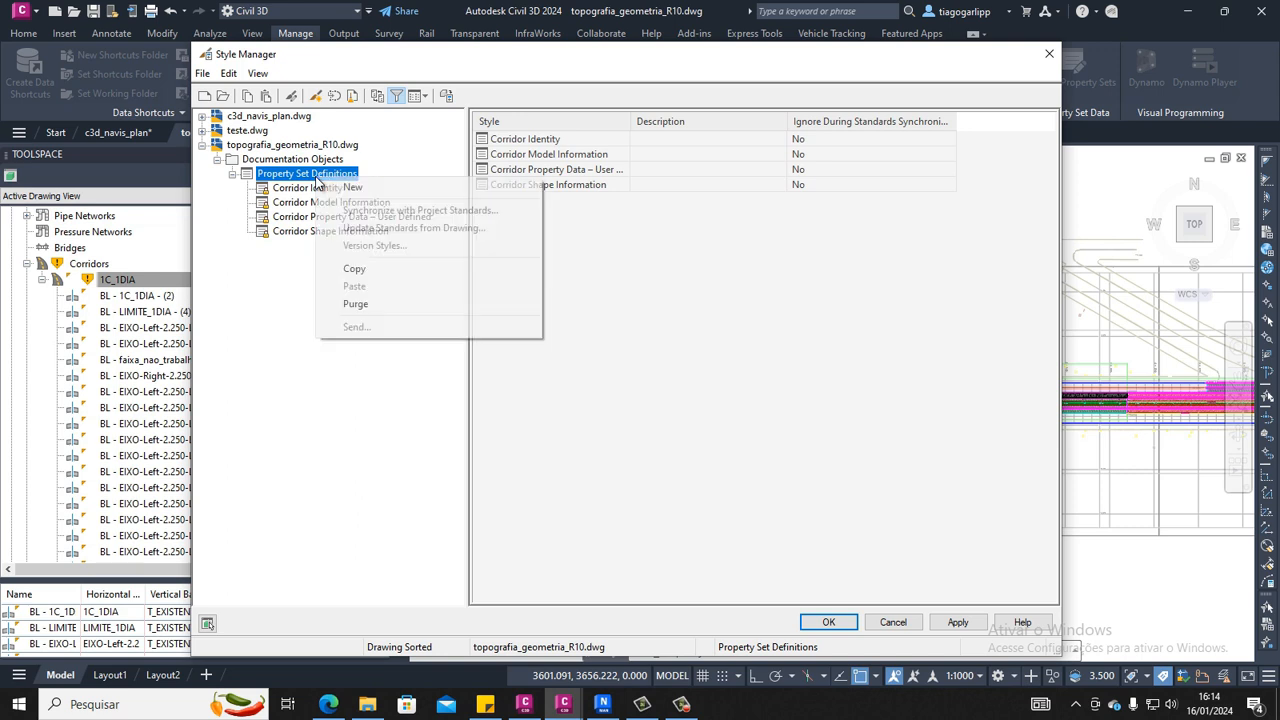
left_click(357, 187)
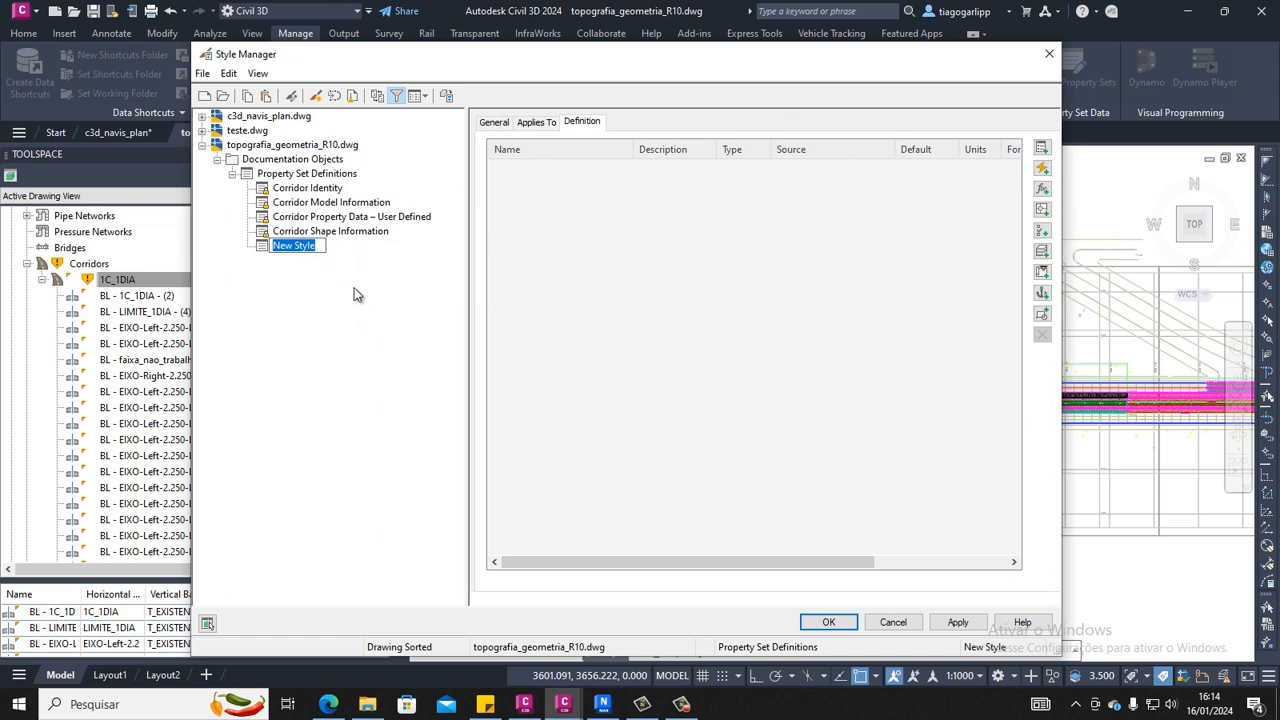
type("matere")
key("BackSpace")
key("BackSpace")
key("BackSpace")
type("erial")
key("Return")
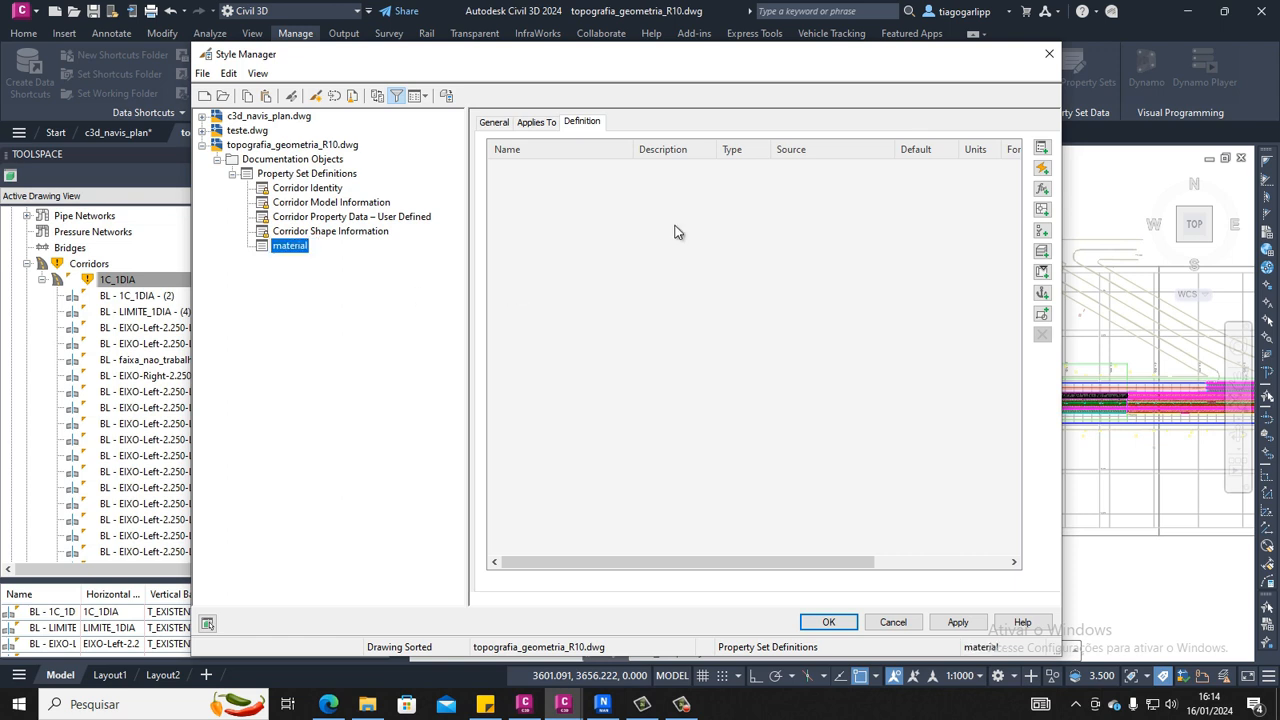
Add a manual text property named material to the material set and set its default value to Concrete
left_click(1042, 149)
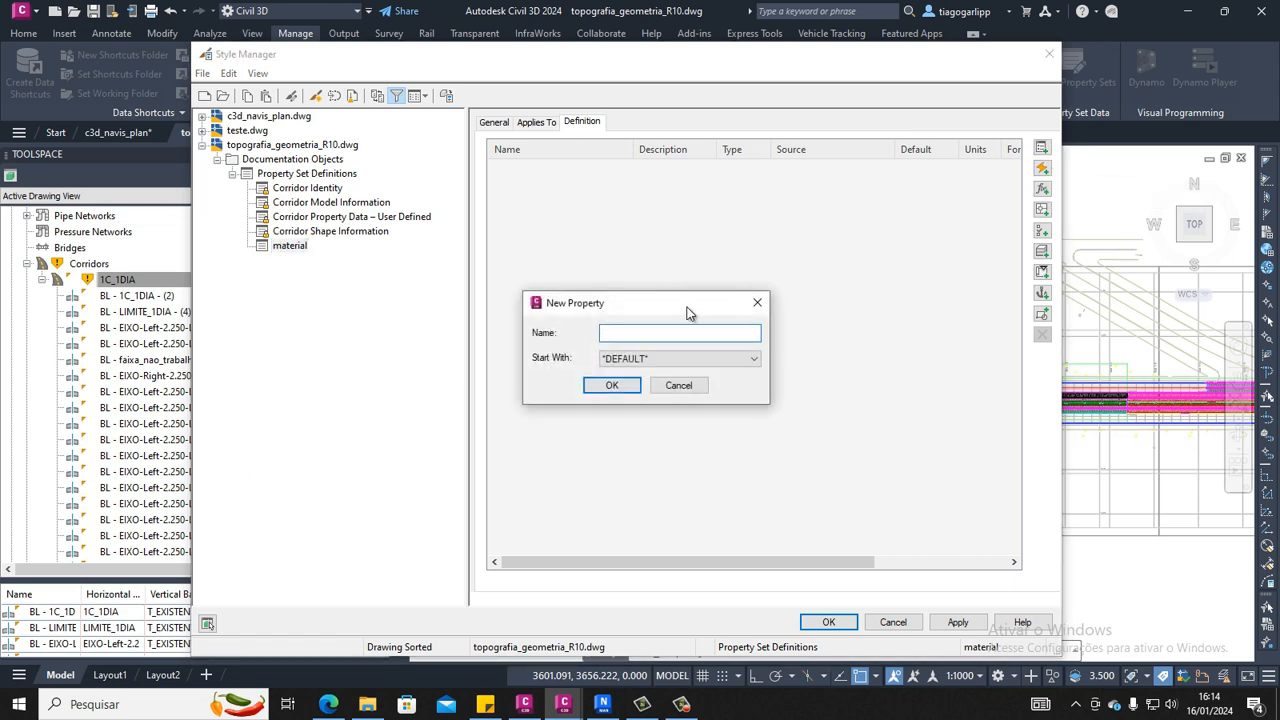
type("material")
left_click(613, 386)
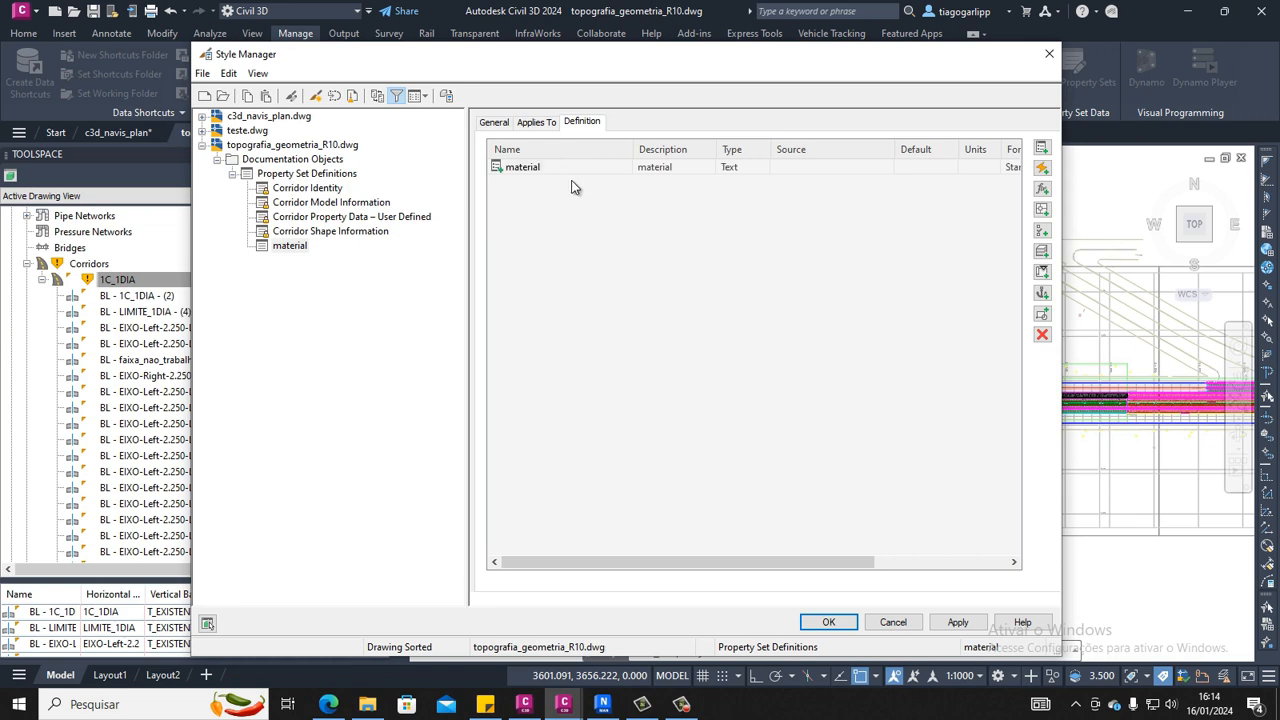
left_click(816, 168)
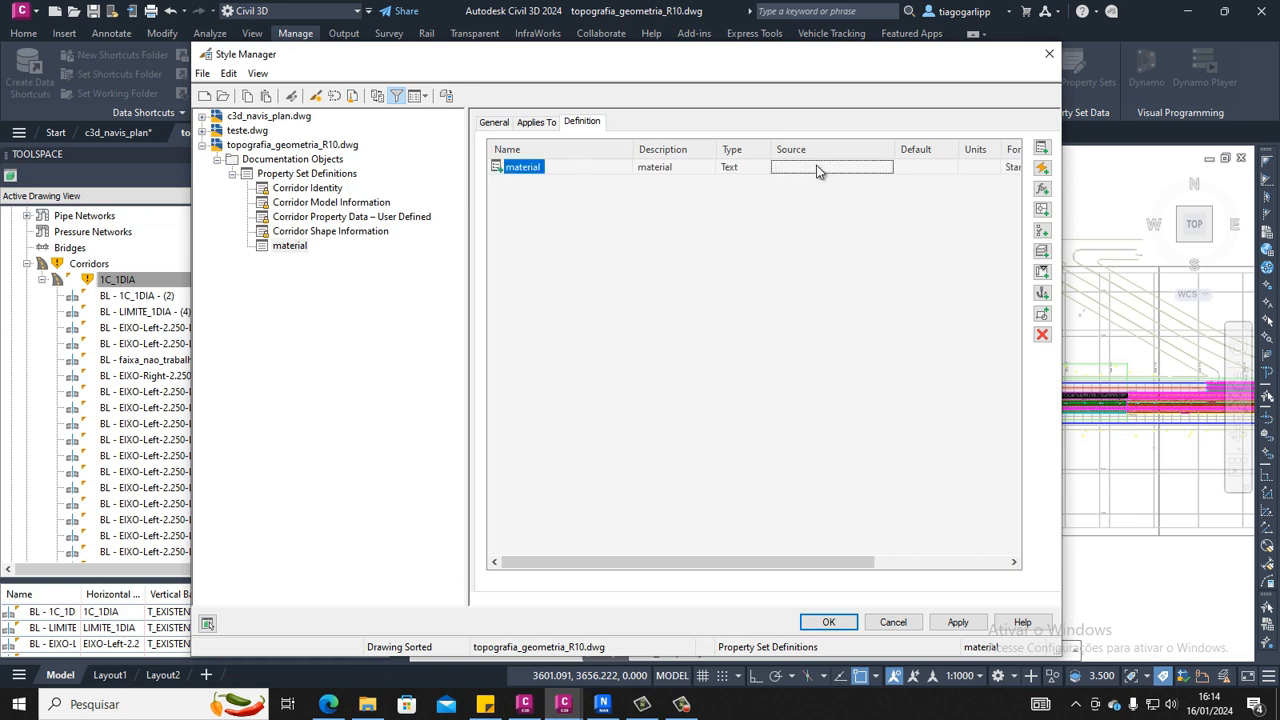
left_click(868, 170)
left_click(913, 166)
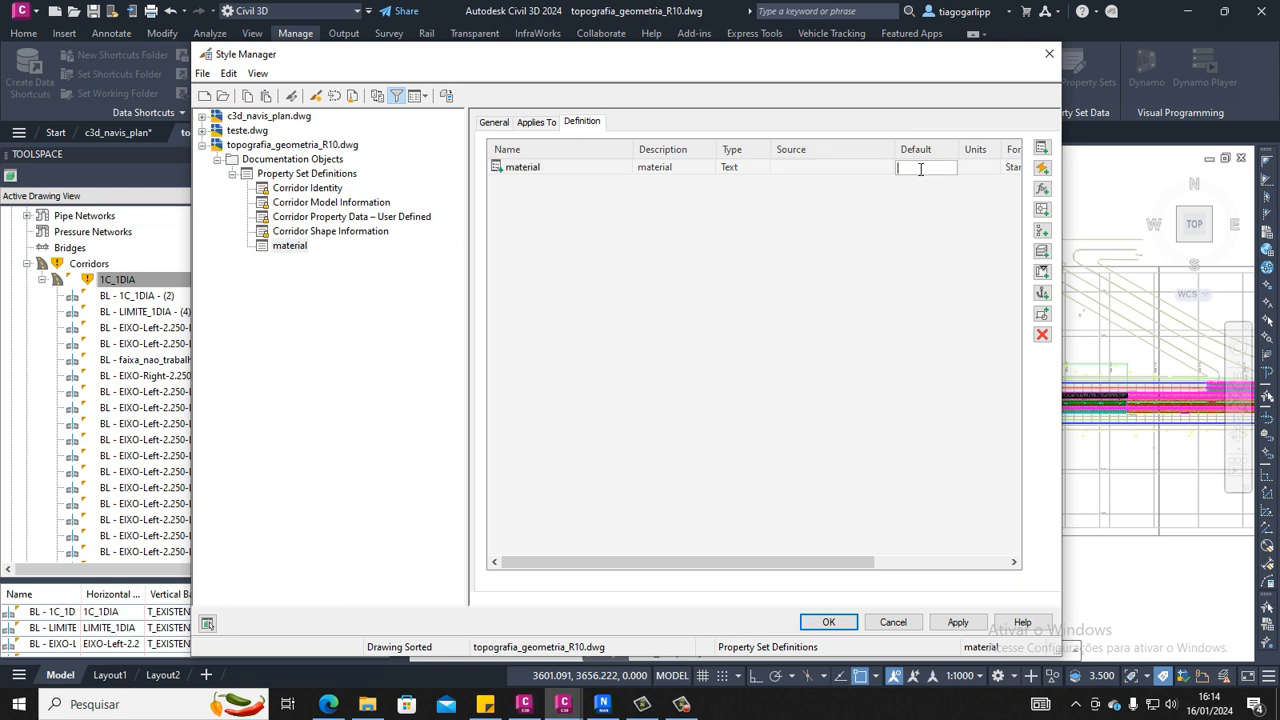
type("CB")
left_click(904, 209)
Make the material property set apply only to Solid (3D) objects, recheck its definition, and save the changes
left_click(545, 128)
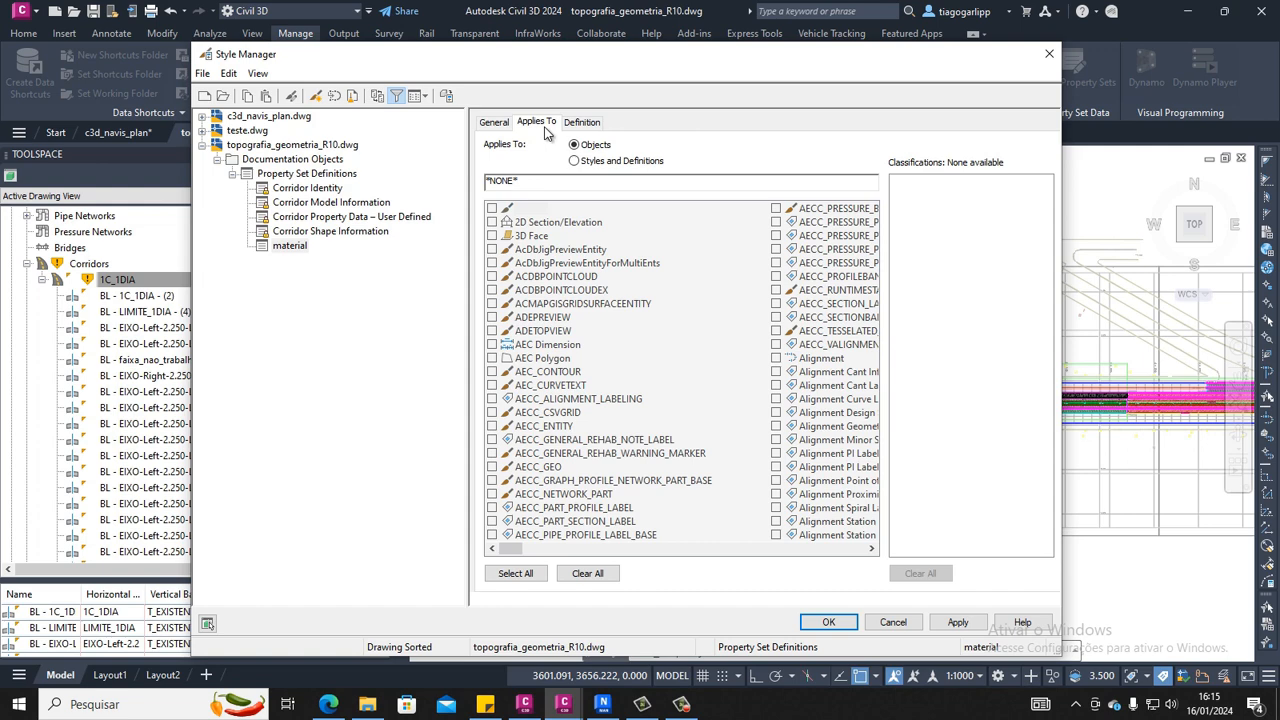
left_click(550, 455)
type("so")
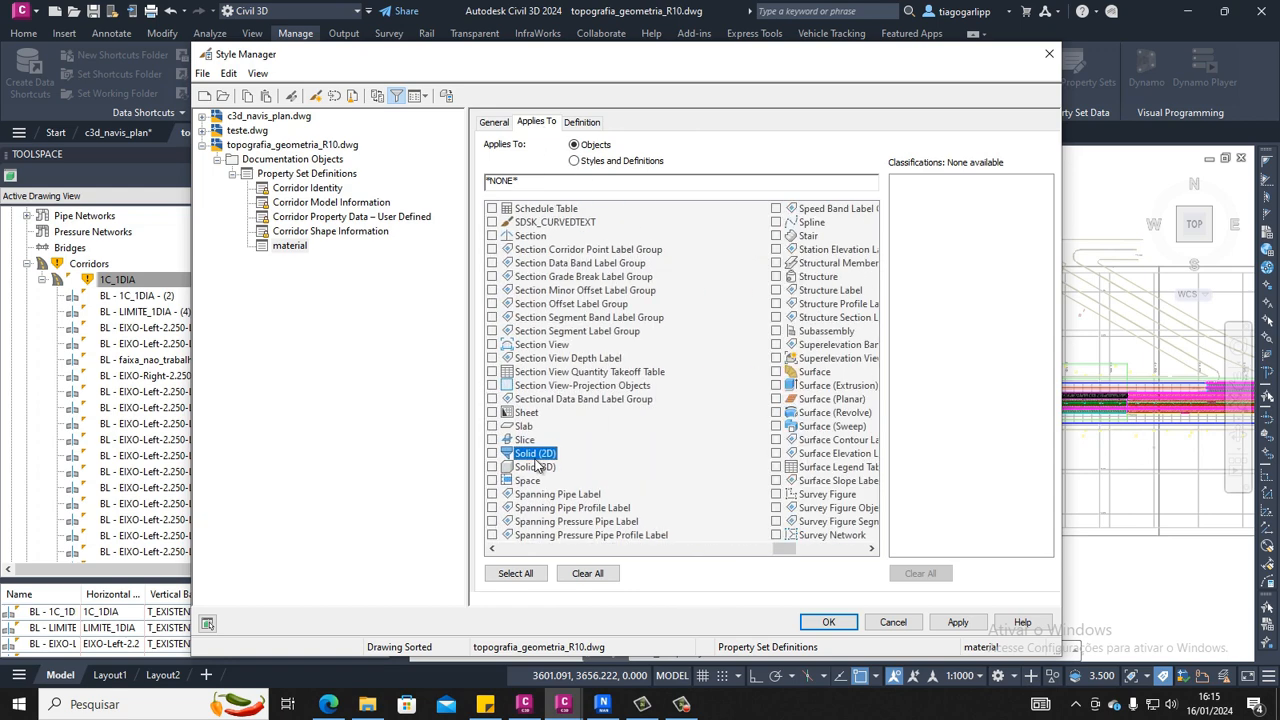
left_click(527, 467)
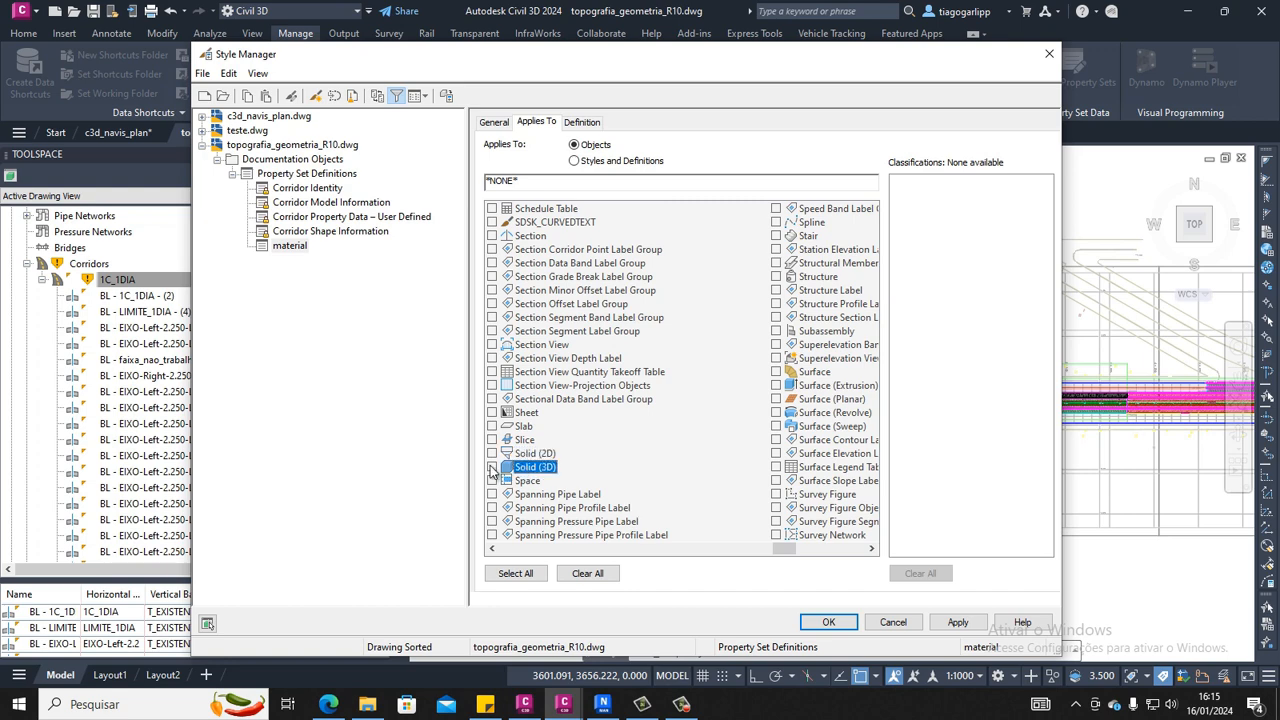
left_click(955, 622)
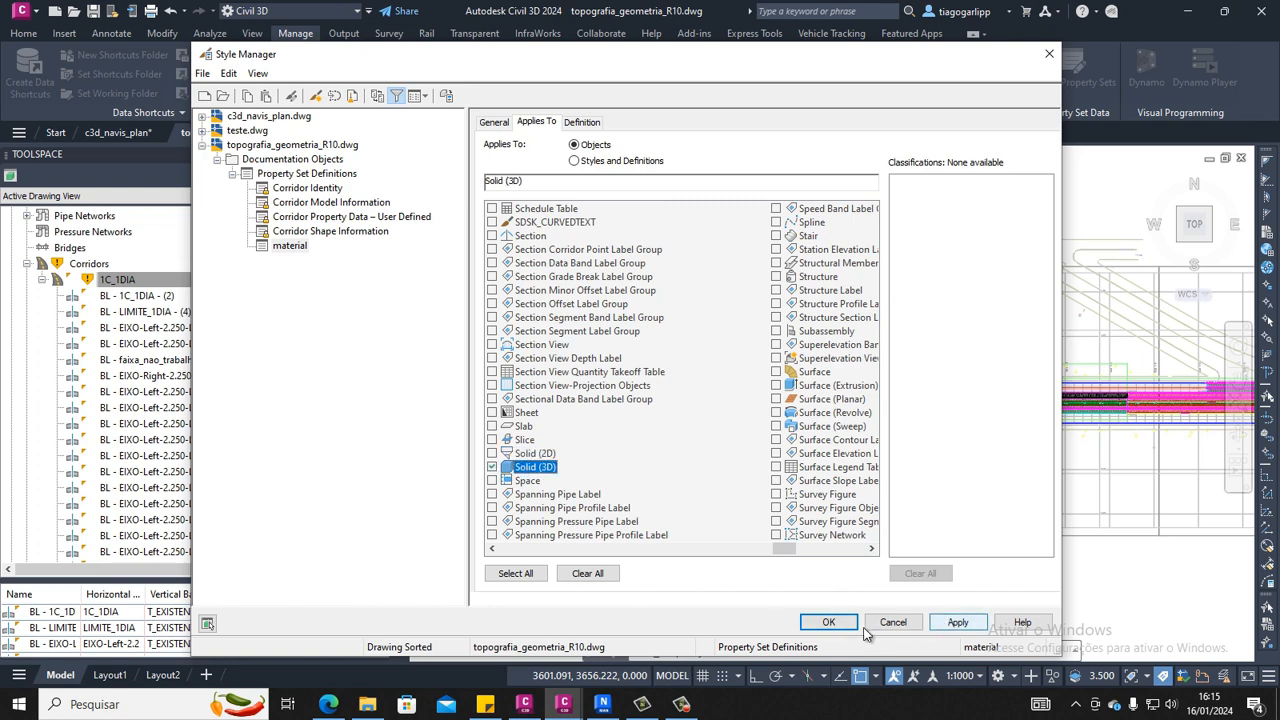
left_click(584, 123)
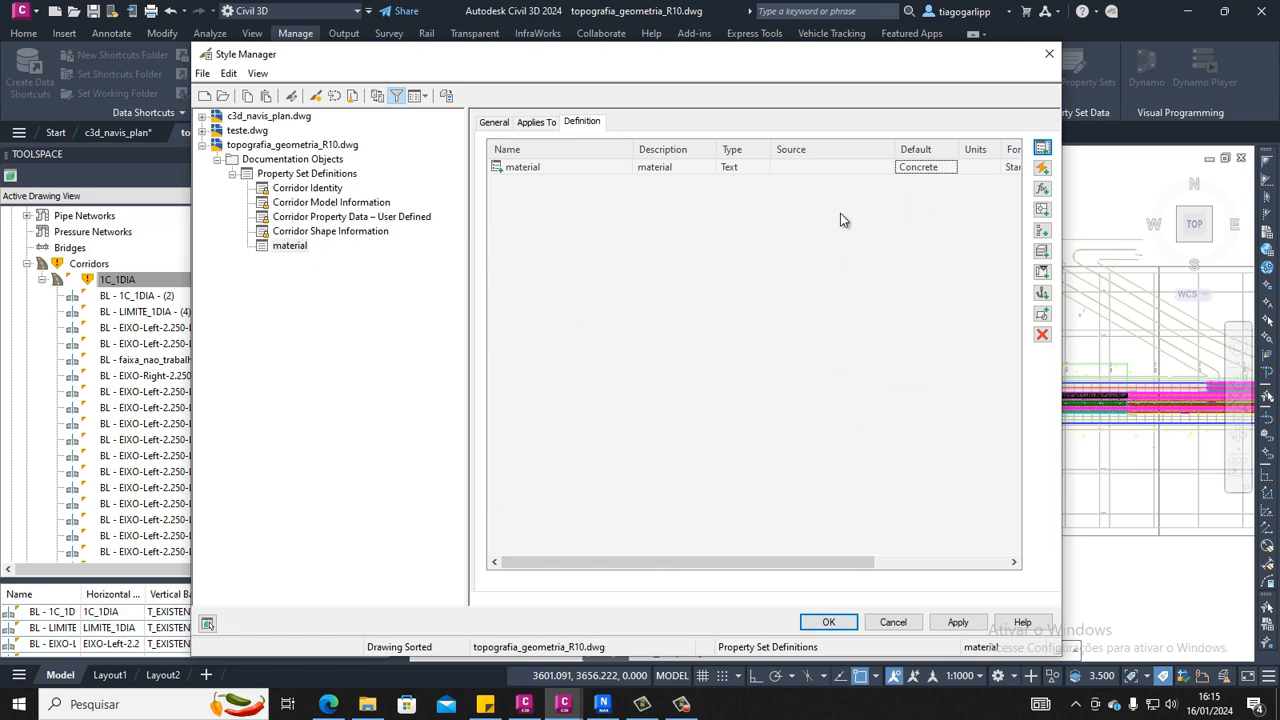
left_click(829, 622)
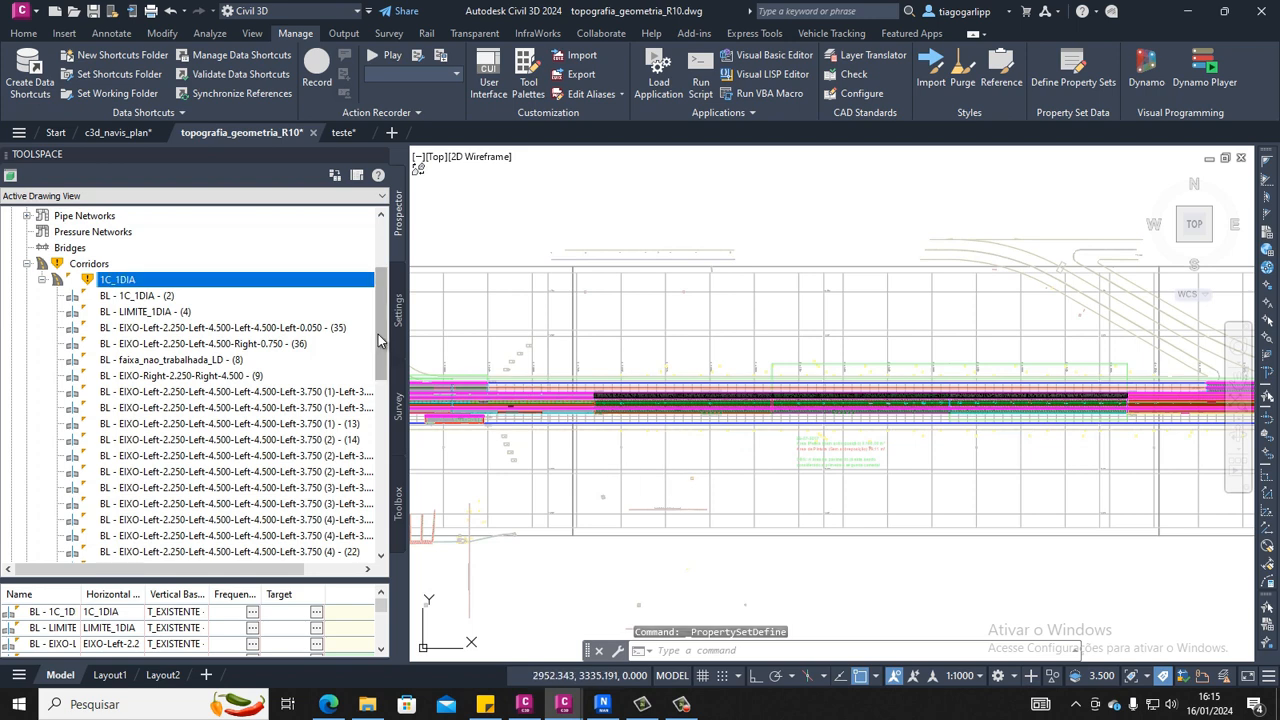
mouse_move(382, 336)
left_mouse_down()
mouse_move(382, 305)
mouse_move(381, 331)
left_mouse_up()
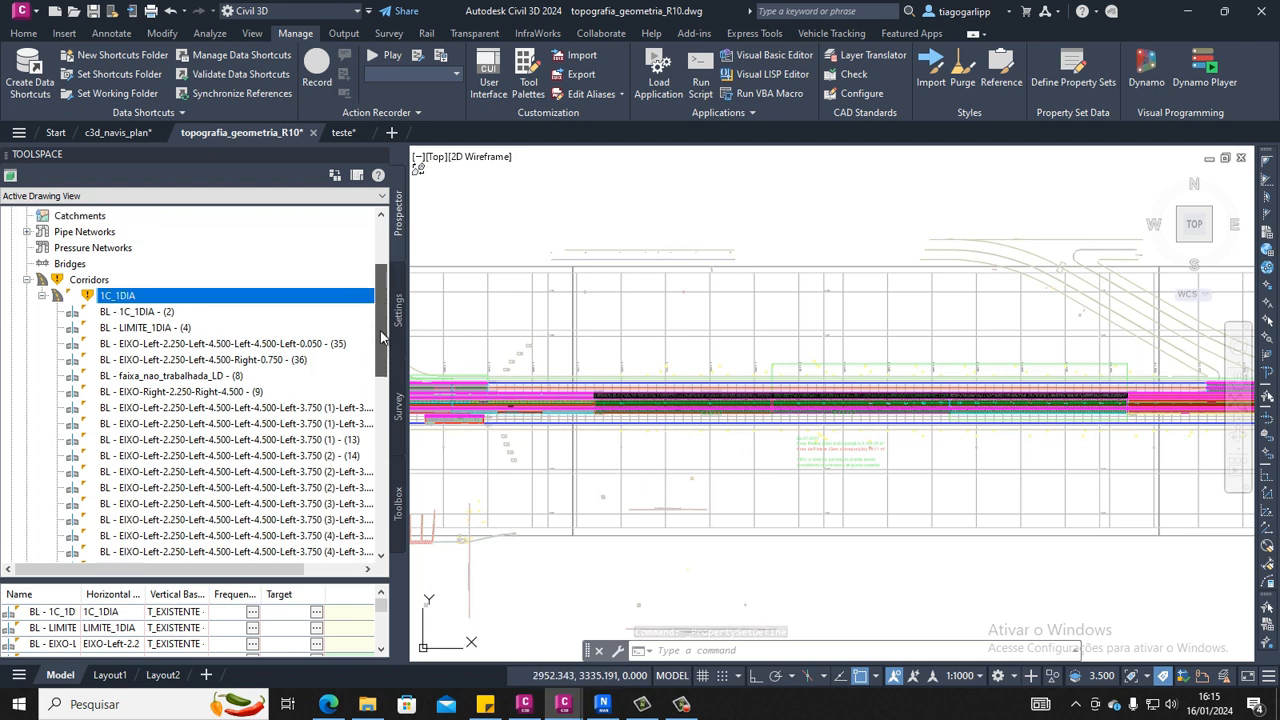
scroll(381, 337, "down", 1)
left_click_drag(380, 338, 380, 343)
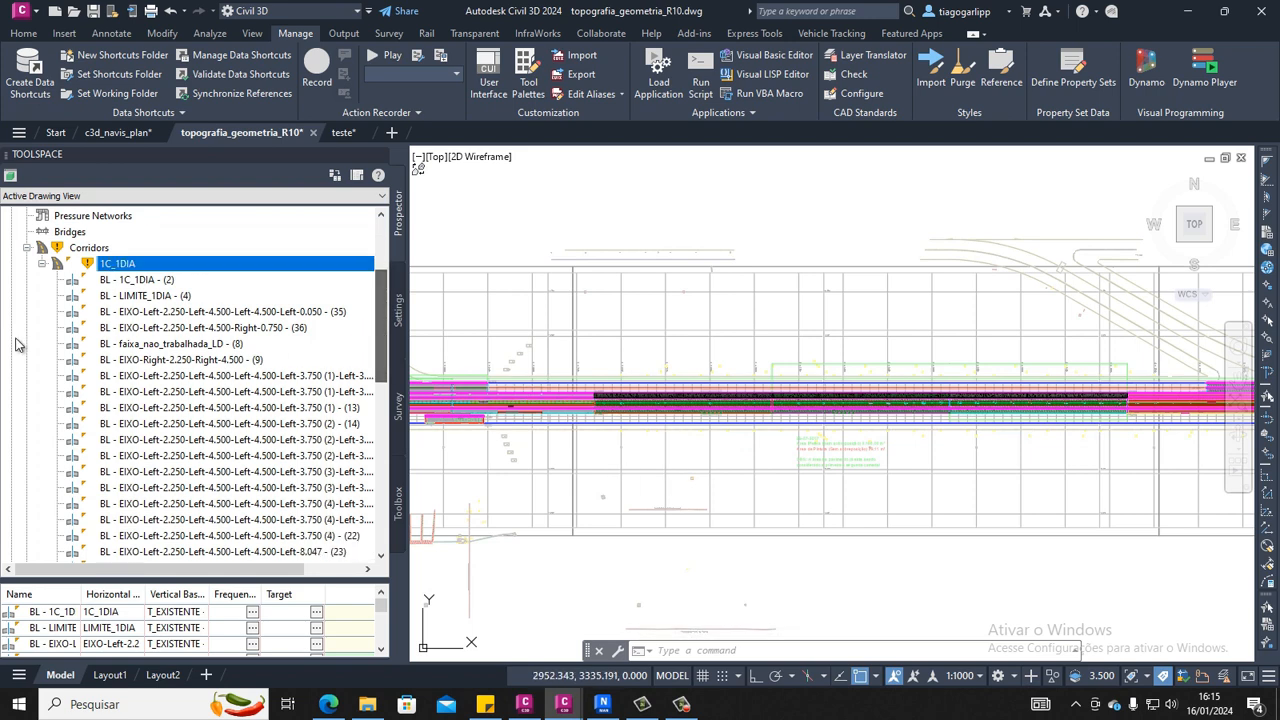
scroll(16, 336, "up", 3)
scroll(81, 364, "down", 1)
scroll(155, 438, "down", 2)
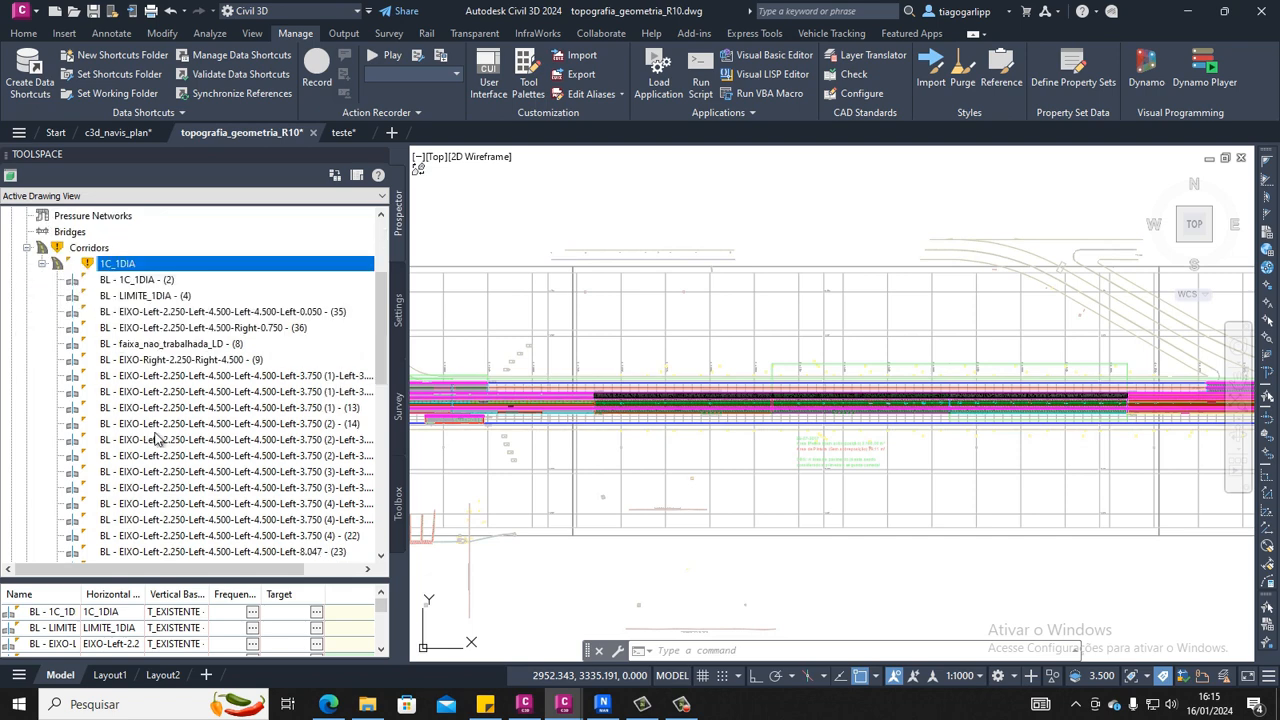
middle_click_drag(522, 457, 670, 457)
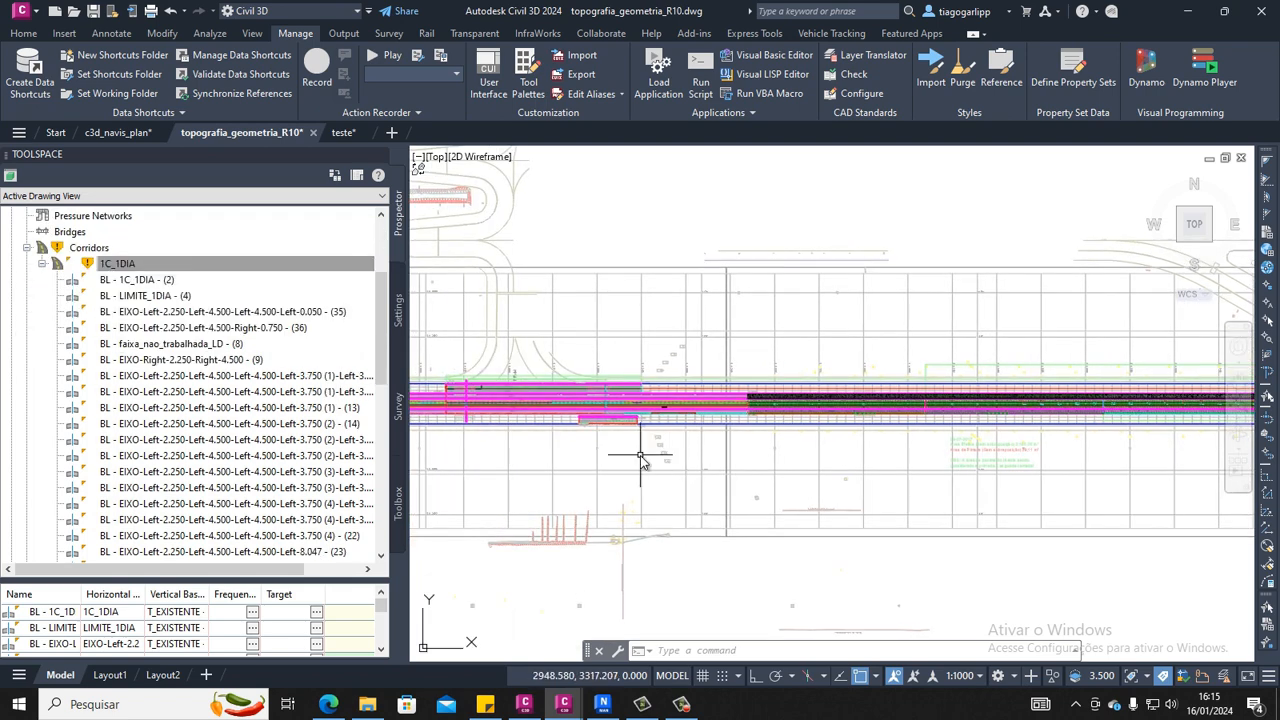
mouse_move(621, 458)
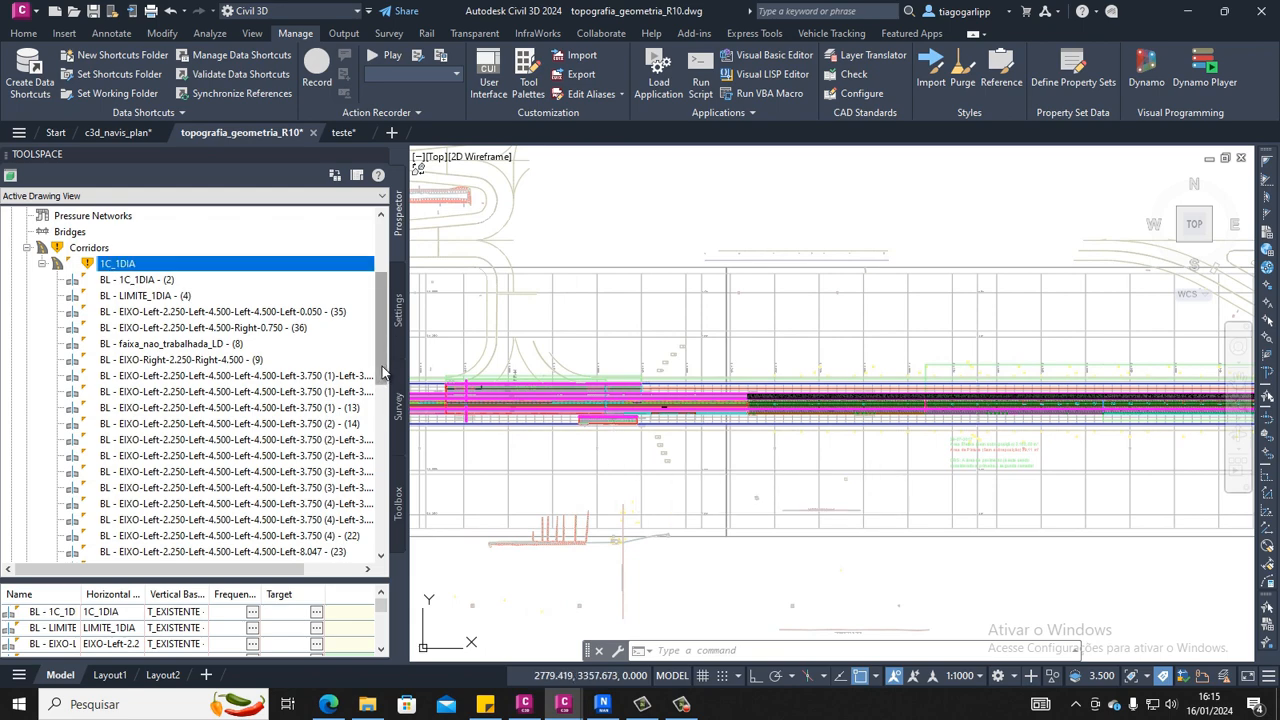
Select the upper-lane pavement solid and display its extended-data property sets down to the Corridor Shape Information volume
scroll(783, 396, "up", 5)
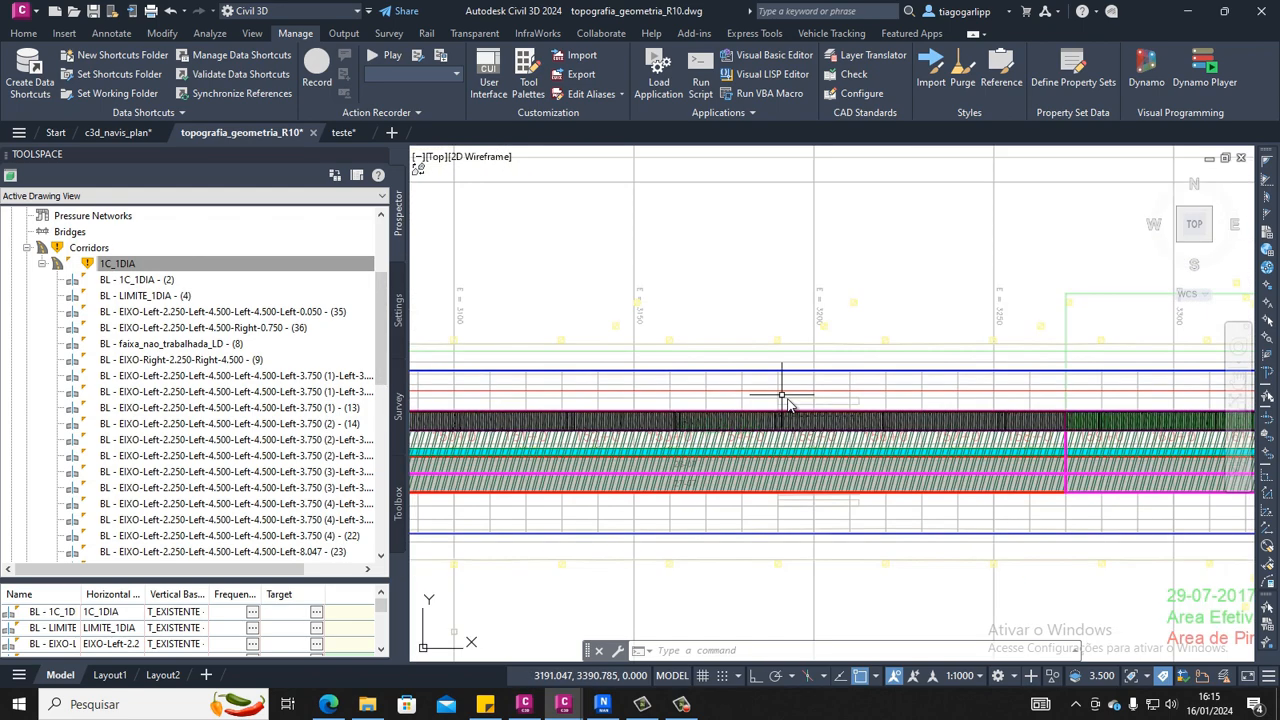
scroll(786, 404, "up", 2)
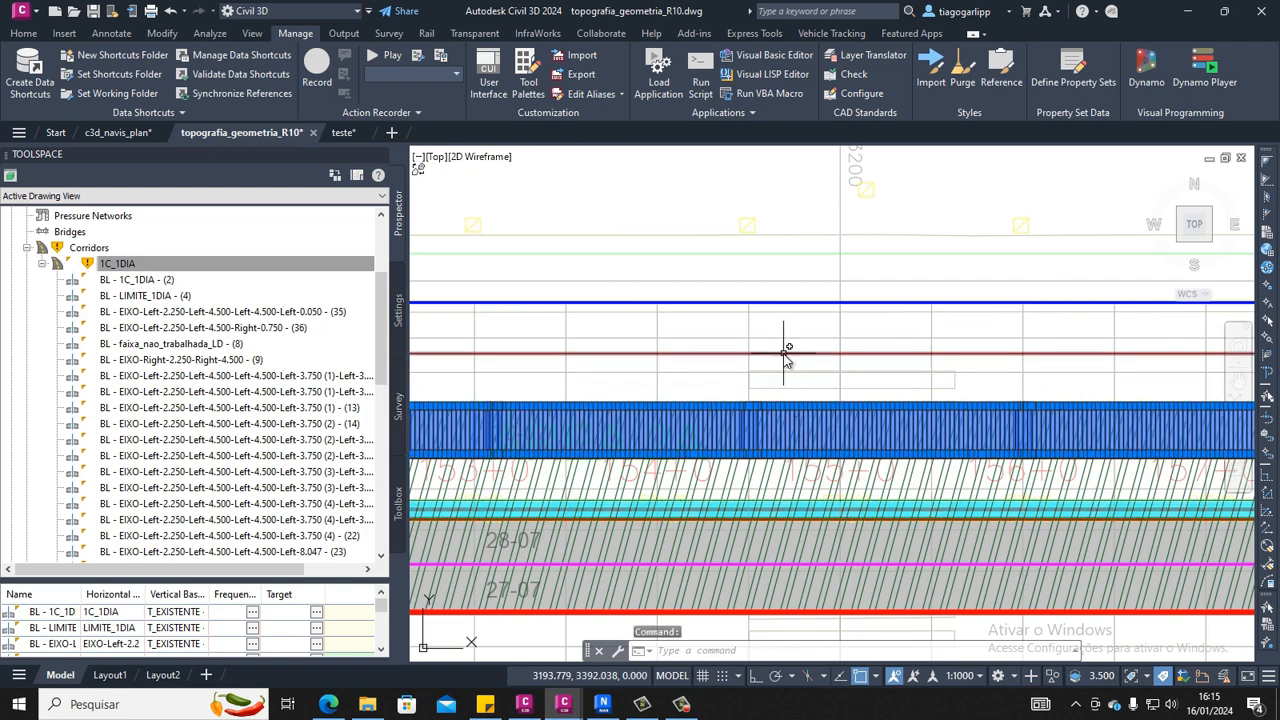
type("mo")
key("Return")
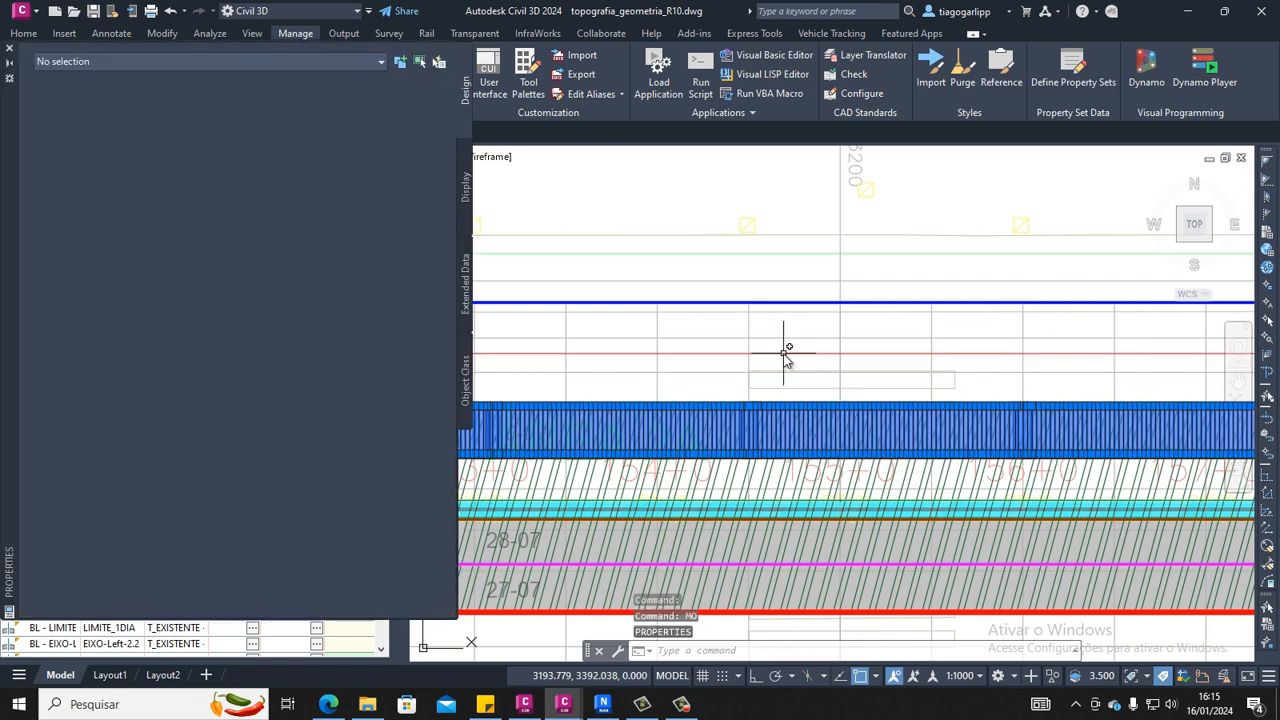
mouse_move(786, 357)
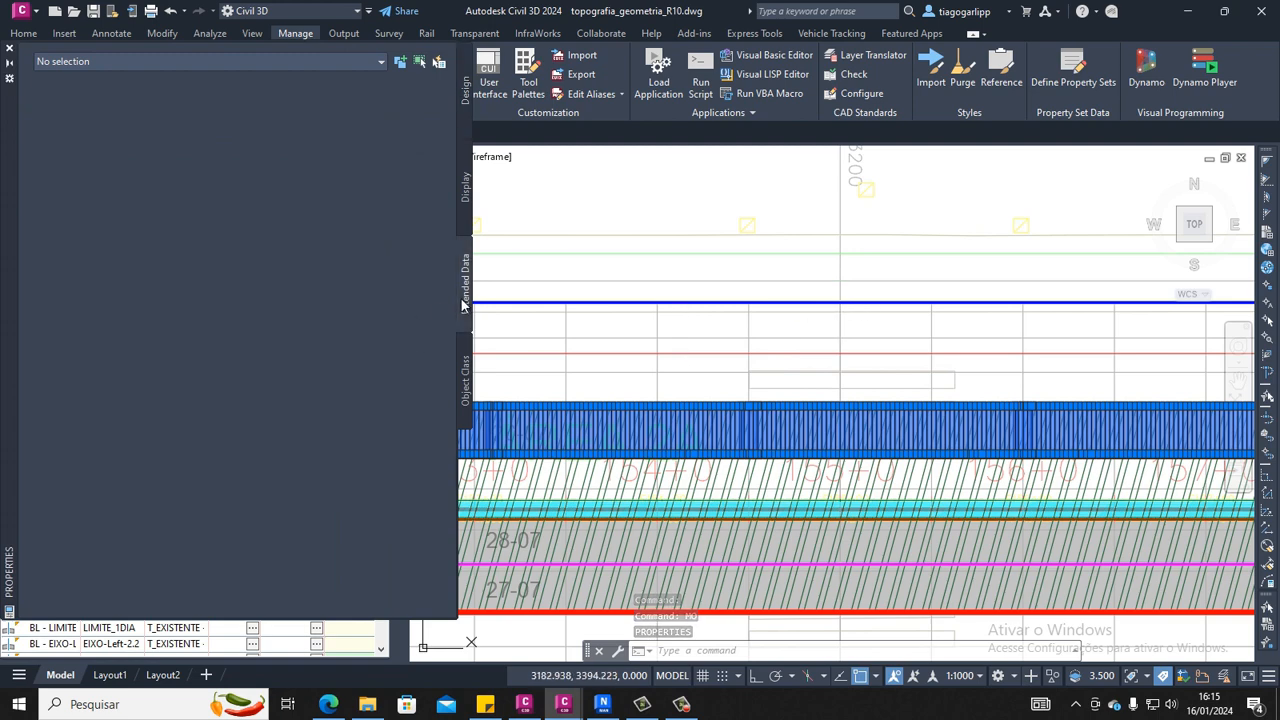
key("Escape")
left_click(687, 432)
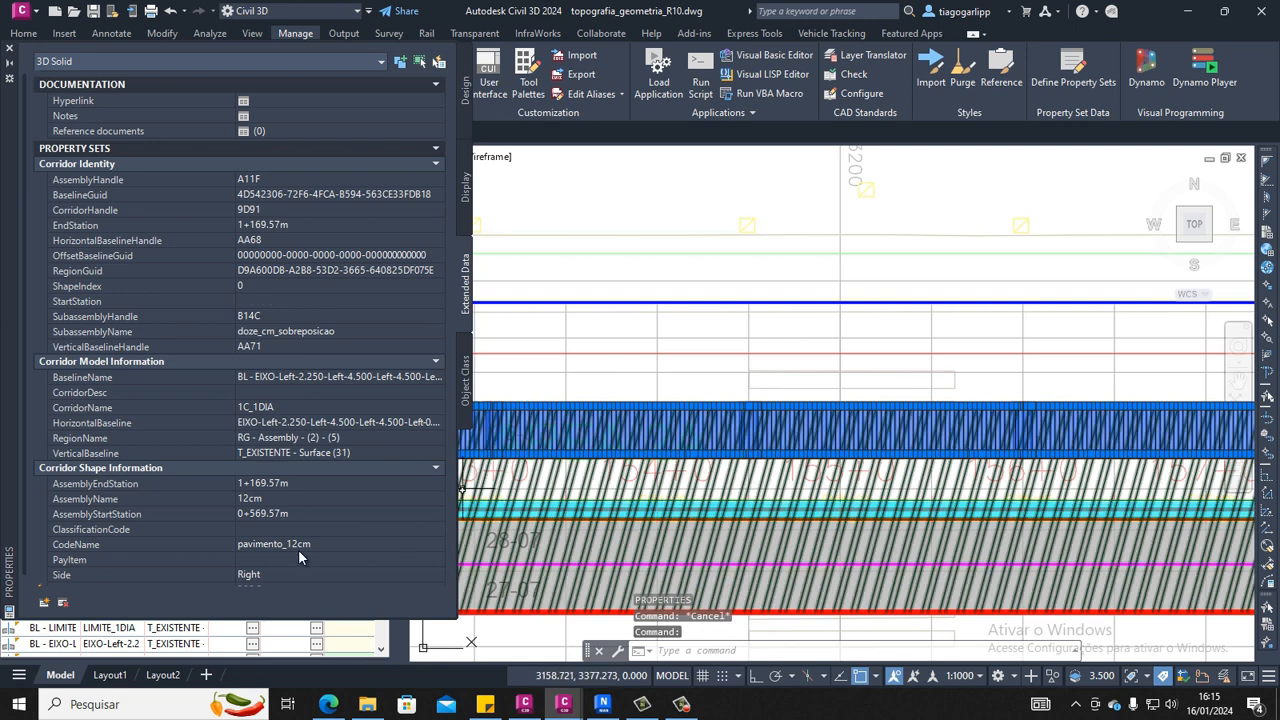
scroll(298, 557, "down", 1)
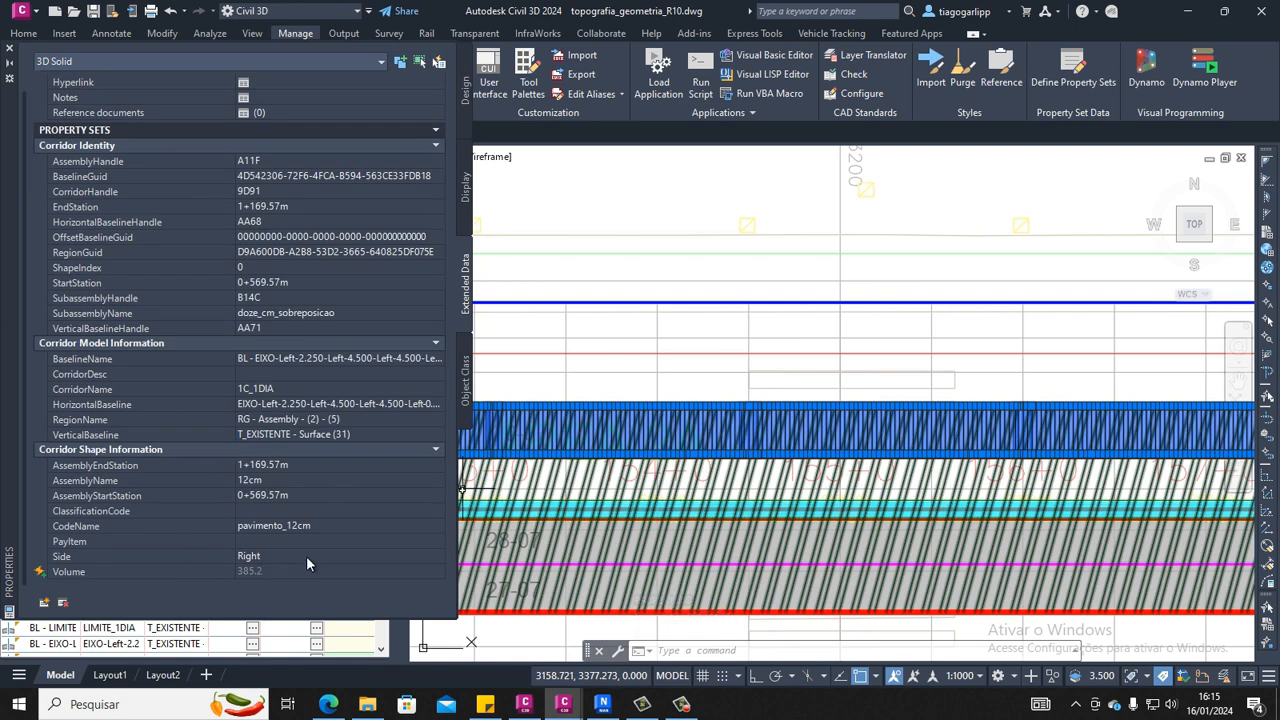
Attach the material property set to the selected pavement solid, check its material value, and clear the selection
left_click(44, 604)
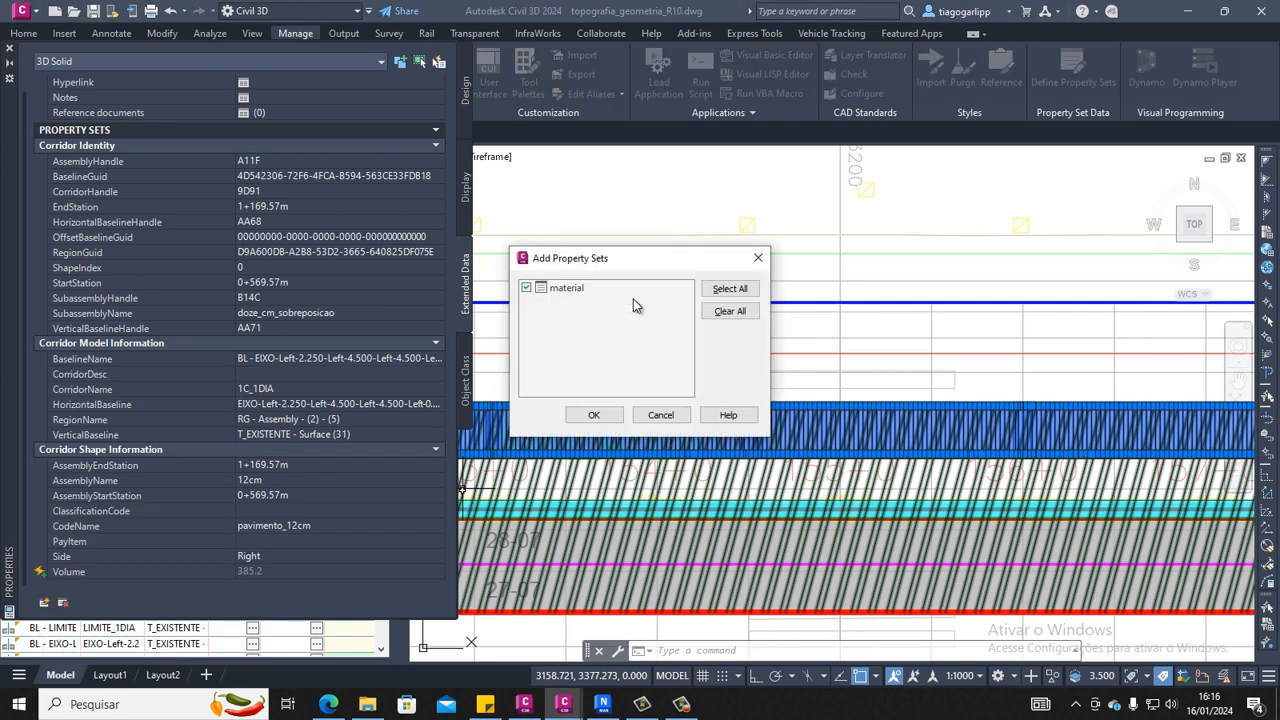
left_click(566, 288)
left_click(594, 415)
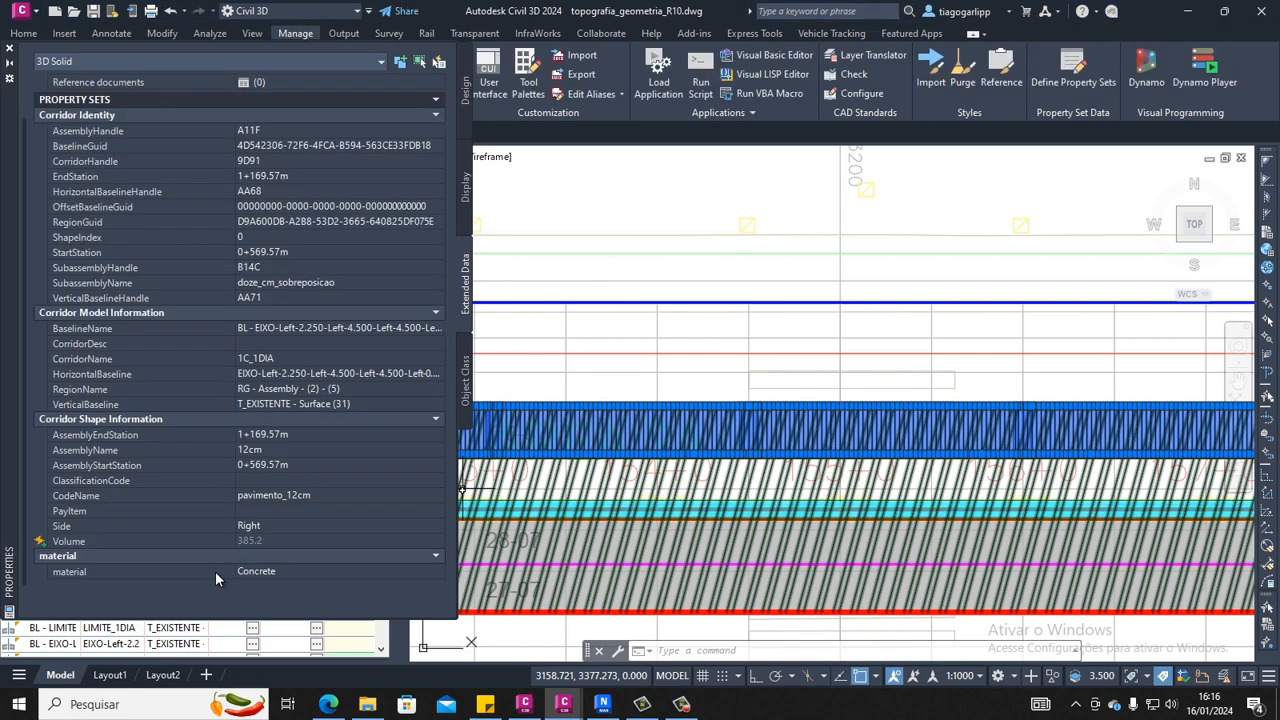
left_click(262, 571)
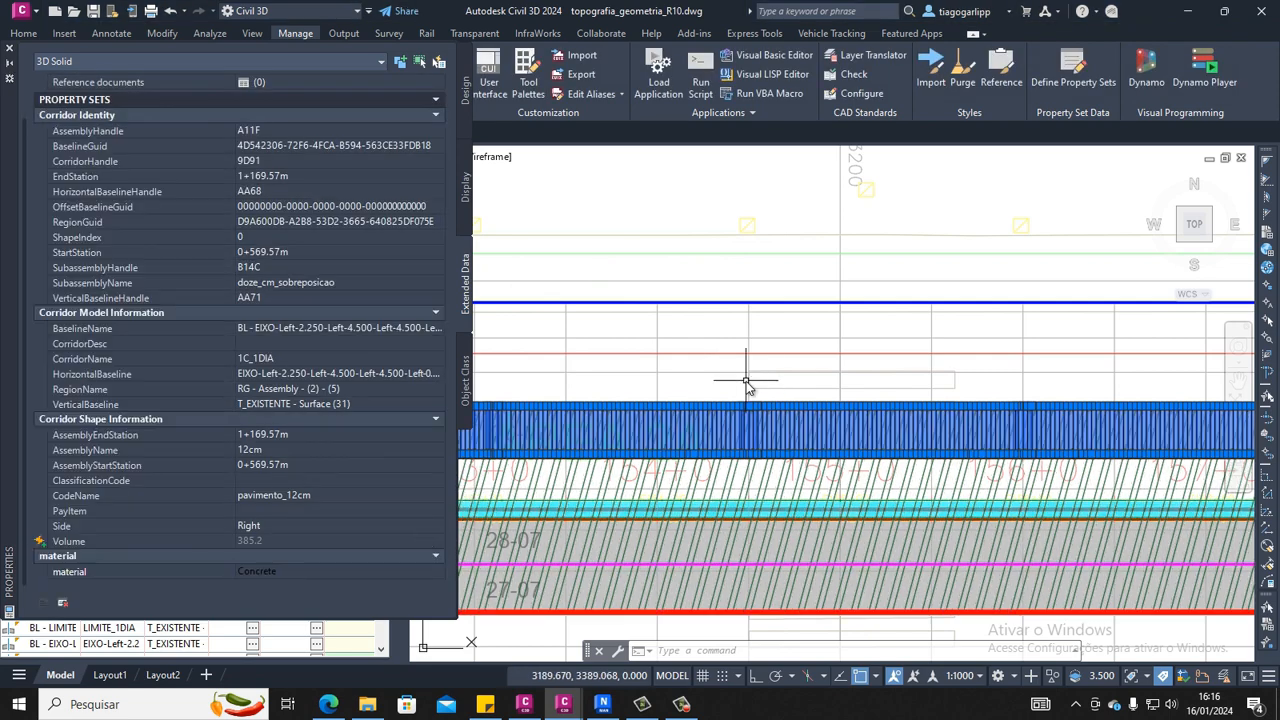
key("Escape")
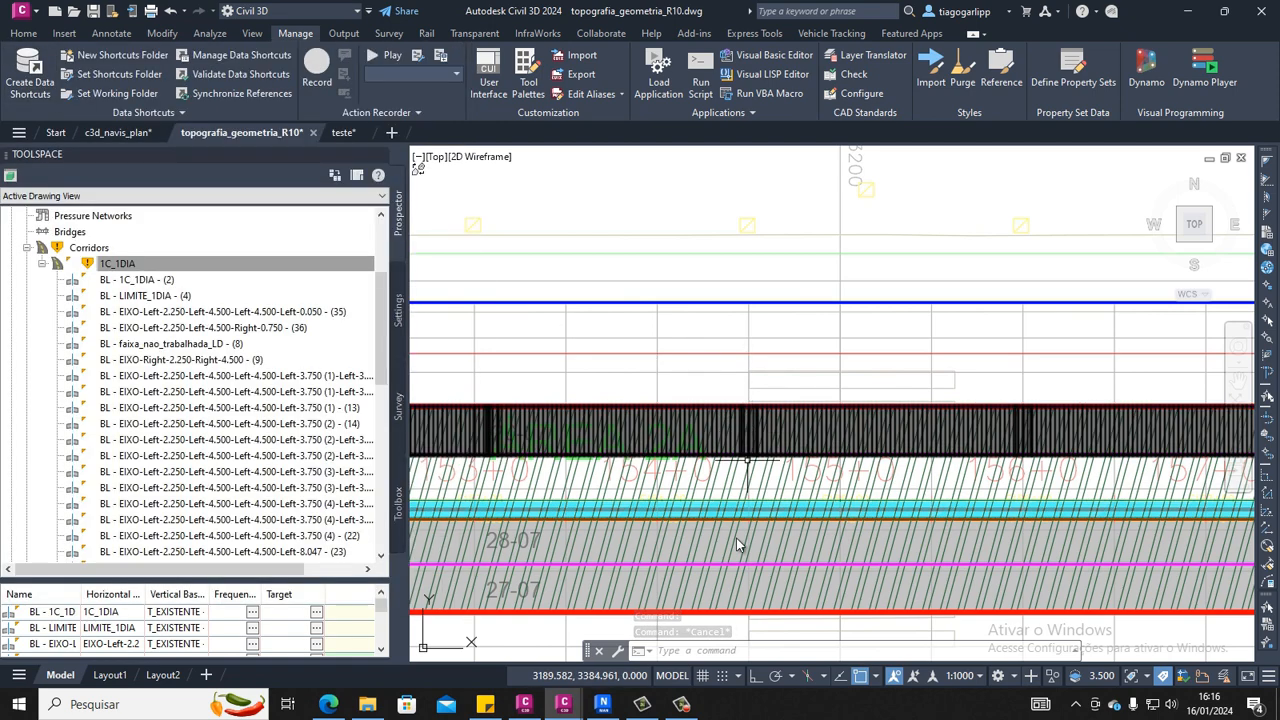
Switch to Navisworks Manage and show the TimeLiner task list for the pavement model
left_click(602, 704)
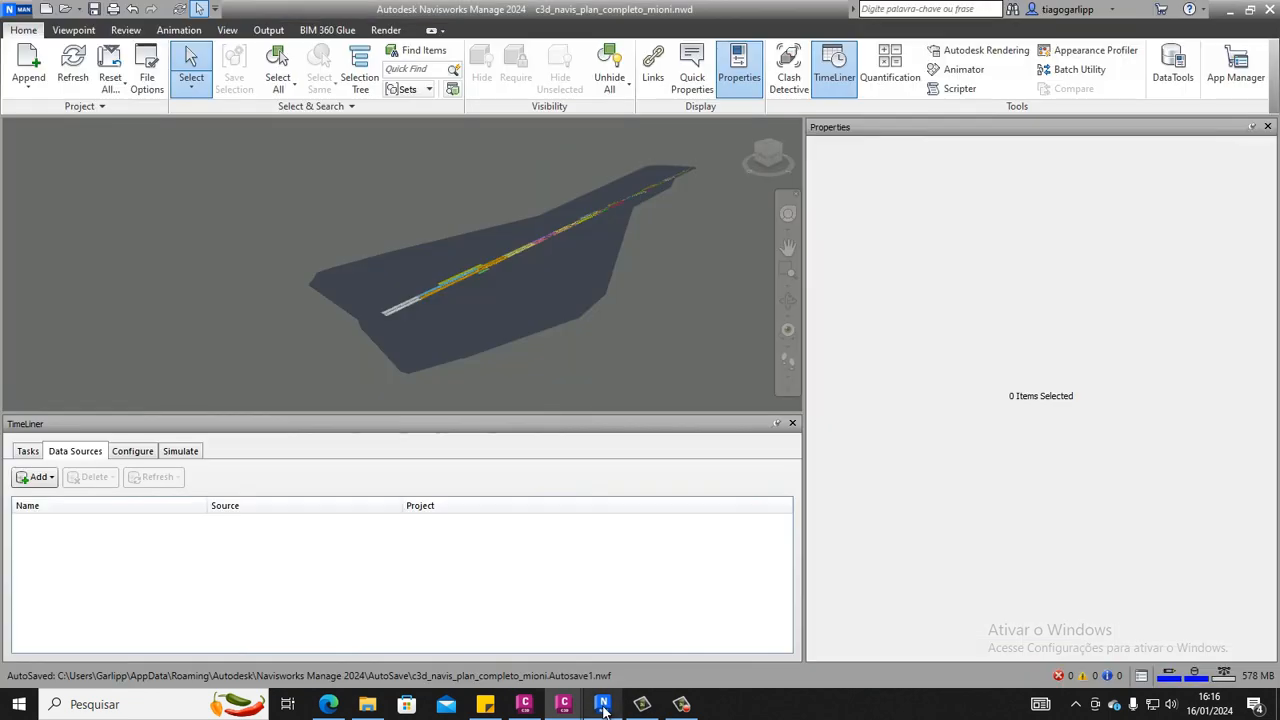
middle_click_drag(642, 324, 540, 345)
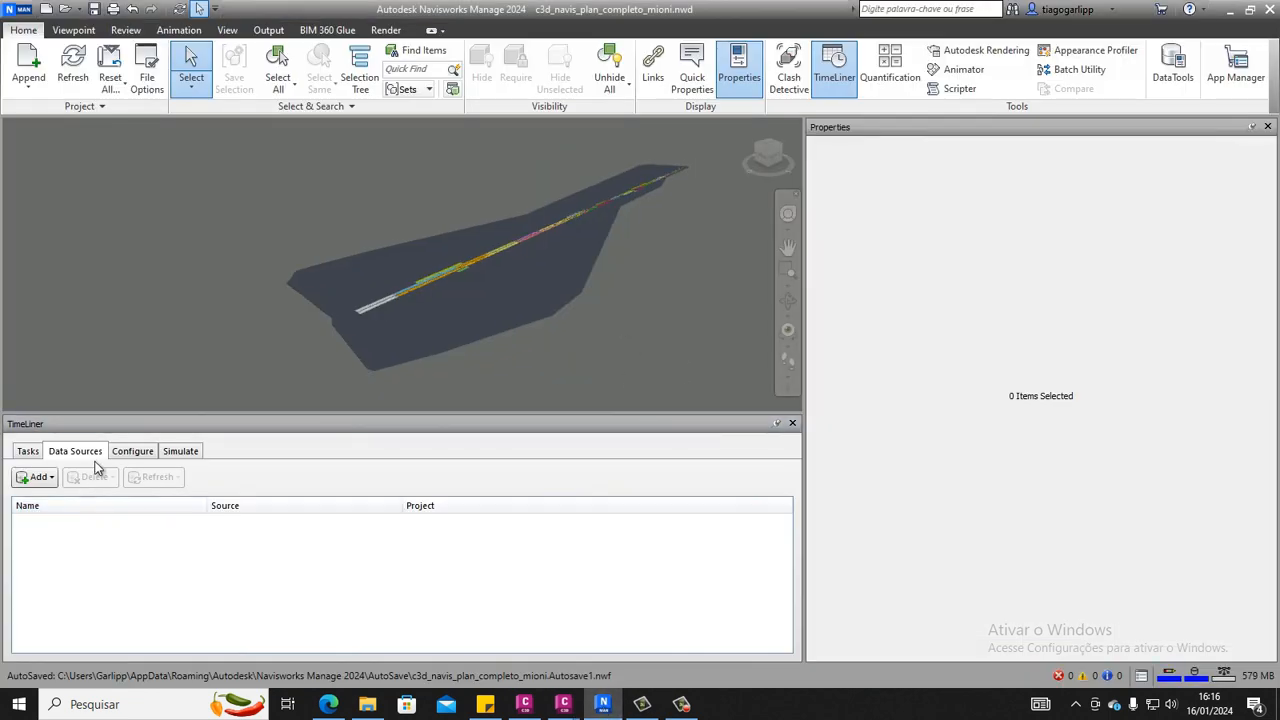
left_click(36, 453)
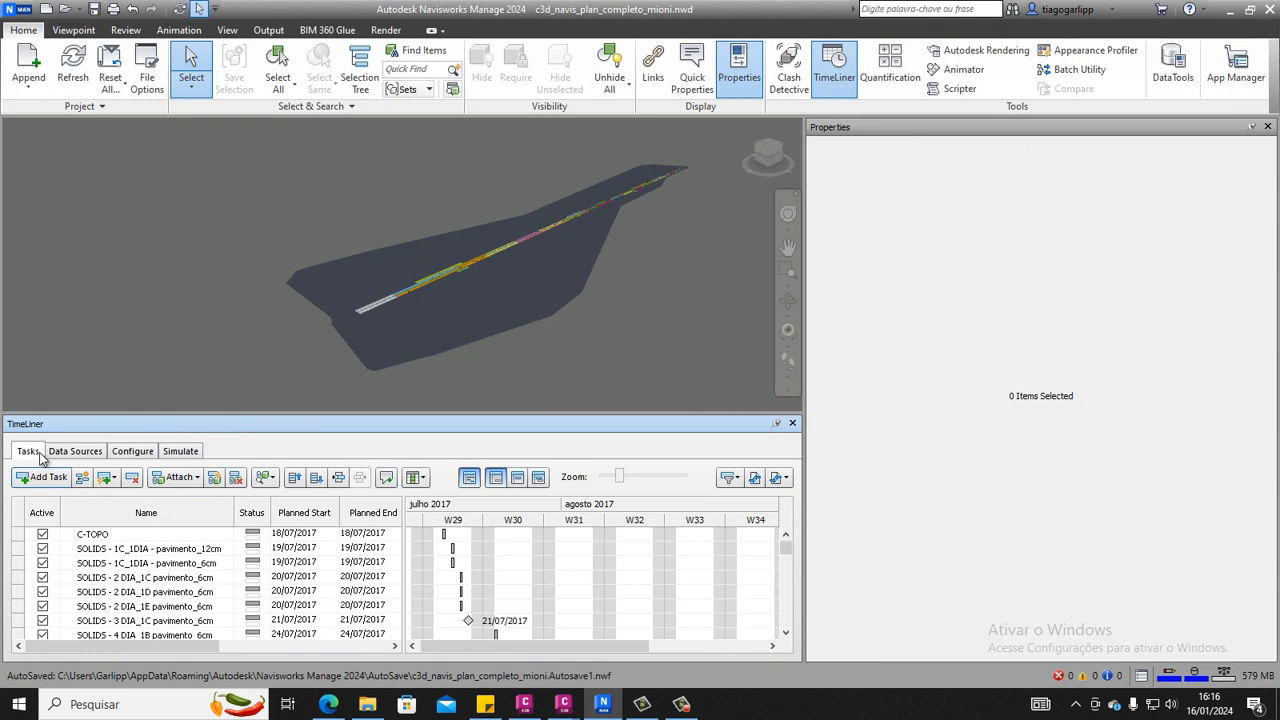
Switch to the GanttPRO calendario project in the browser and review the SOLIDS task names and dates
left_click(328, 704)
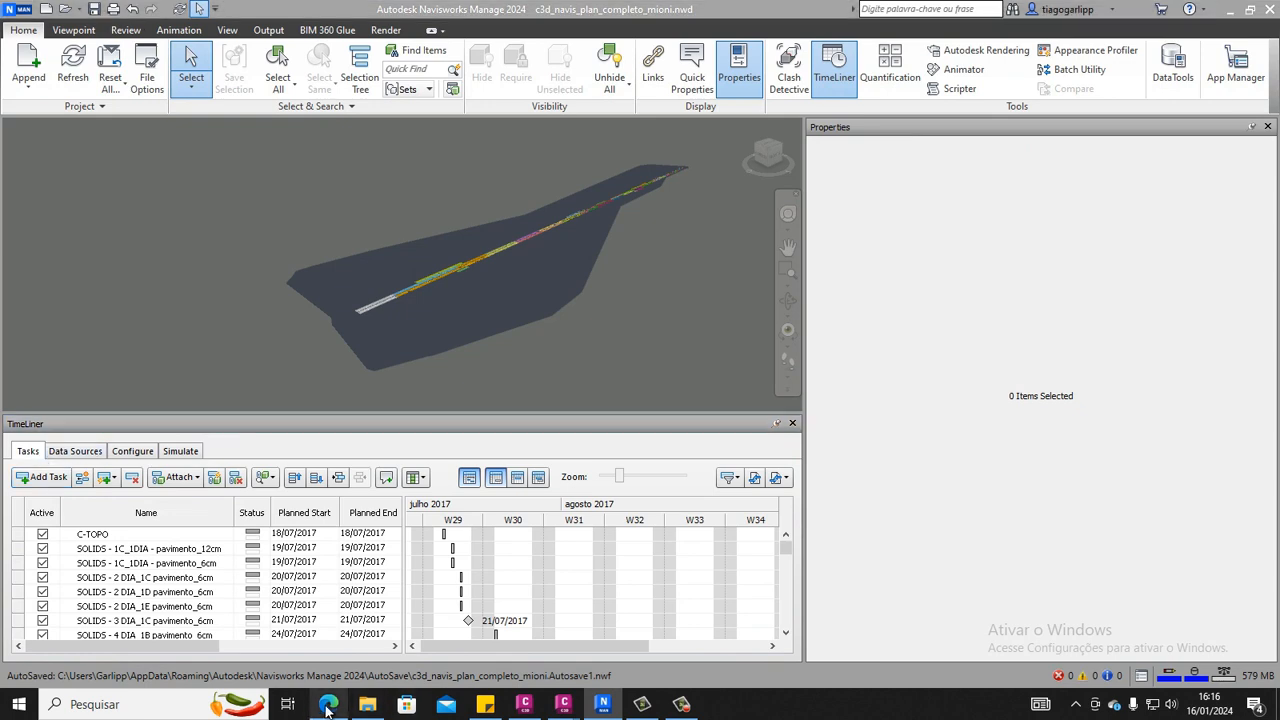
scroll(468, 245, "up", 2)
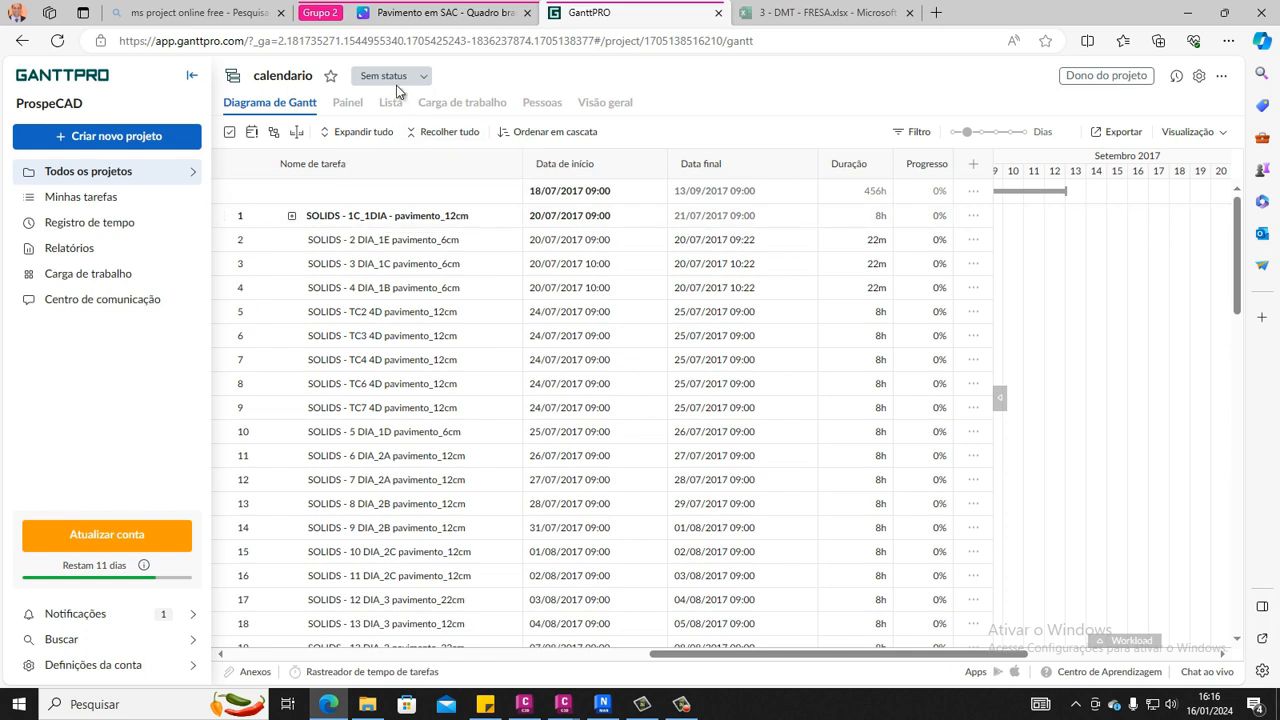
scroll(445, 280, "down", 3)
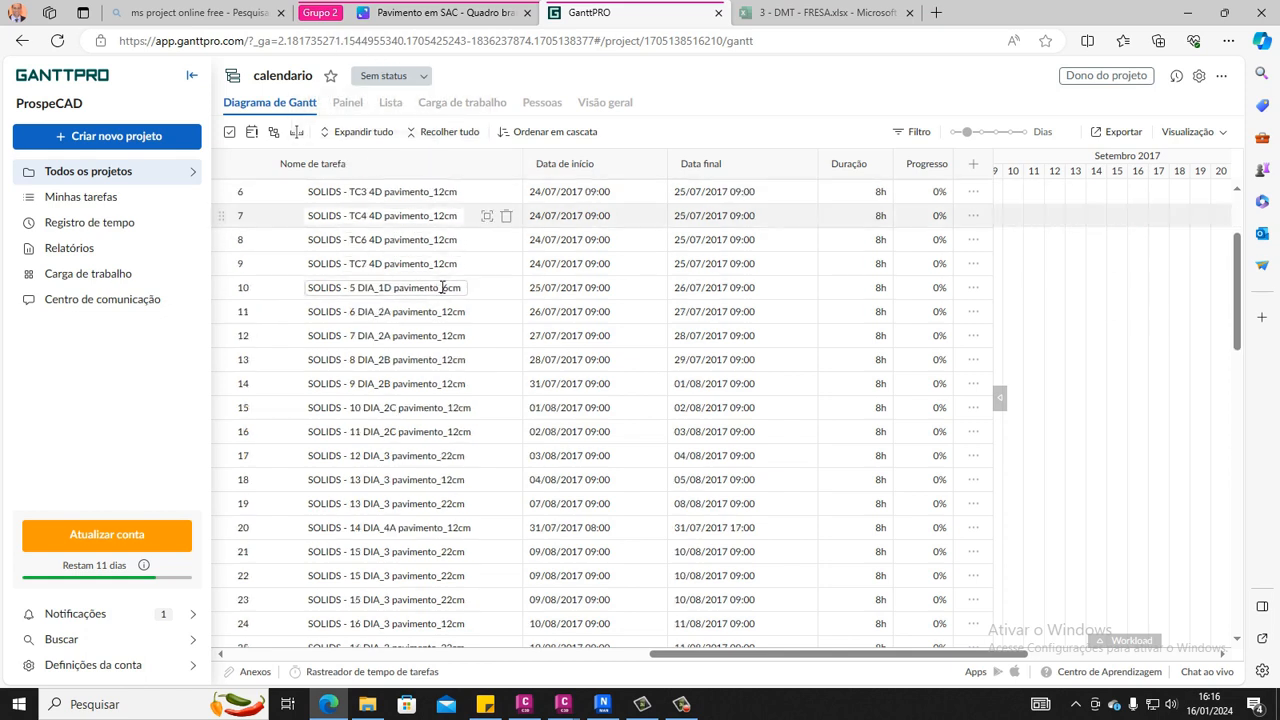
Examine the Gantt bars of the SOLIDS pavement tasks across July and August 2017 against their start and end dates
scroll(443, 290, "down", 4)
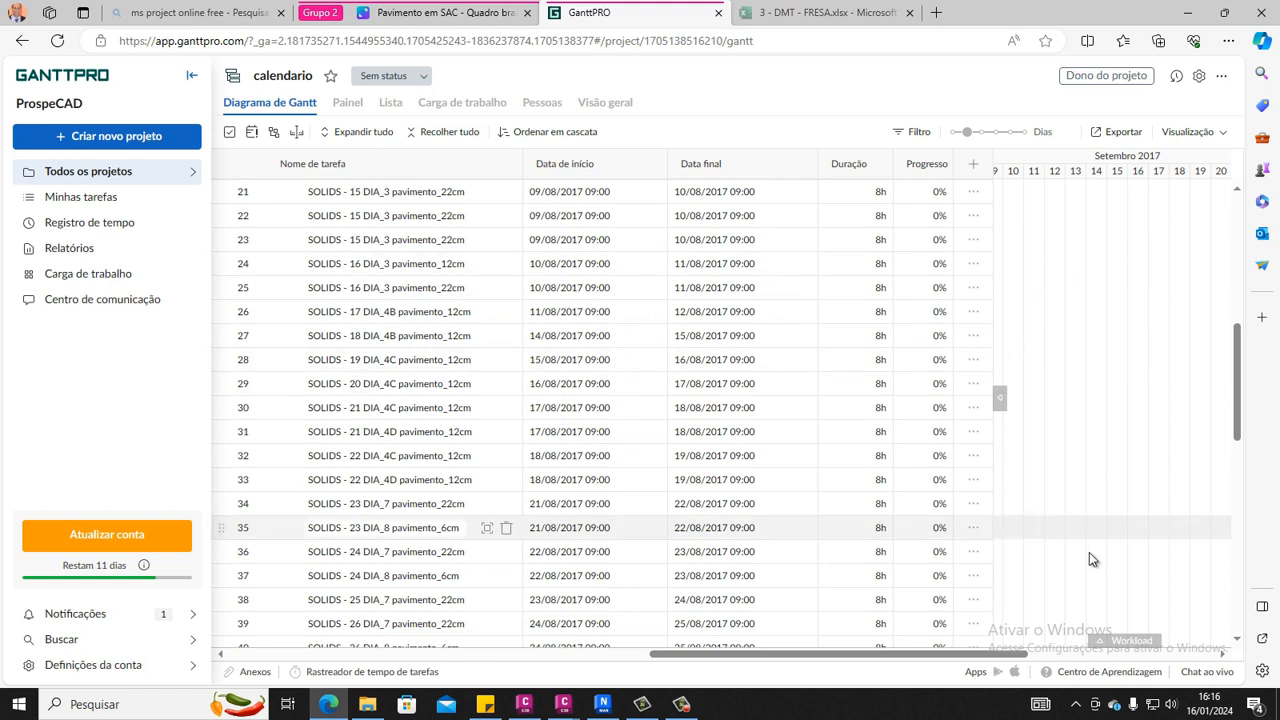
left_click_drag(1010, 655, 782, 657)
scroll(1100, 430, "up", 2)
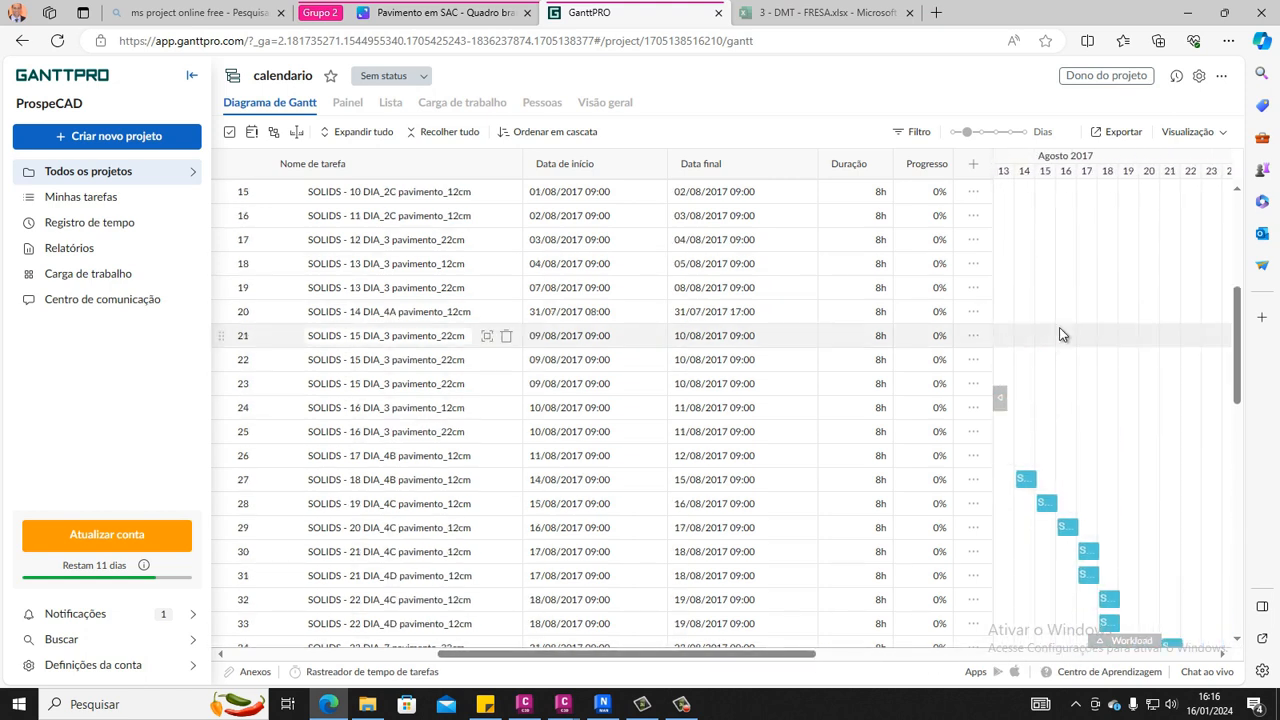
scroll(1120, 371, "left", 5)
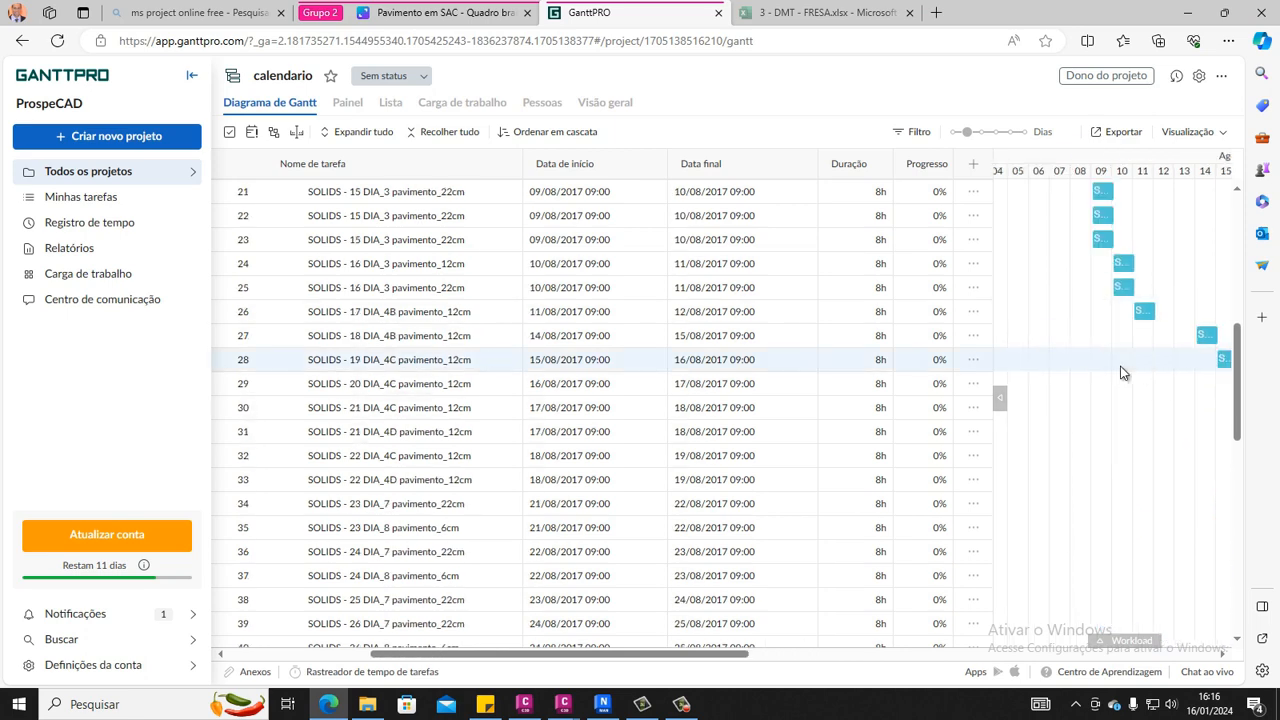
scroll(1115, 318, "up", 2)
scroll(1109, 222, "down", 2)
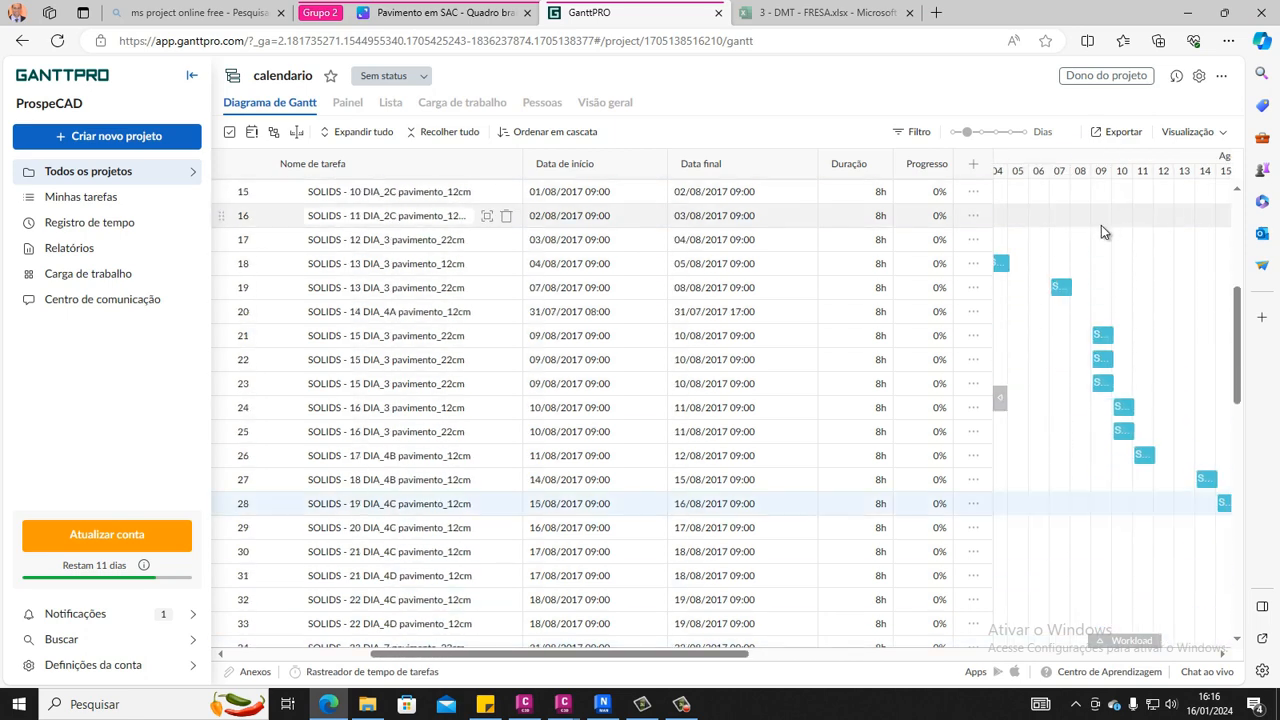
scroll(1101, 250, "up", 1)
left_click_drag(746, 655, 720, 654)
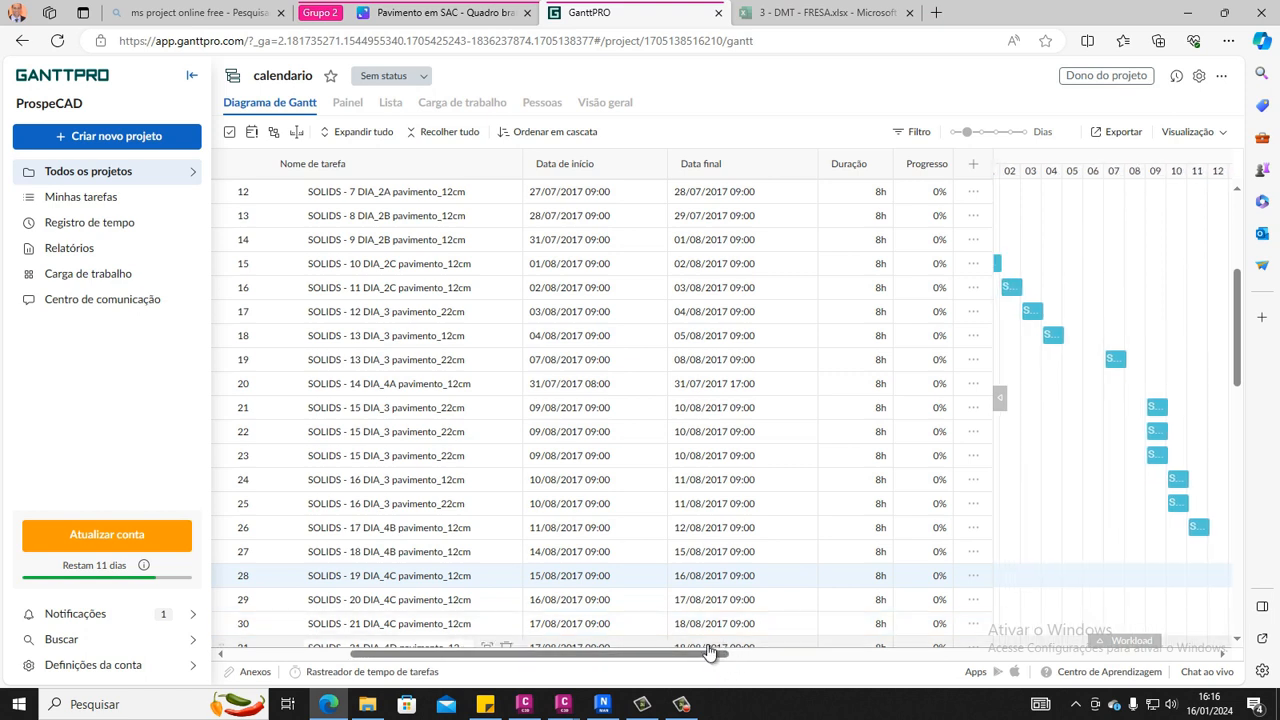
left_click_drag(714, 657, 694, 657)
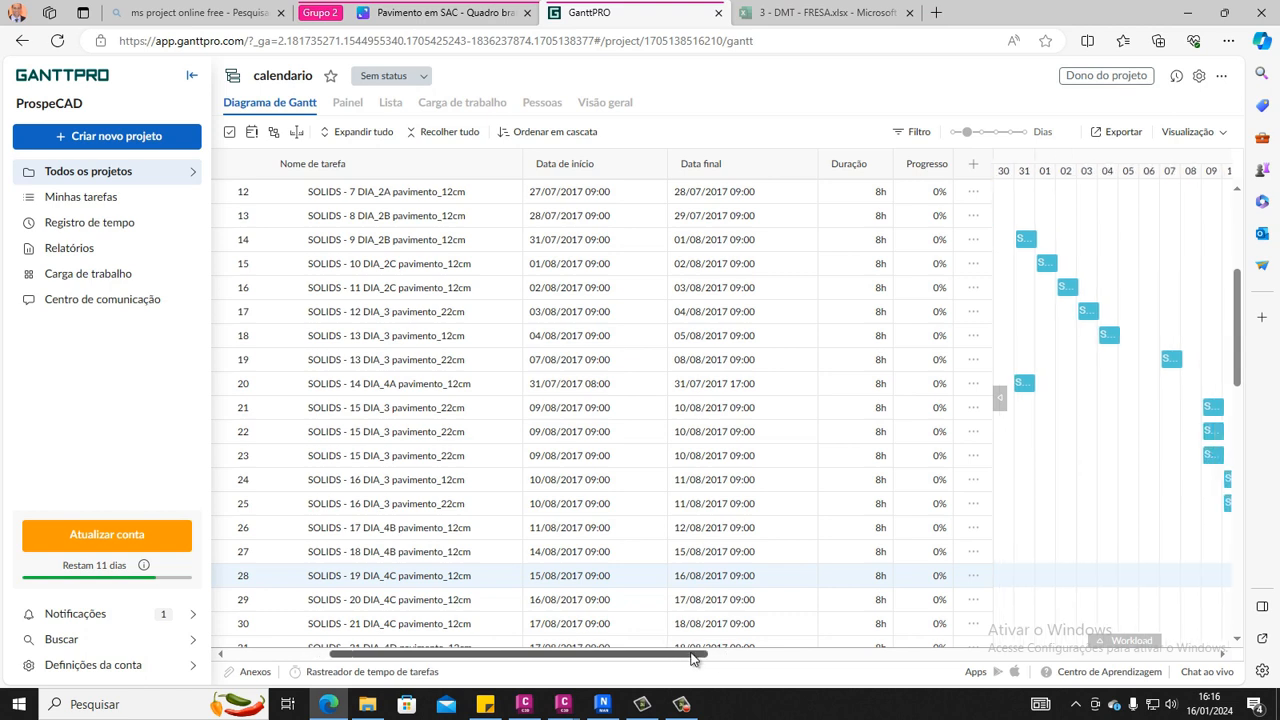
scroll(1110, 430, "up", 3)
scroll(1120, 455, "down", 1)
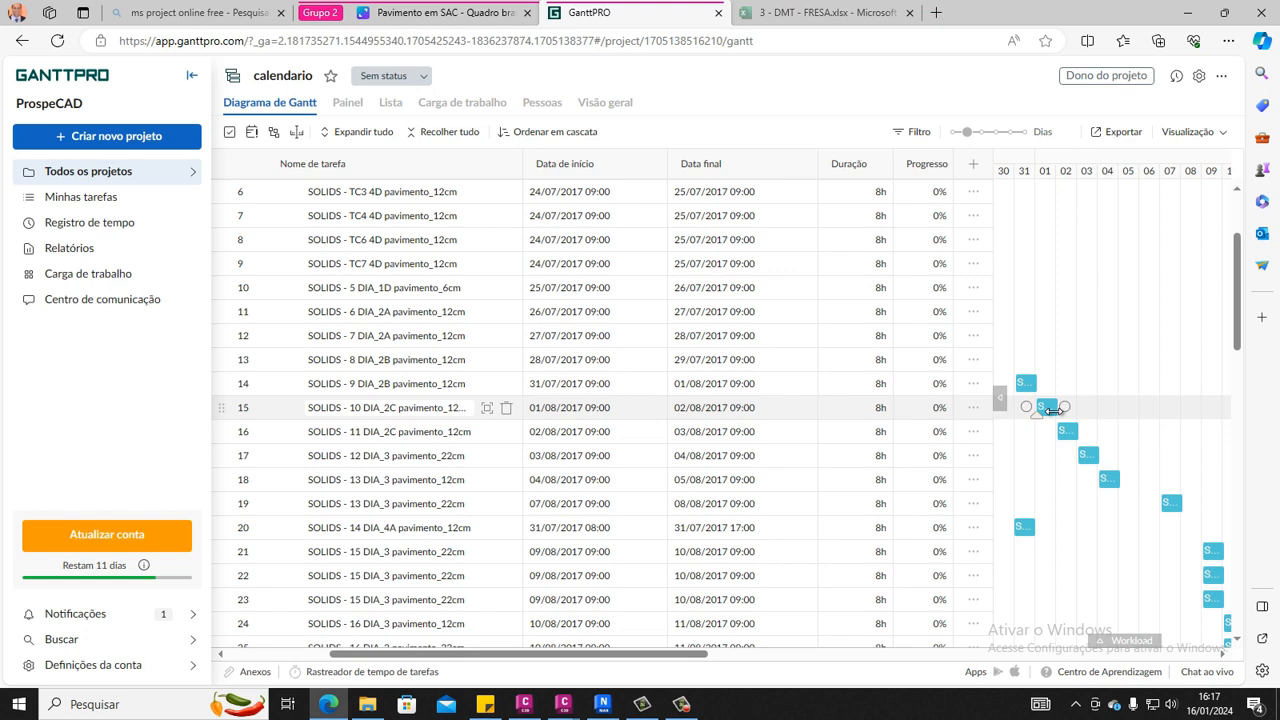
scroll(1000, 470, "down", 1)
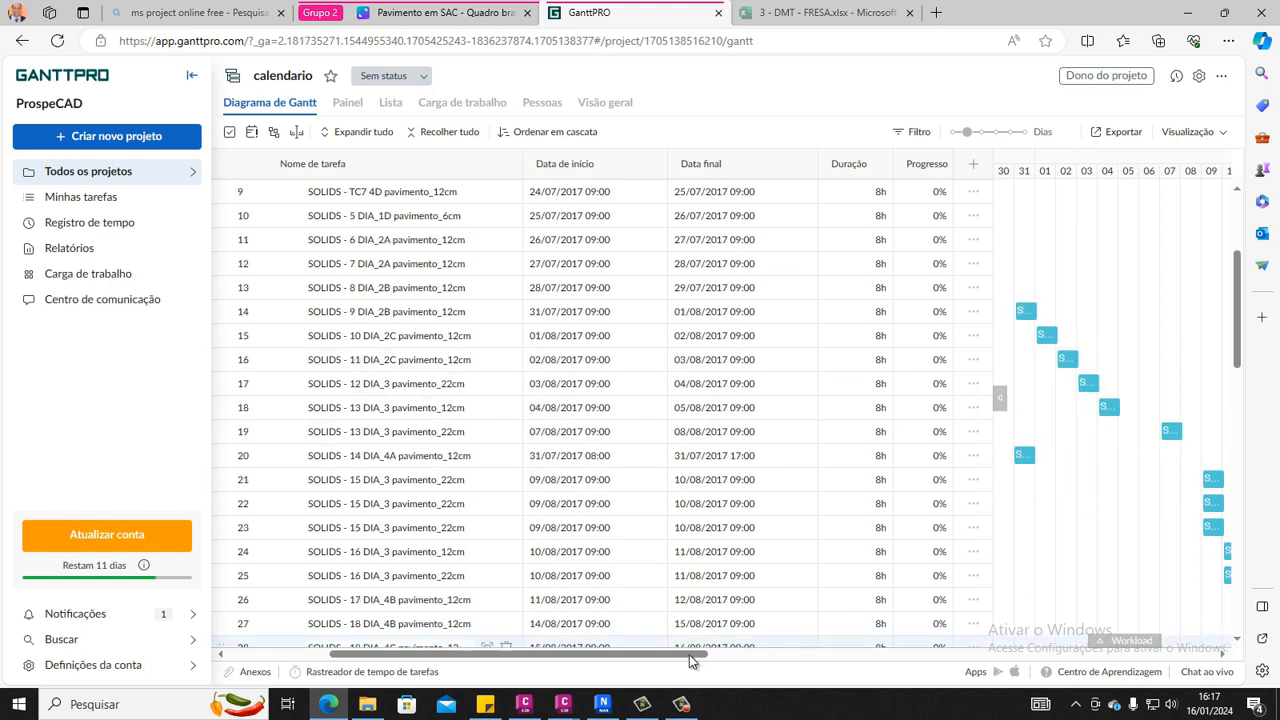
left_click_drag(690, 660, 716, 668)
scroll(1057, 495, "down", 1)
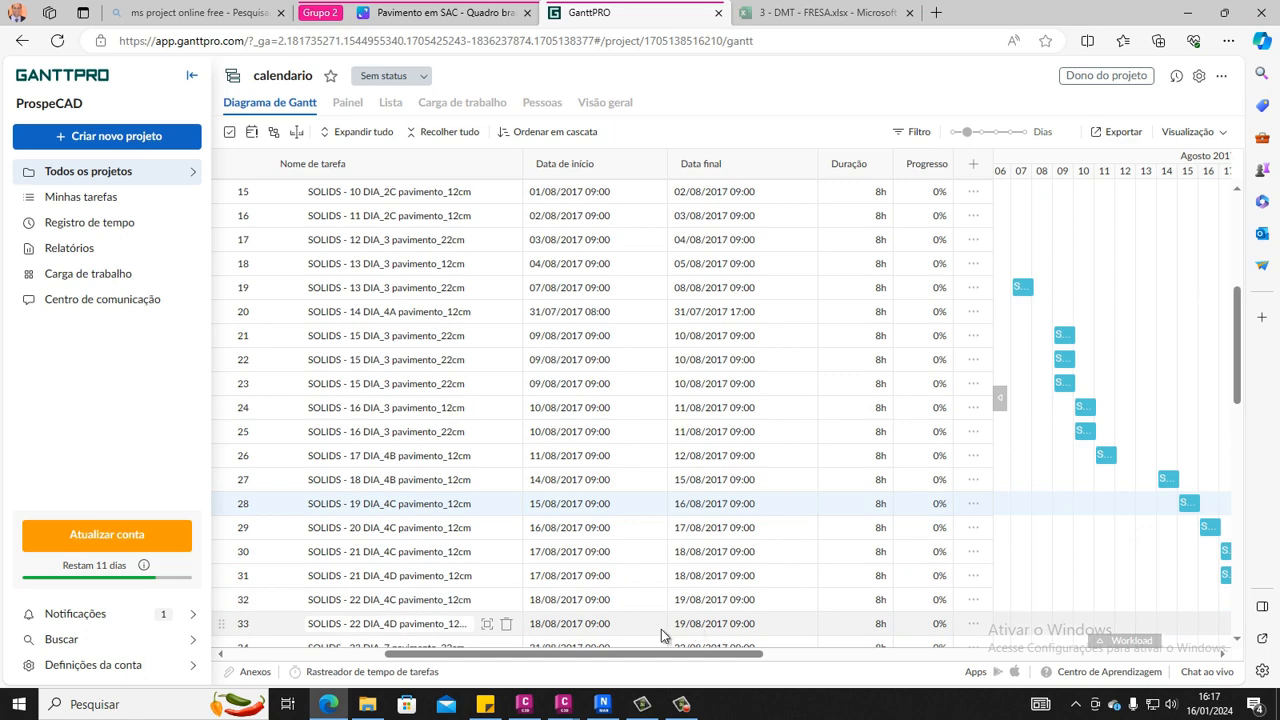
scroll(378, 330, "up", 1)
scroll(375, 332, "down", 9)
scroll(380, 340, "up", 12)
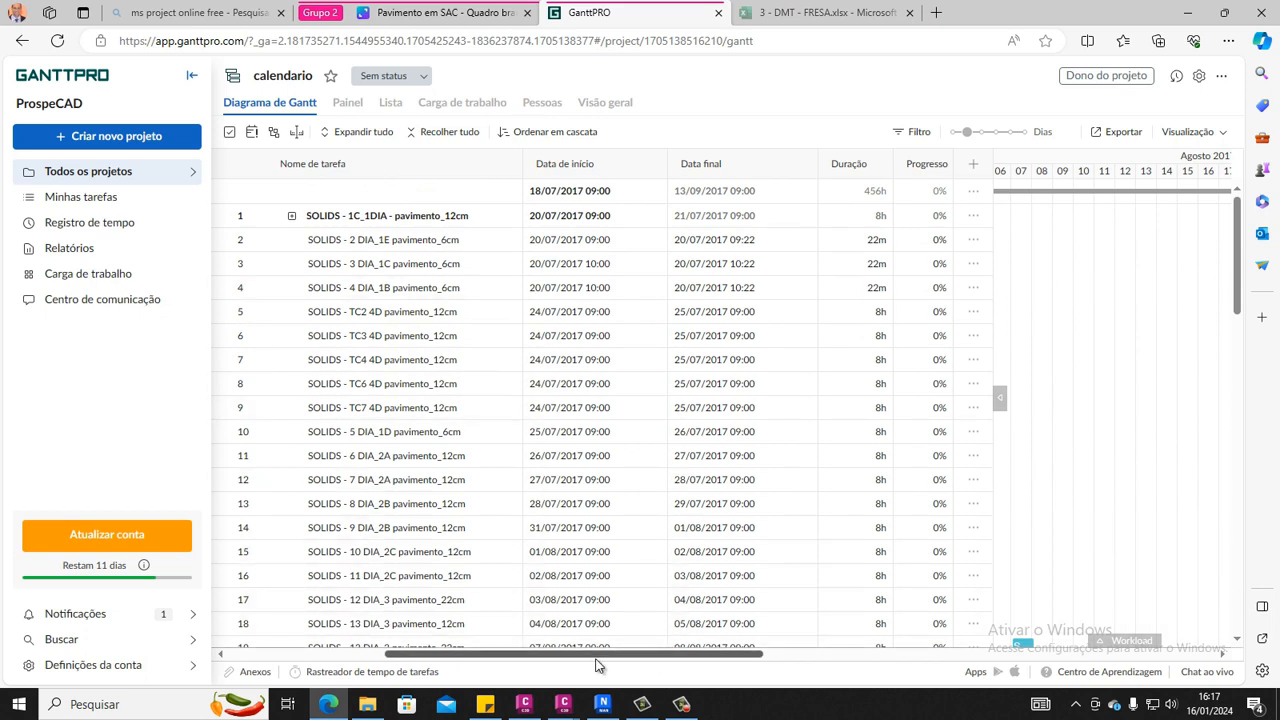
Switch to Navisworks Manage, select the small pavement solid at the edge of the white section near the orange lane, and inspect its layer
mouse_move(563, 704)
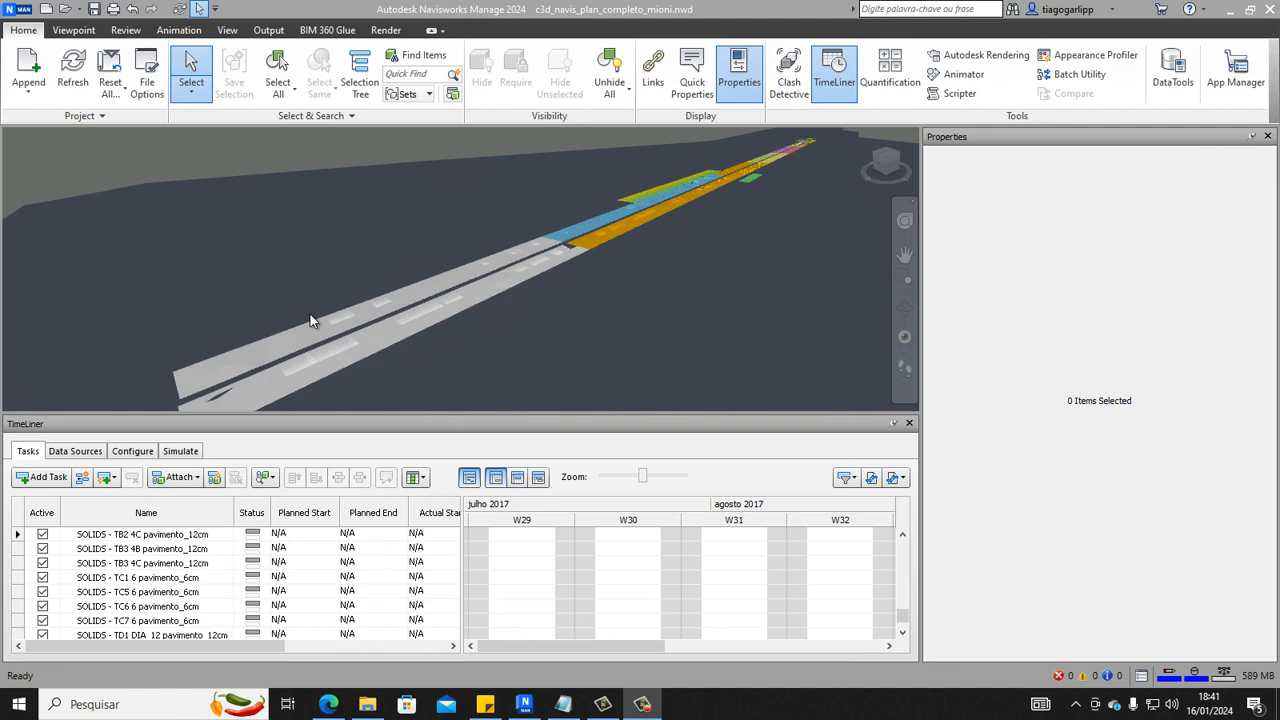
scroll(462, 298, "down", 4)
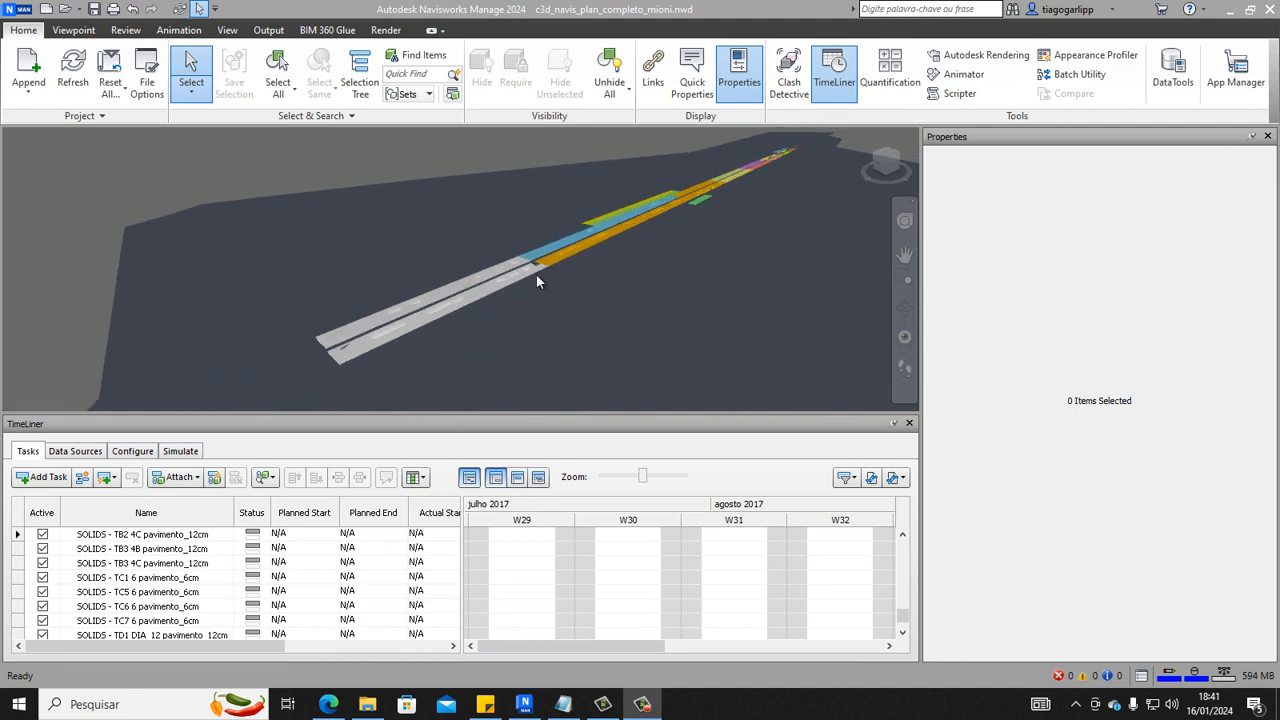
middle_click_drag(537, 277, 615, 279)
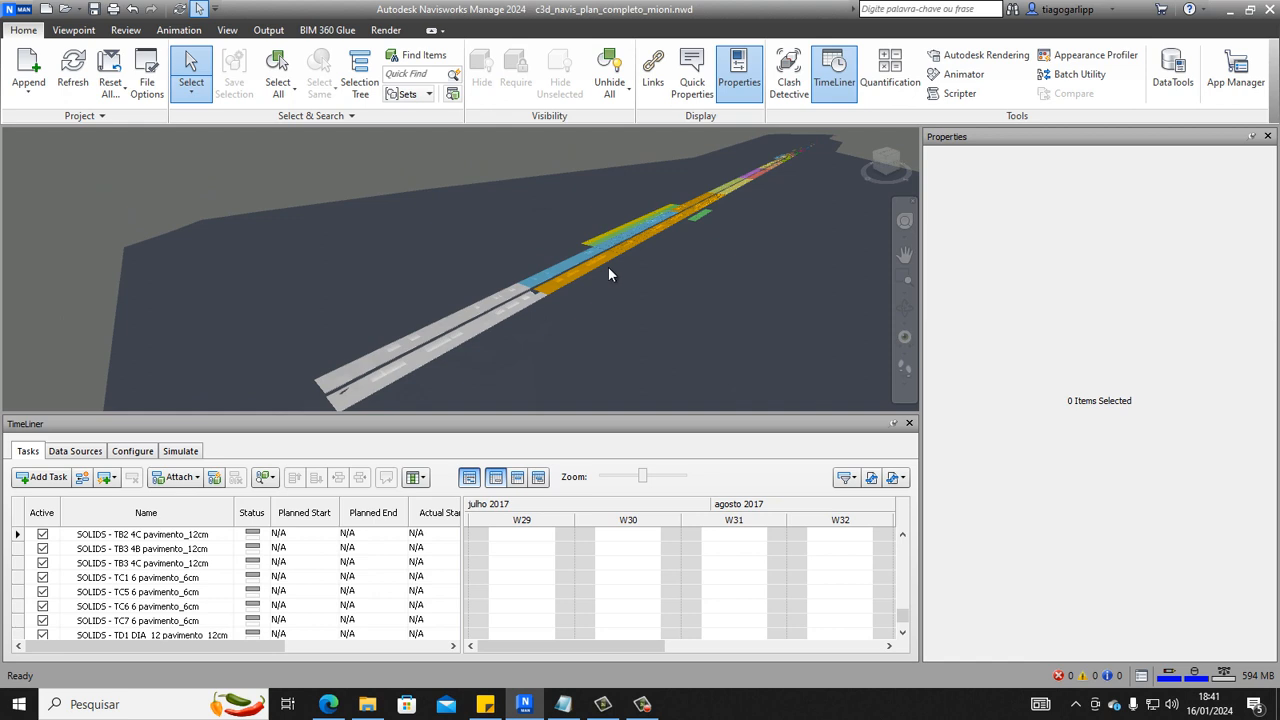
scroll(554, 308, "up", 3)
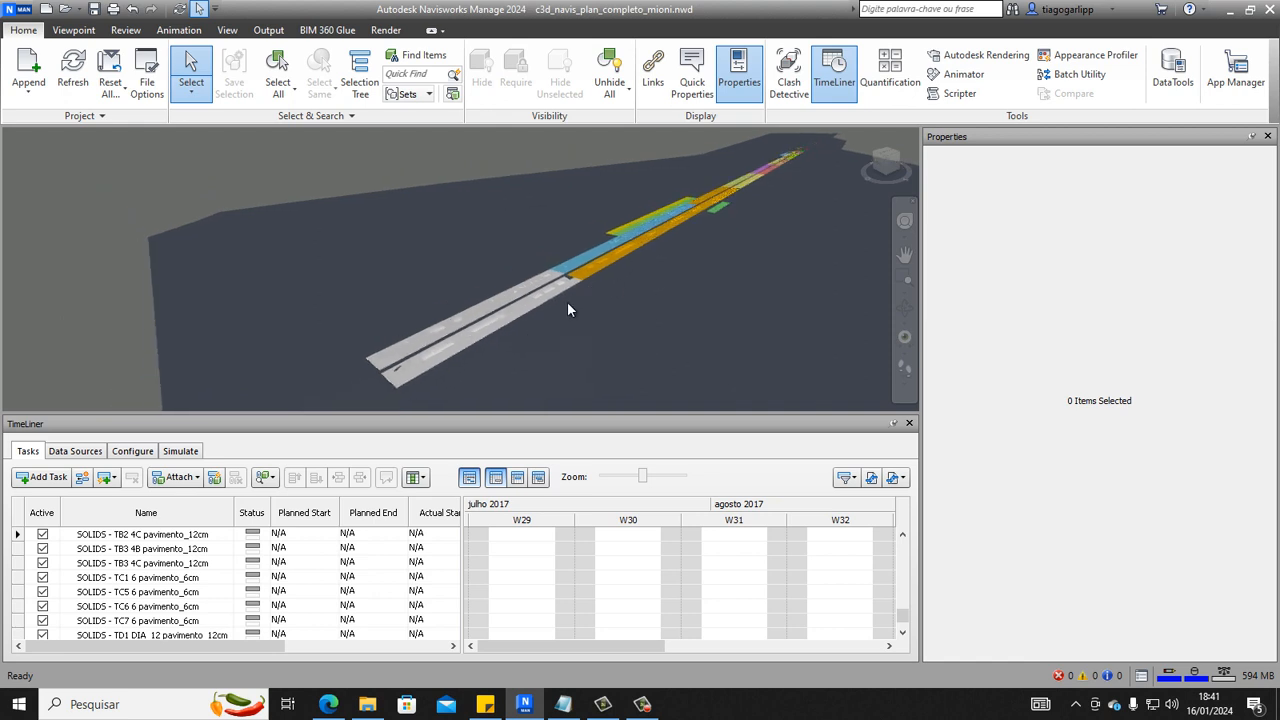
scroll(529, 312, "up", 1)
left_click(552, 292)
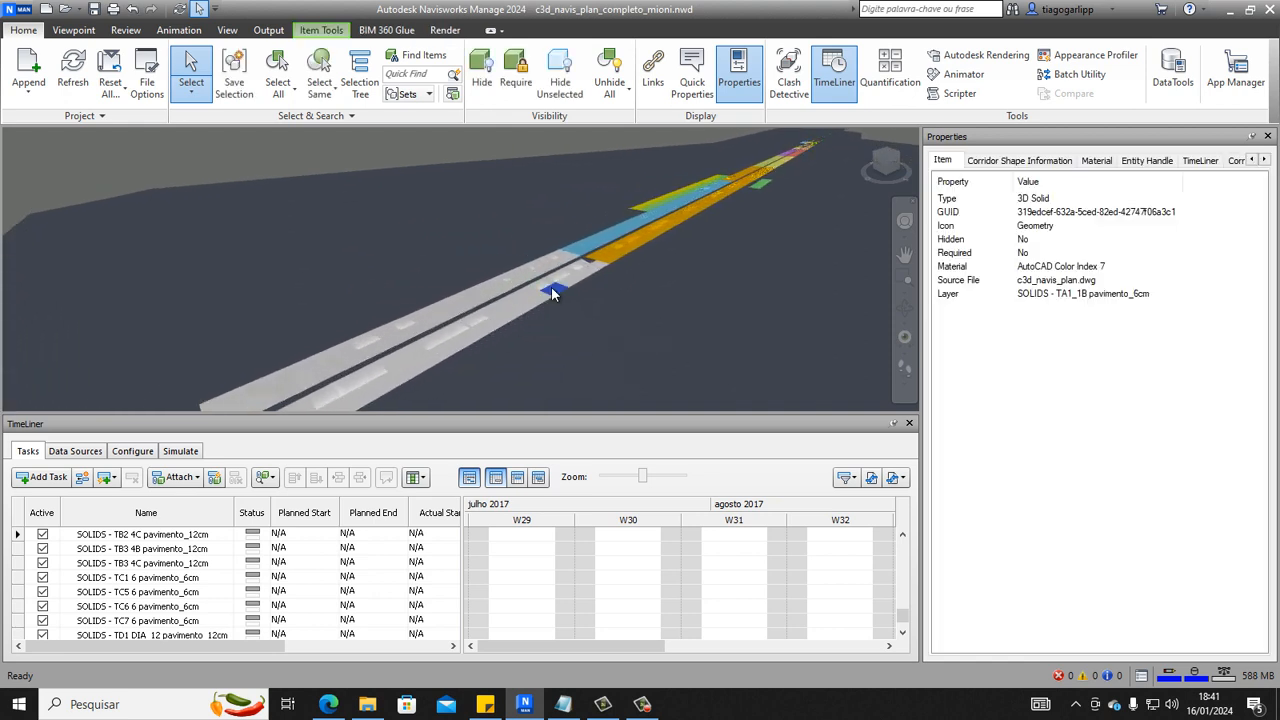
scroll(568, 280, "up", 3)
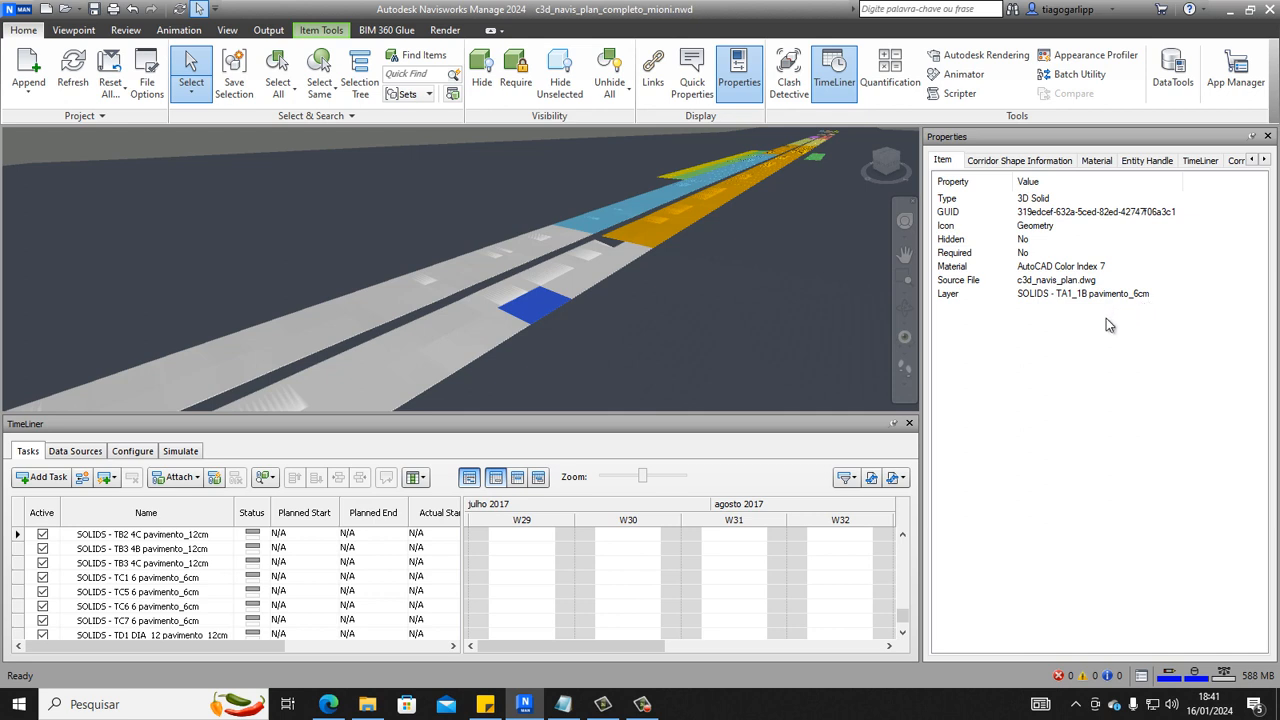
Show the schedule formats that TimeLiner can import as a data source, and return to the task list
left_click(76, 451)
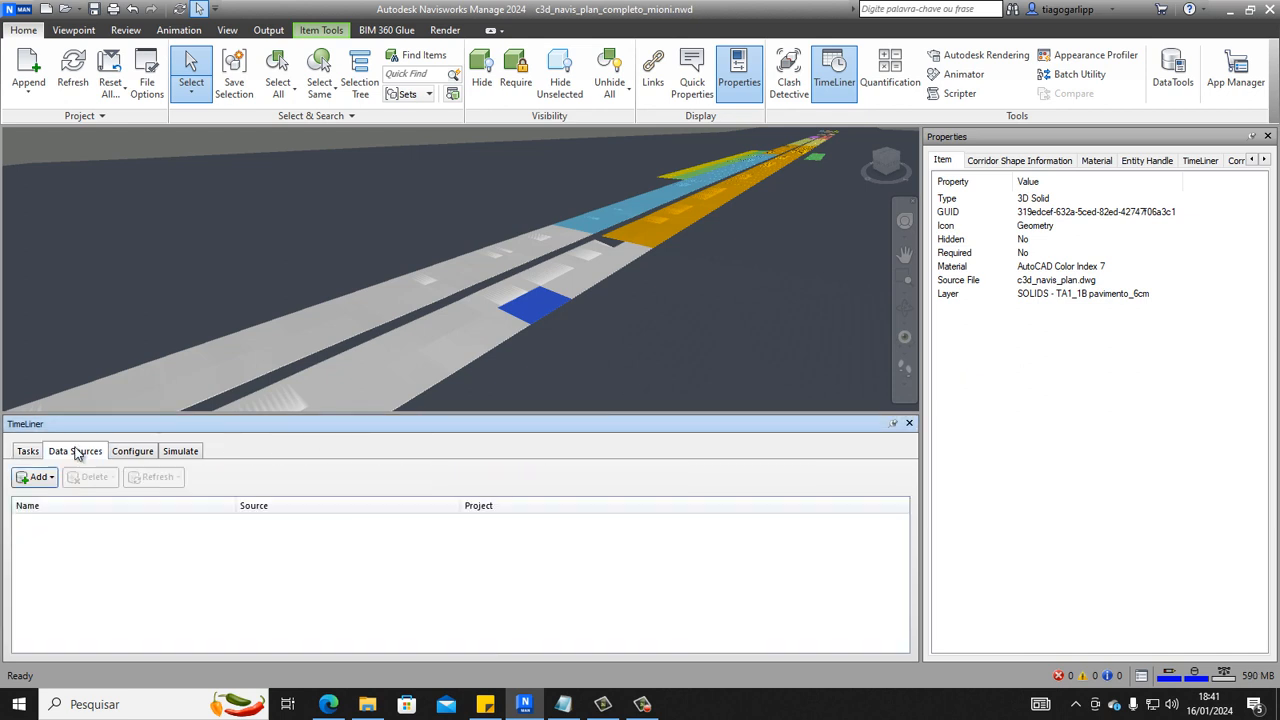
left_click(37, 477)
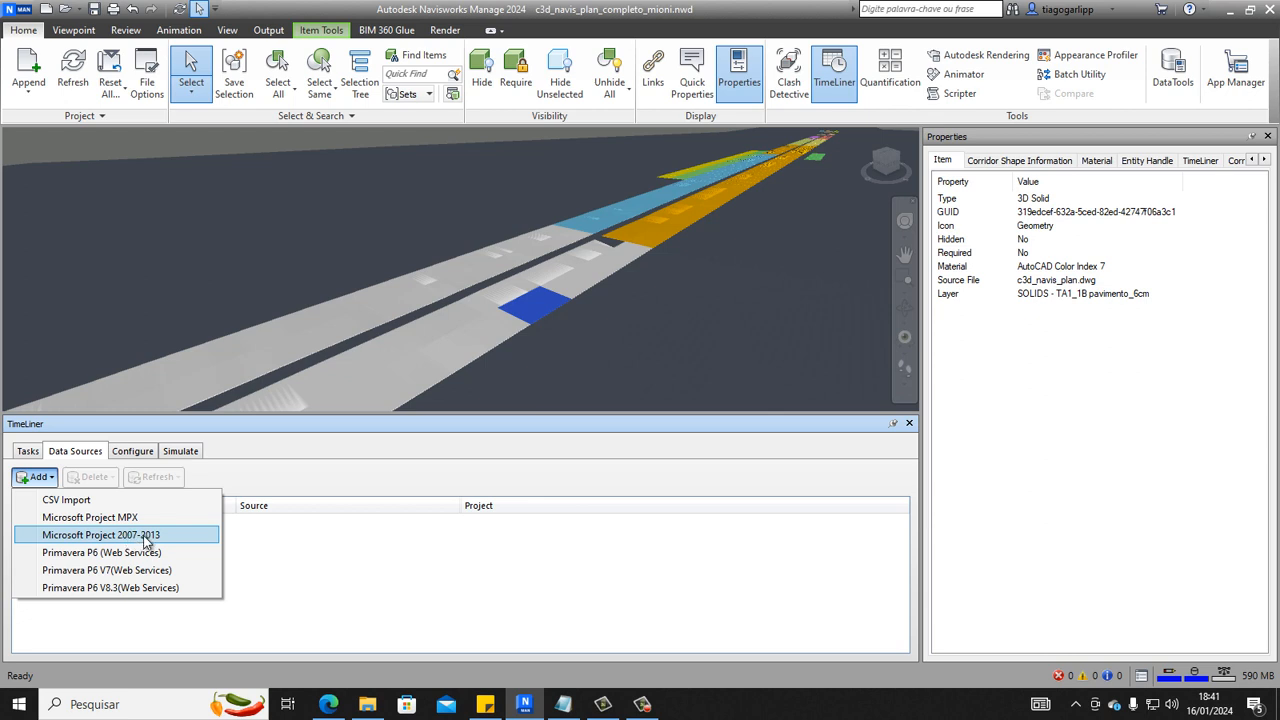
left_click(36, 453)
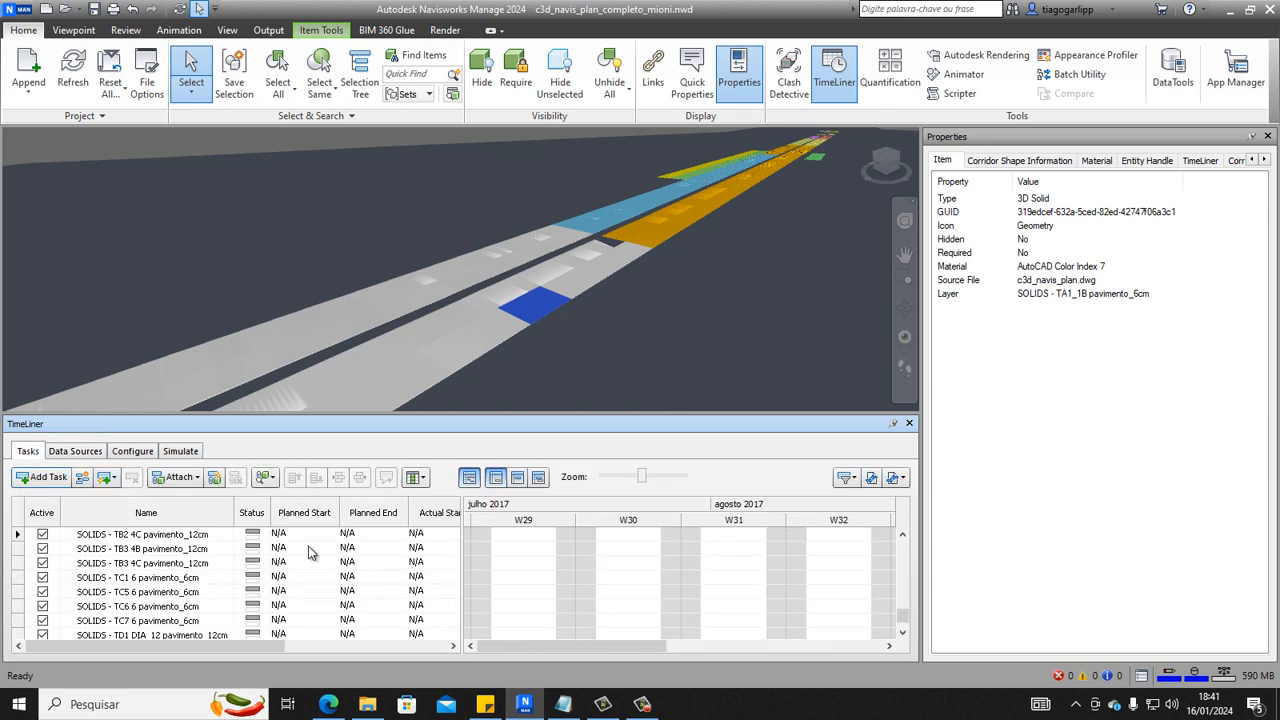
Review the selected solid's Corridor Shape Information, Entity Handle, TimeLiner, Corridor Model Information and Material properties
middle_click_drag(581, 301, 552, 300)
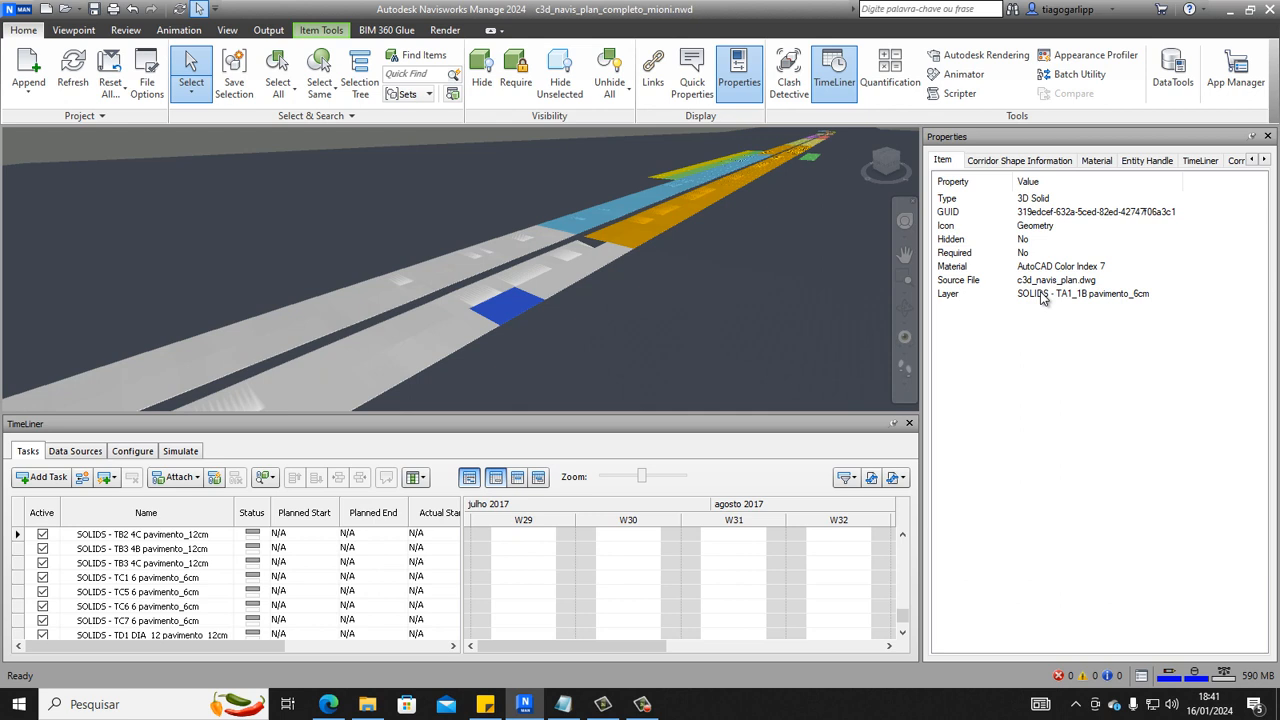
left_click(1006, 162)
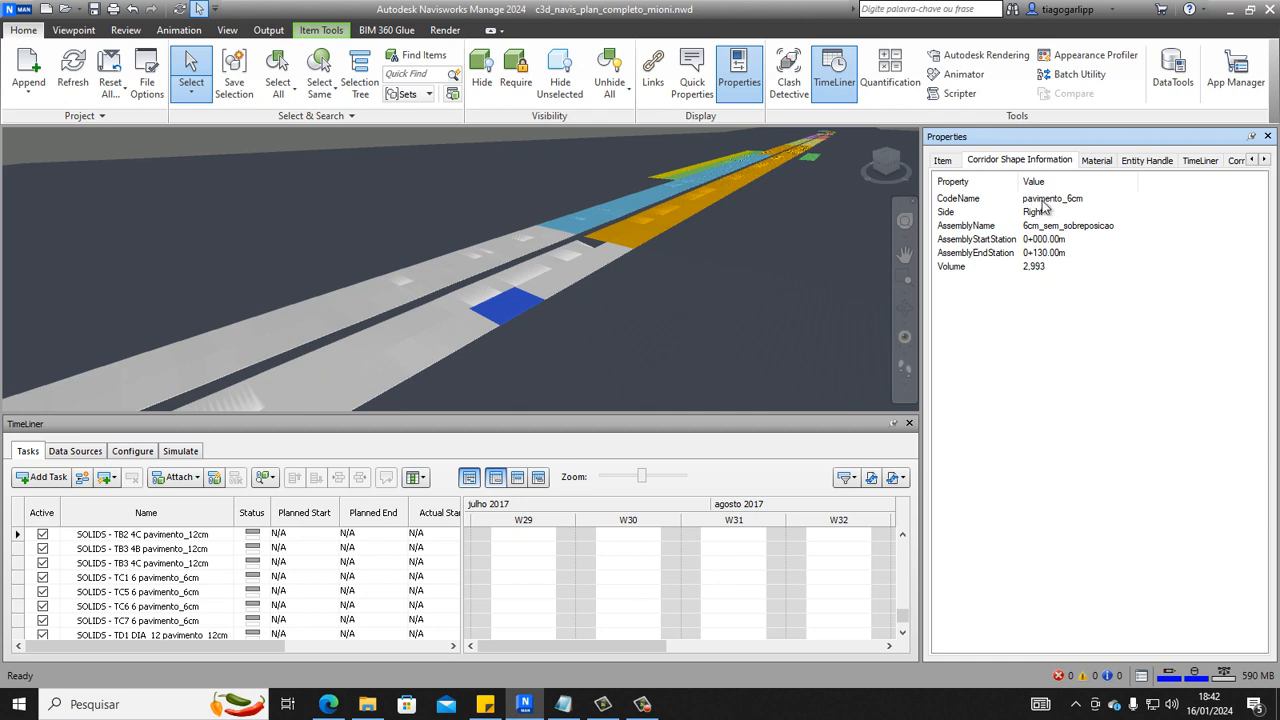
left_click(1097, 161)
left_click(1145, 161)
left_click(1200, 160)
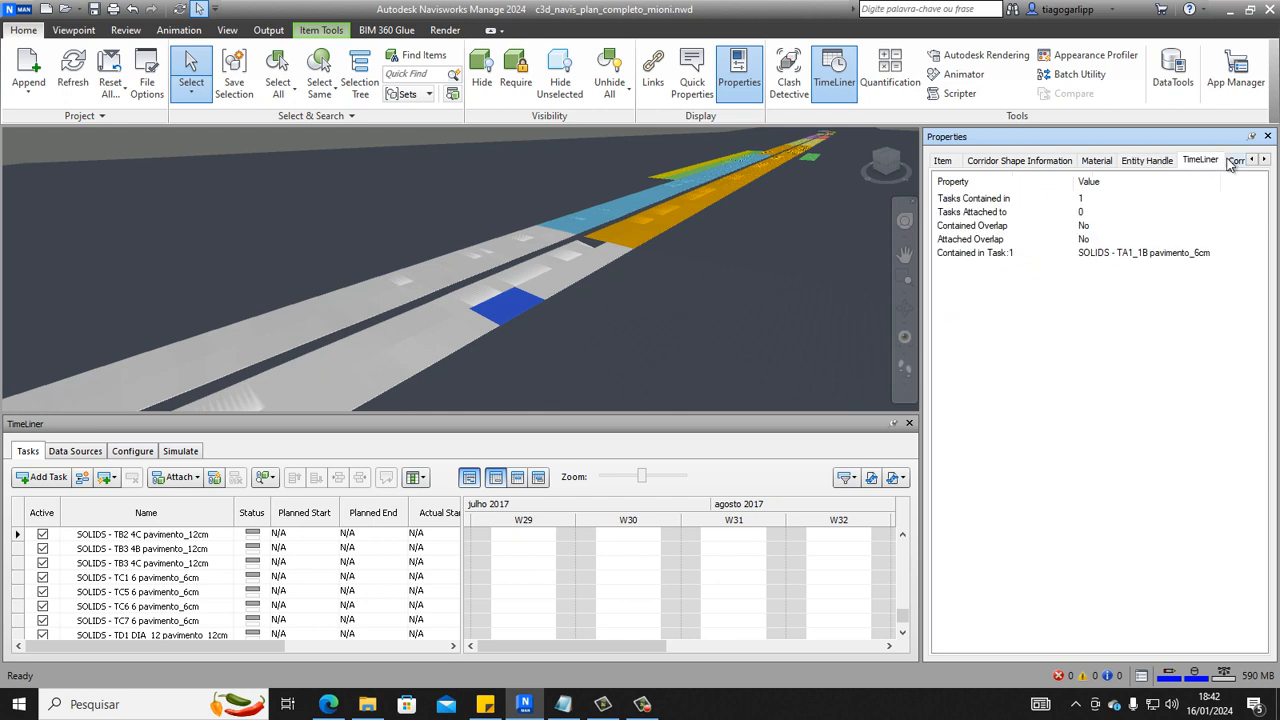
left_click(1229, 162)
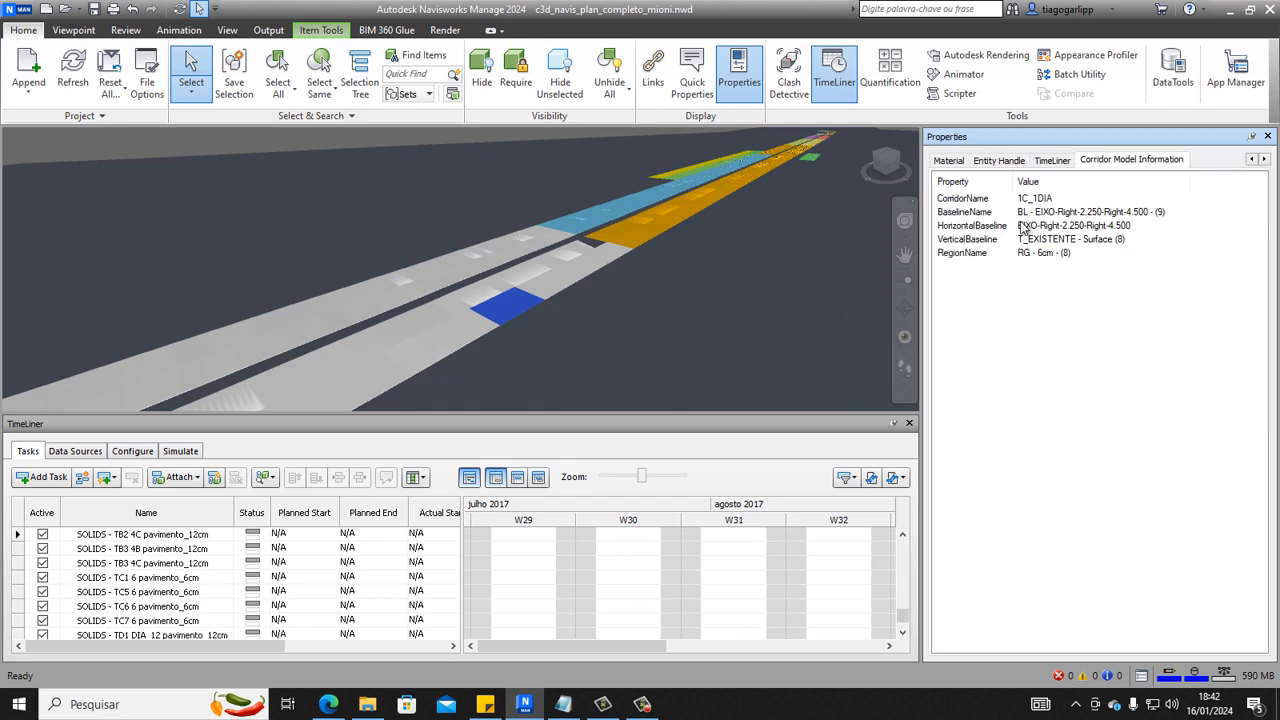
left_click(949, 164)
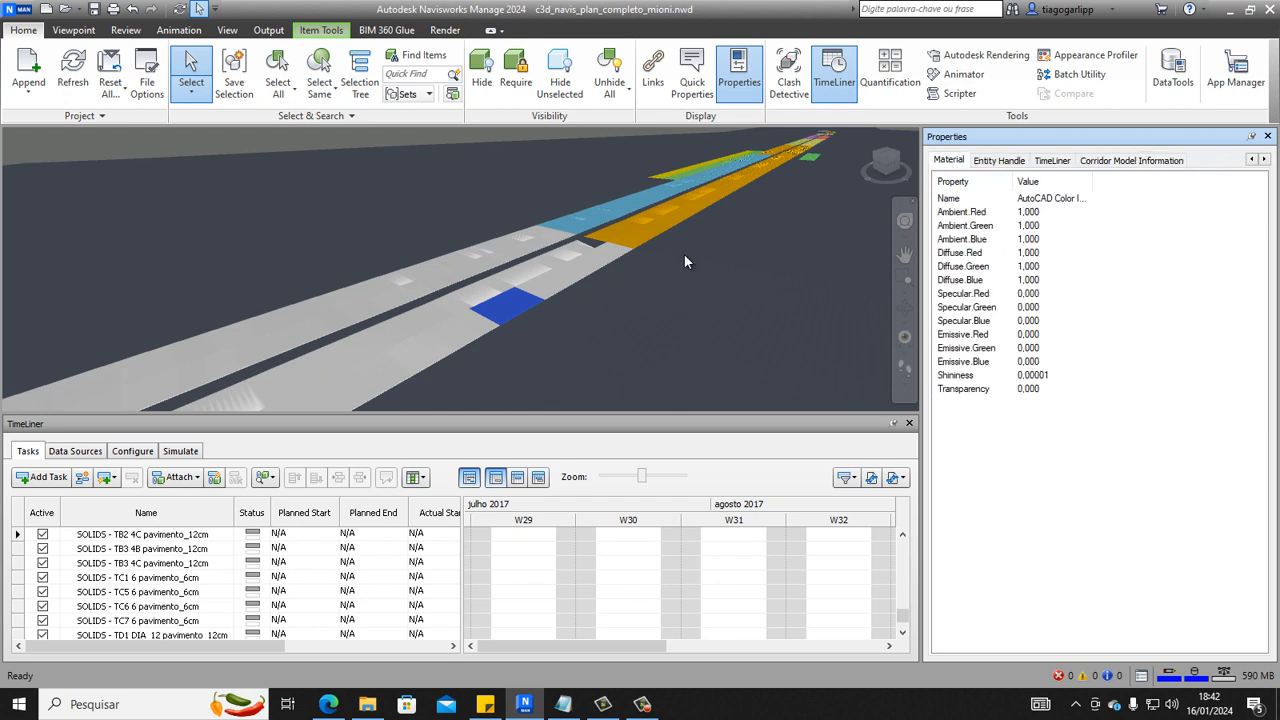
Frame the whole pavement model and play the TimeLiner construction simulation through to its end
scroll(684, 254, "down", 4)
scroll(620, 258, "up", 2)
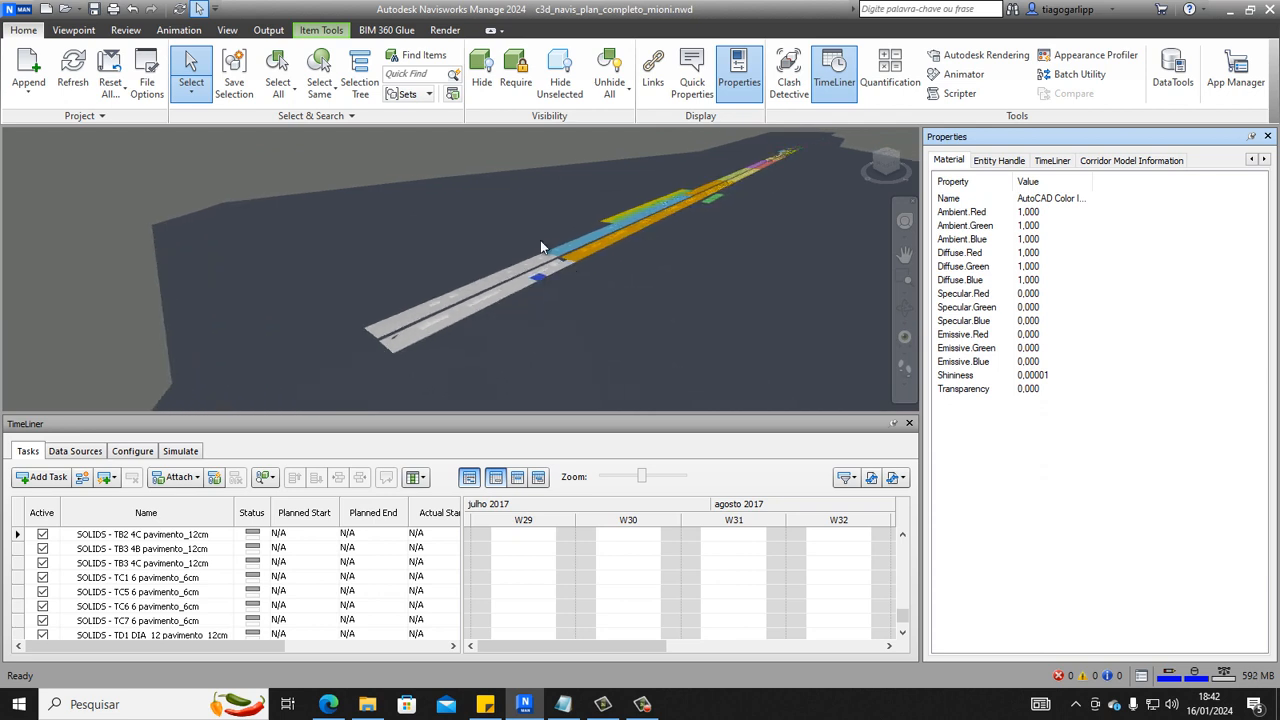
scroll(450, 260, "up", 2)
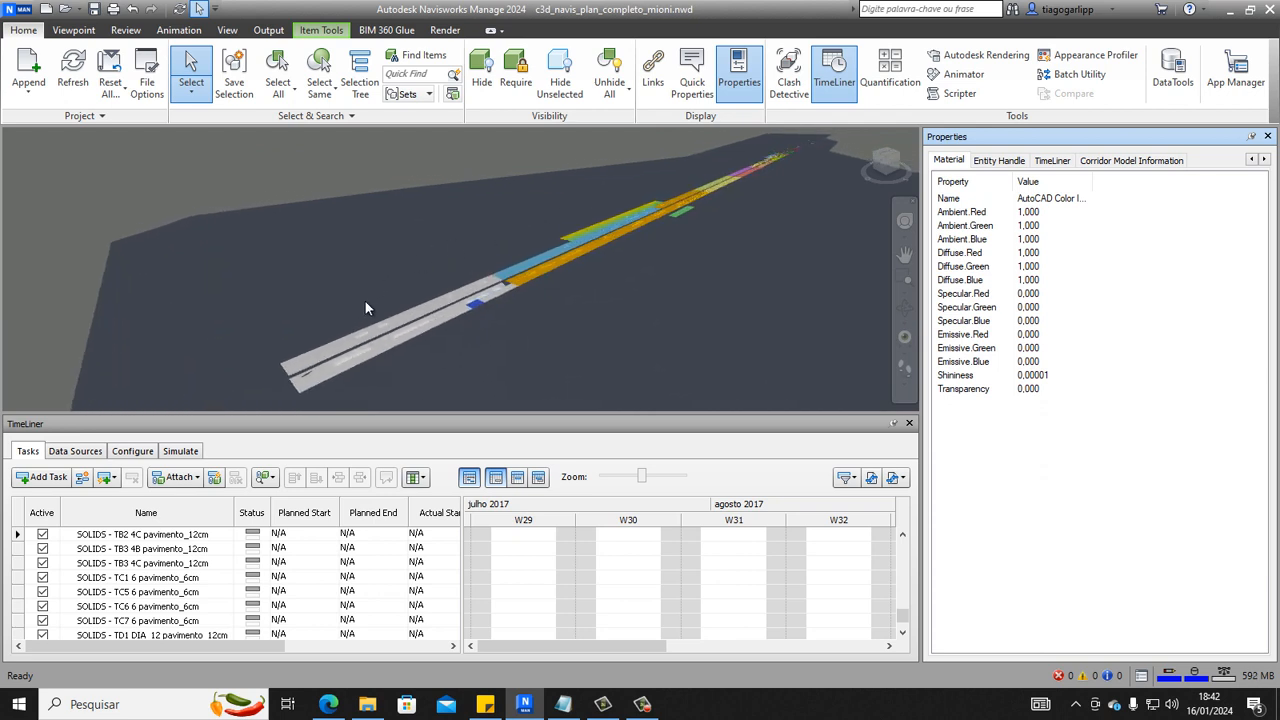
left_click(181, 452)
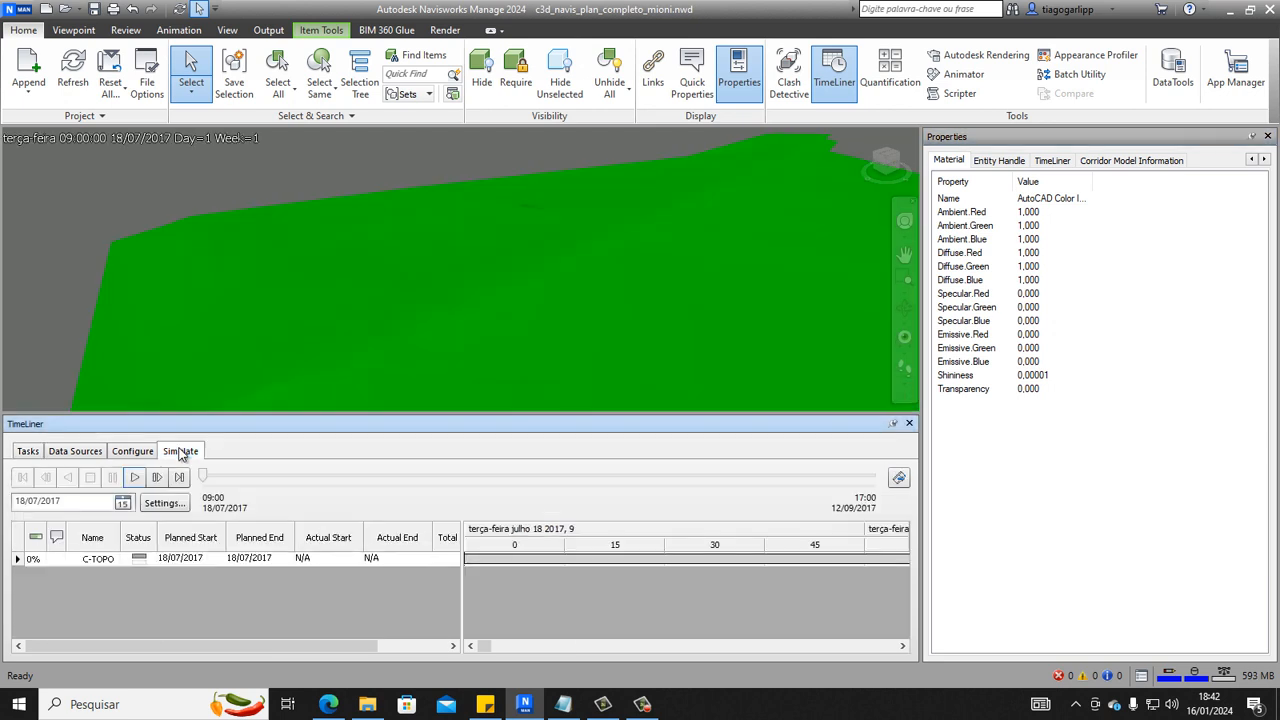
left_click(135, 478)
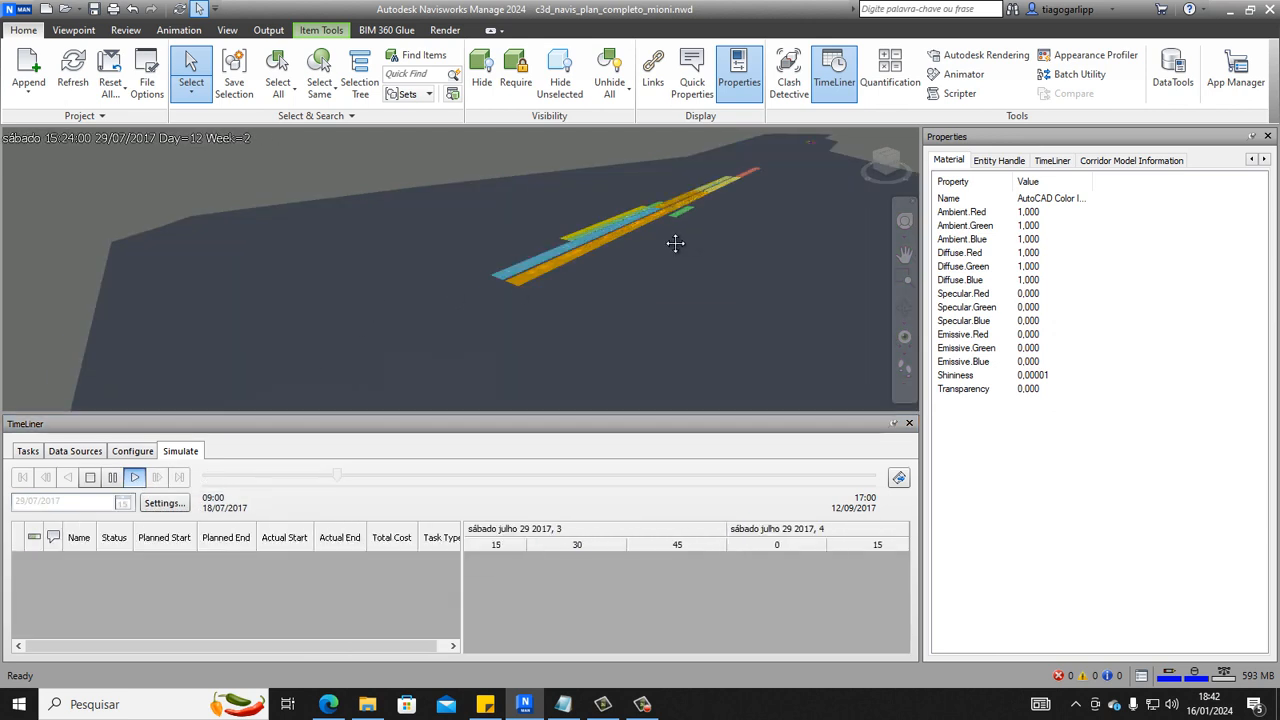
scroll(587, 315, "up", 5)
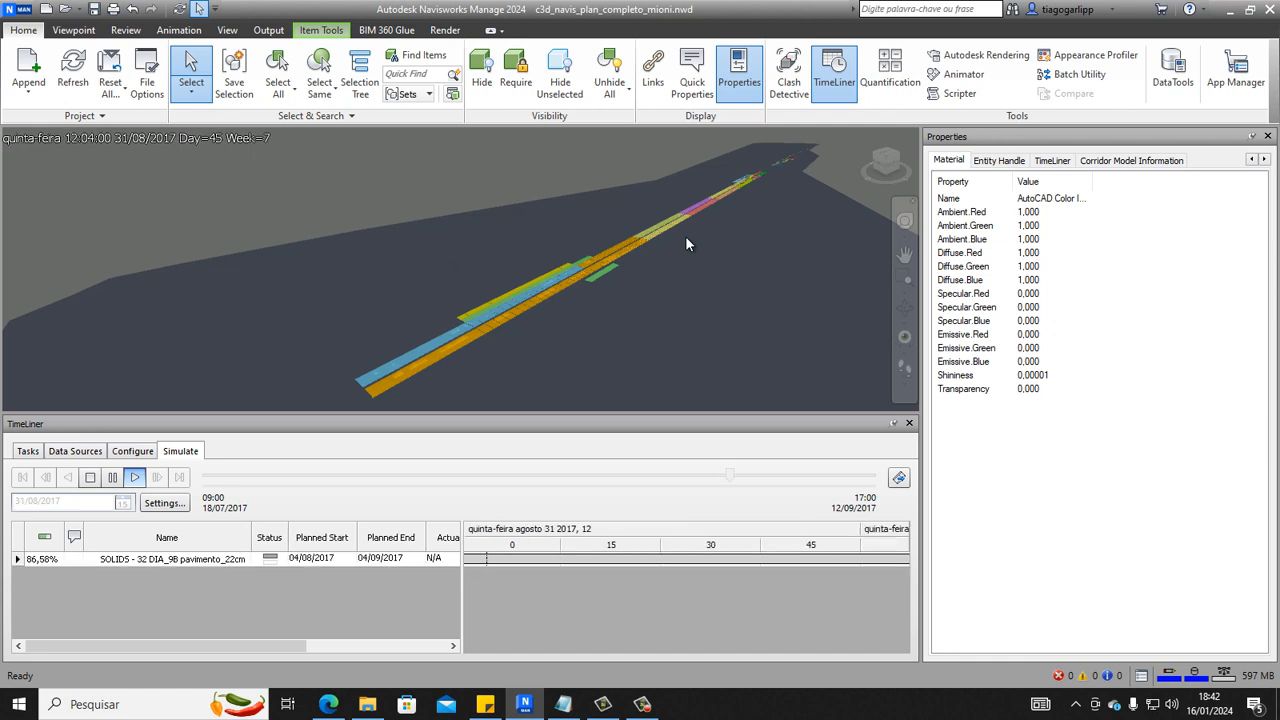
middle_click_drag(685, 259, 590, 263)
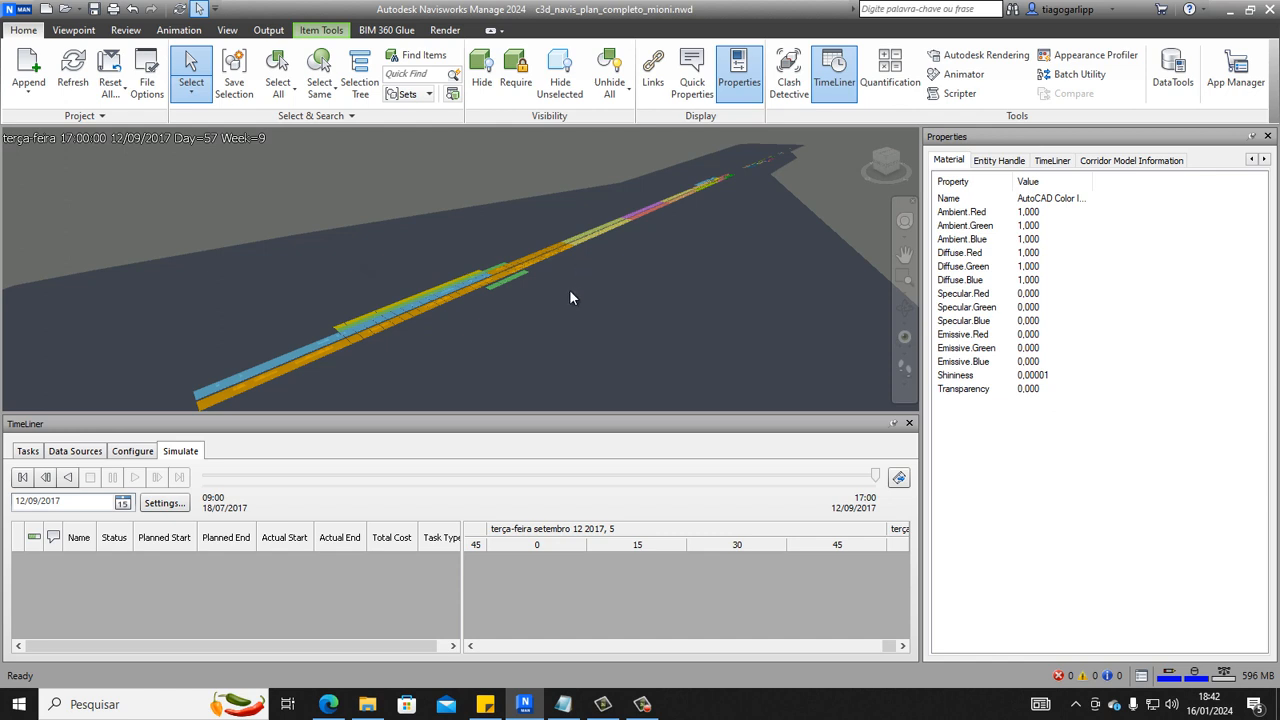
middle_click_drag(280, 288, 272, 296)
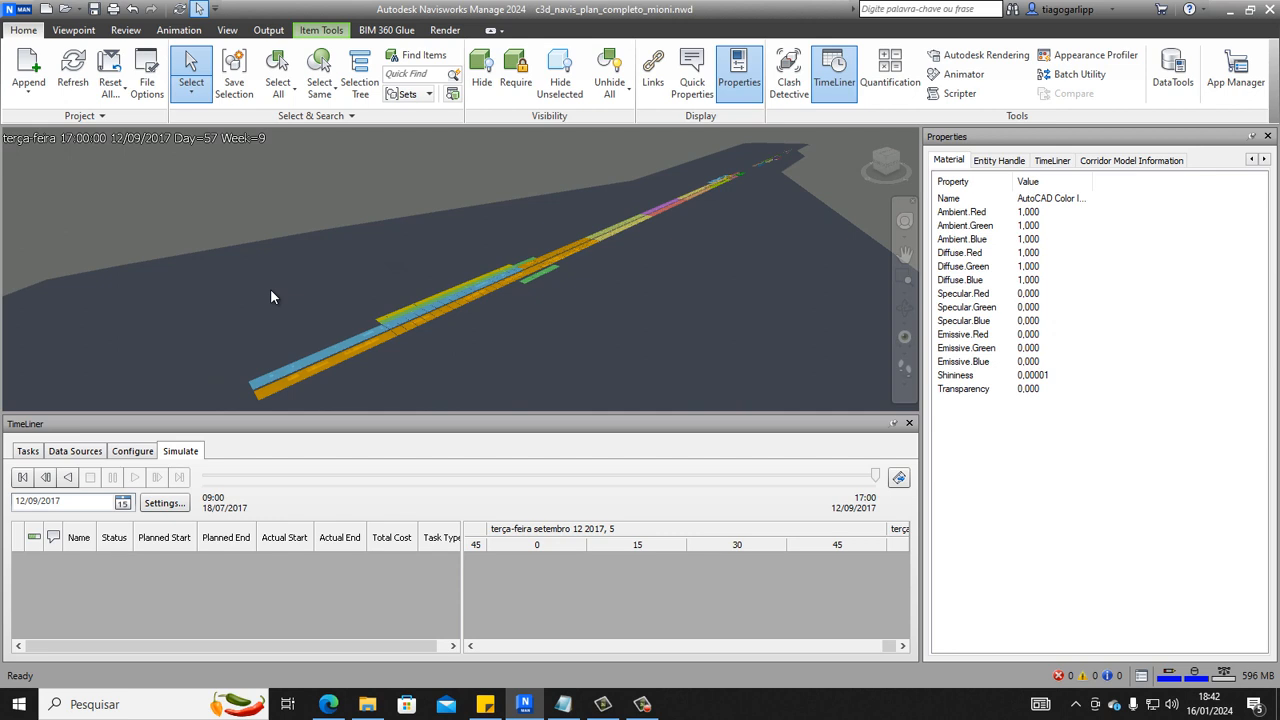
Return to the TimeLiner task list and examine the full pavement model from several viewpoints
left_click(28, 452)
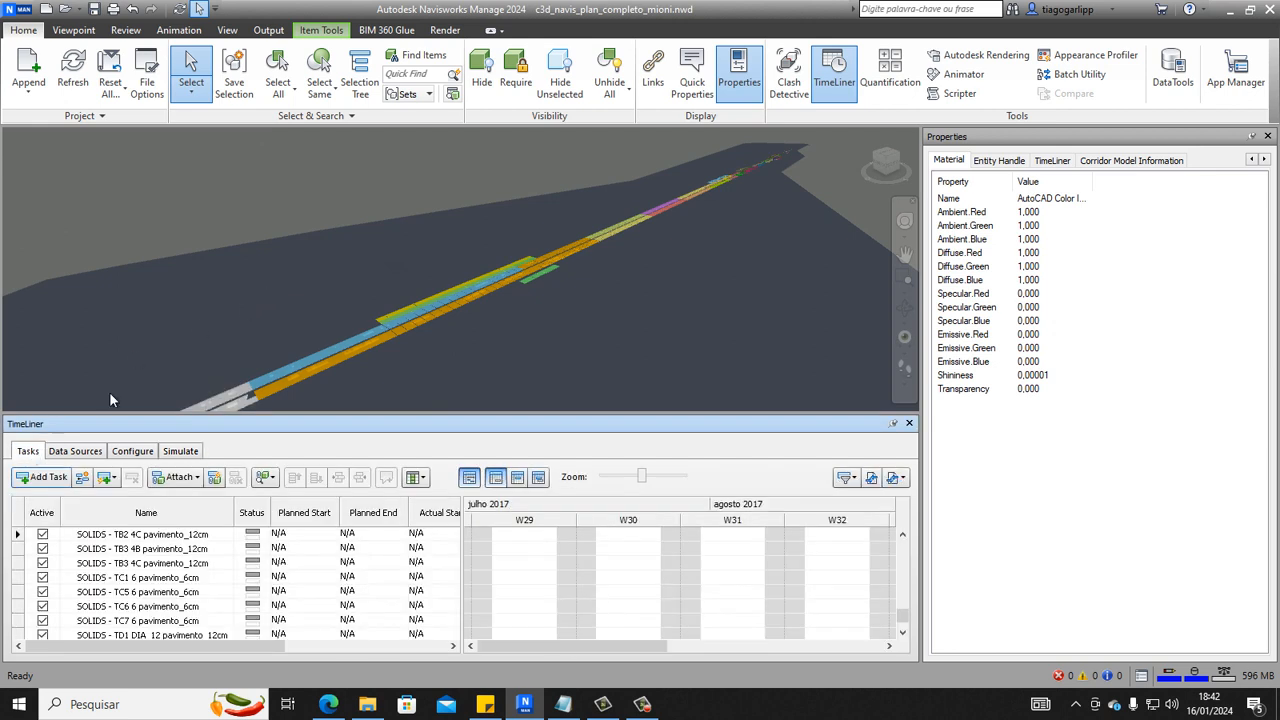
middle_click_drag(330, 183, 378, 156)
mouse_move(281, 257)
middle_mouse_down()
mouse_move(394, 214)
mouse_move(475, 240)
middle_mouse_up()
scroll(410, 235, "down", 2)
scroll(410, 235, "down", 2)
scroll(479, 242, "up", 1)
scroll(479, 242, "up", 1)
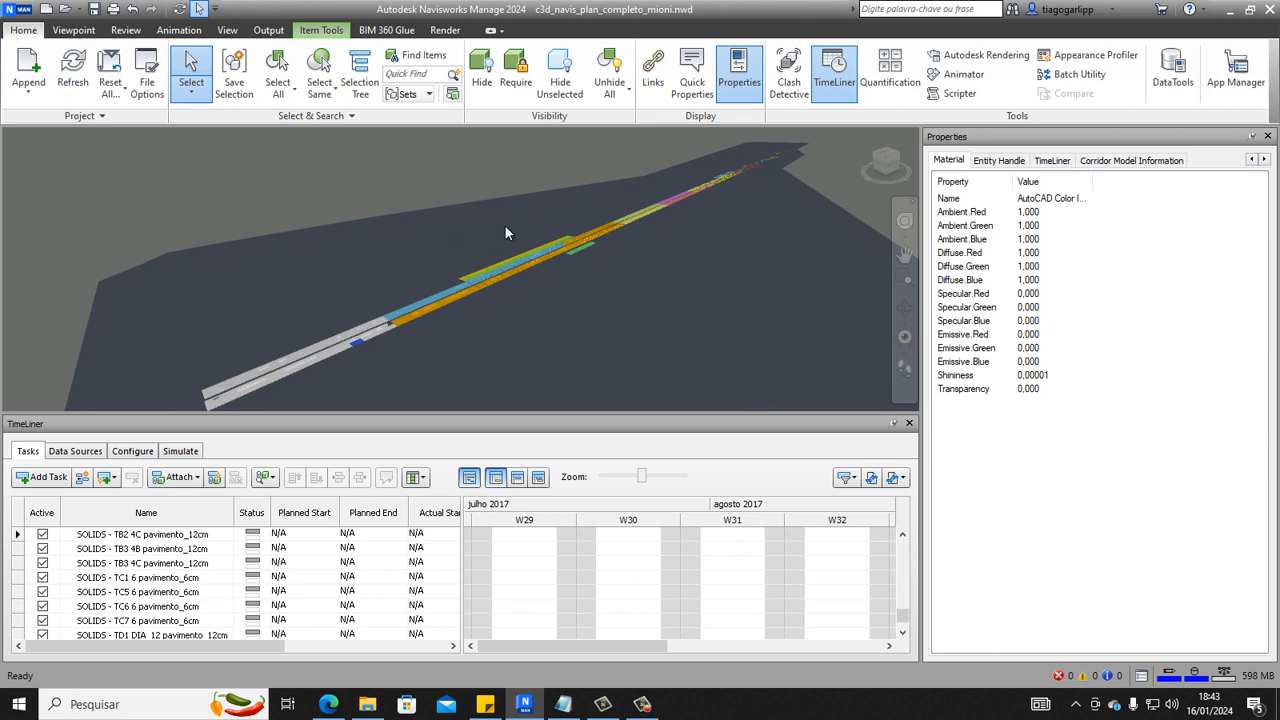
middle_click_drag(504, 225, 491, 226)
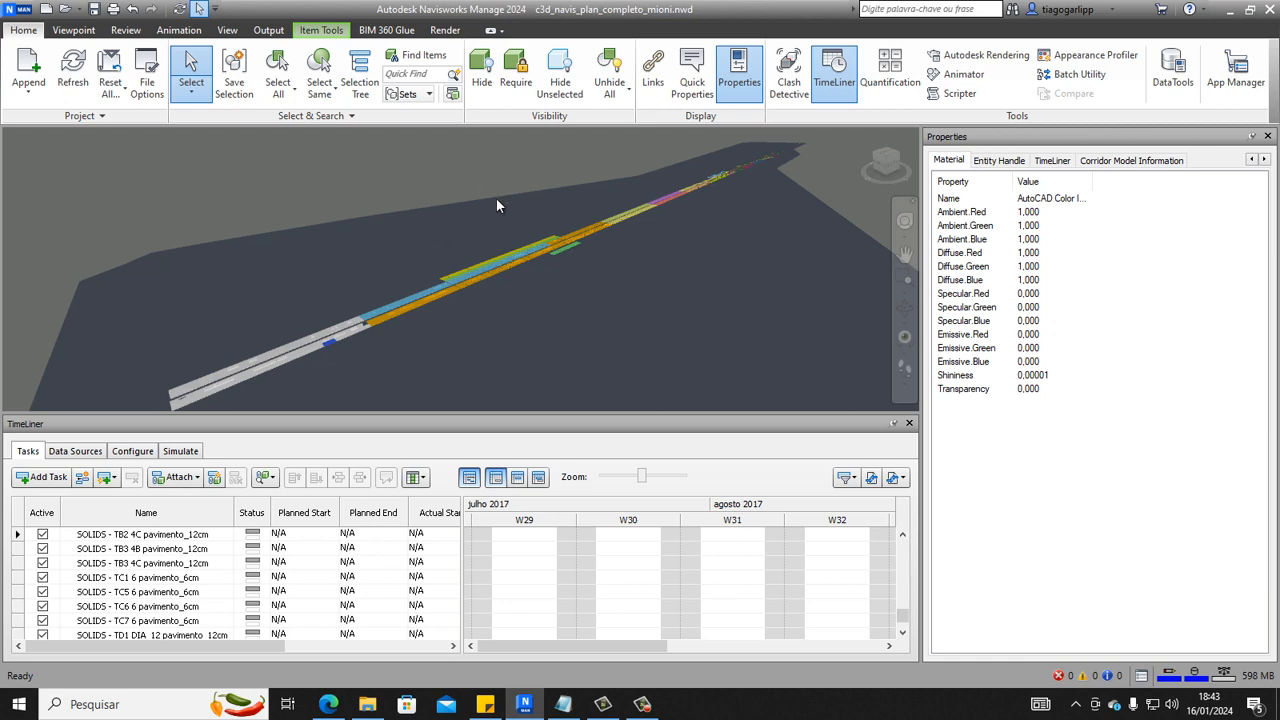
scroll(496, 205, "up", 1)
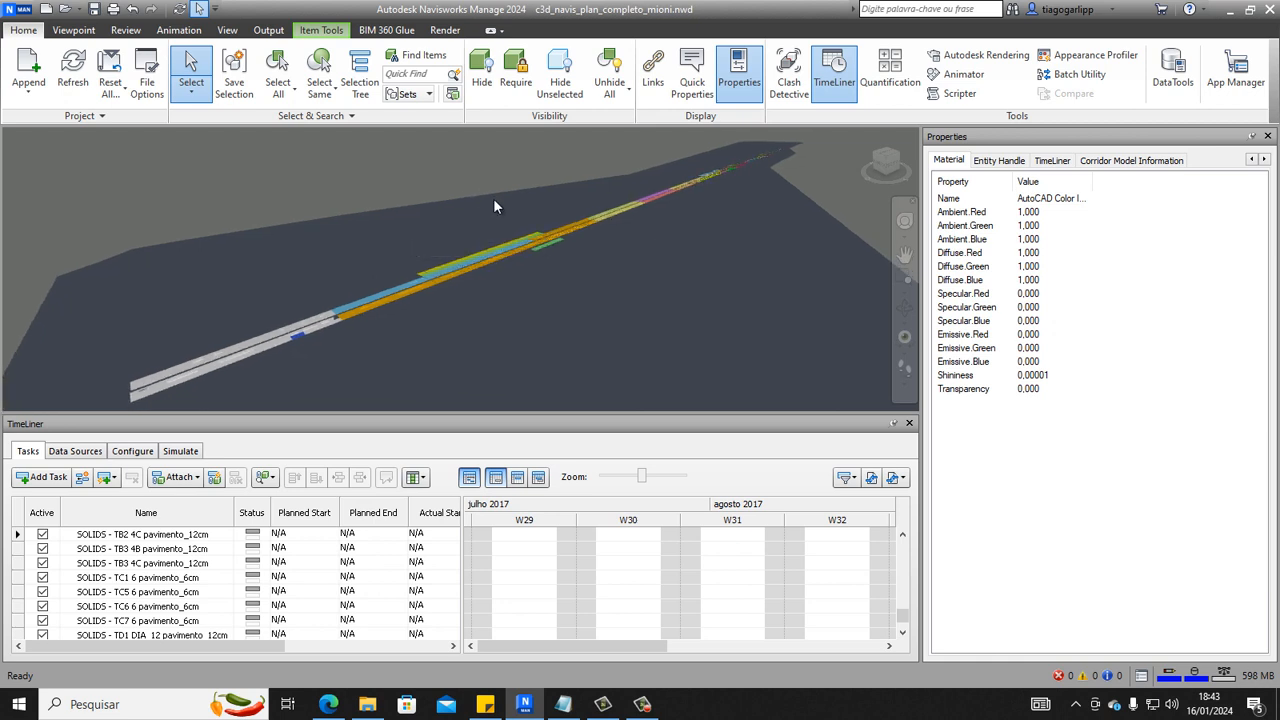